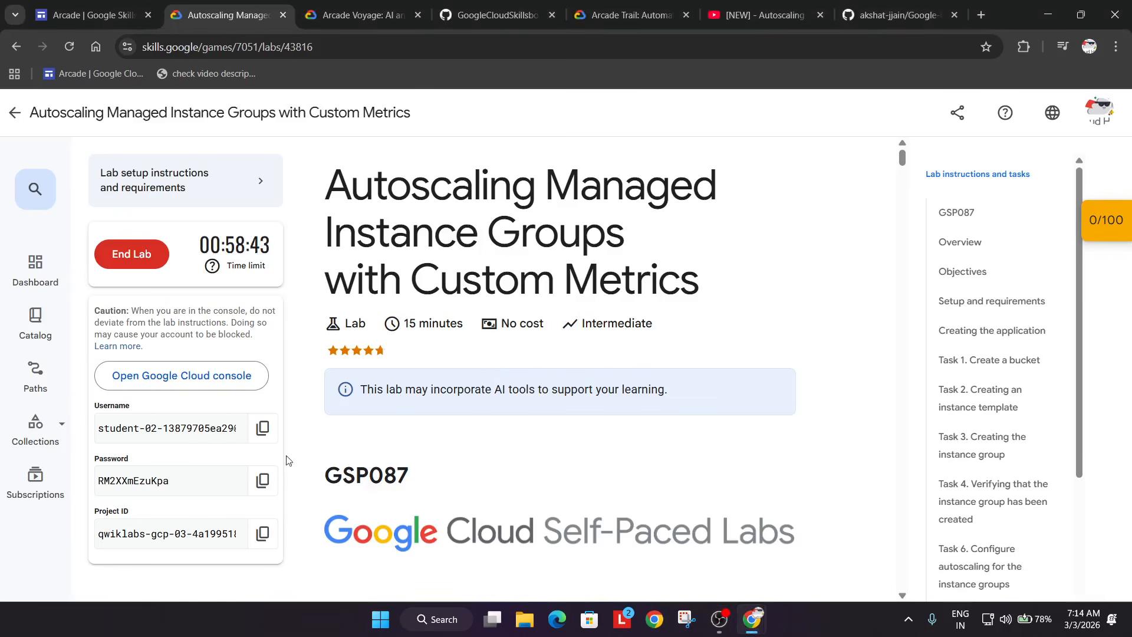
- Copy the Project ID from the lab page and enter qwiklabs-gcp-03-4a19951806c9 as the new Cloud Storage bucket's name
click(262, 533)
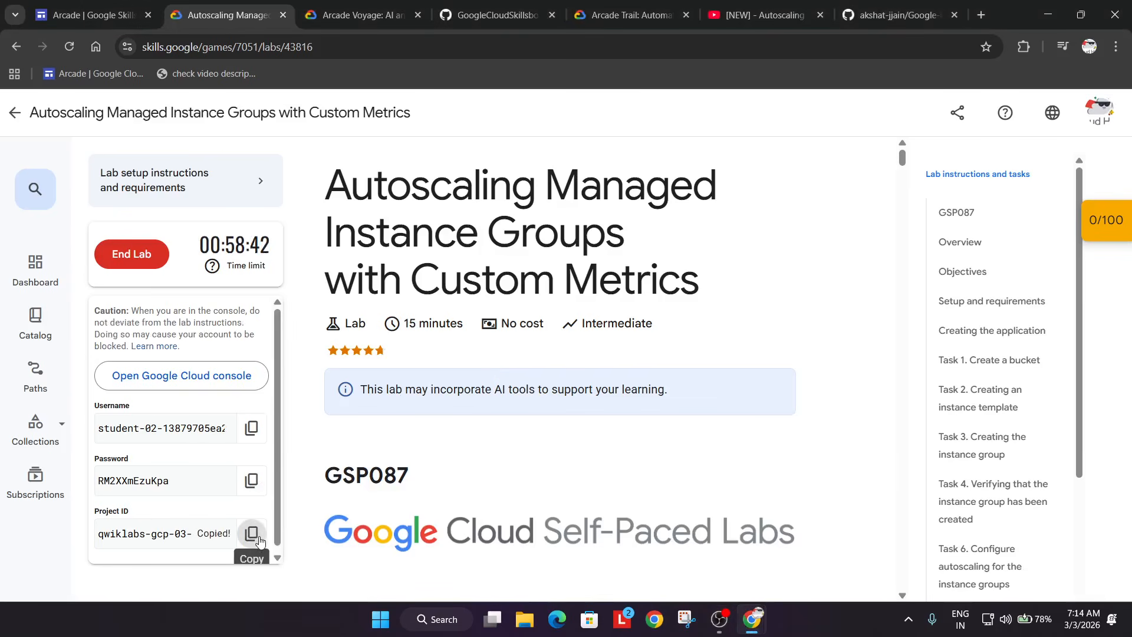
click(954, 360)
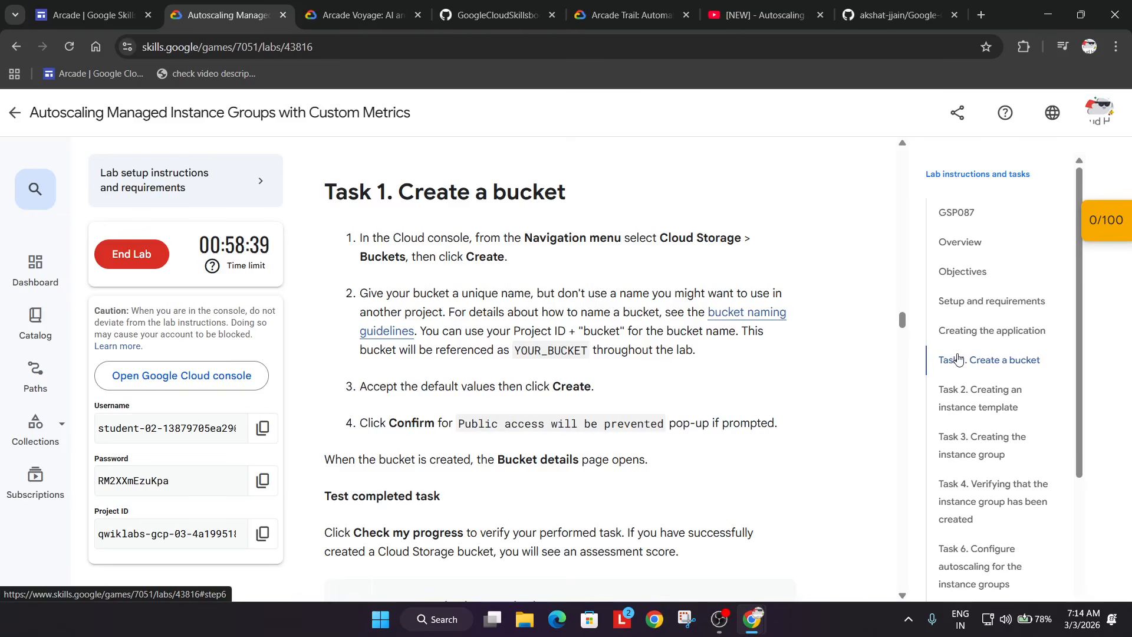
click(252, 532)
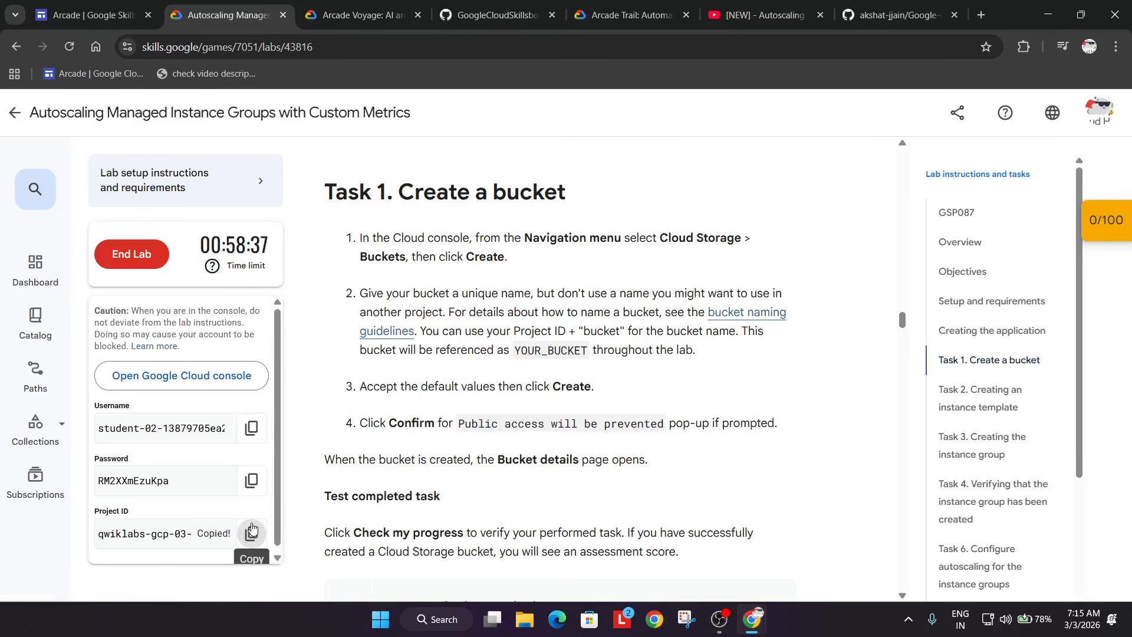
key(alt+Tab)
key(alt+Tab)
click(366, 253)
key(ctrl+v)
- Create the bucket with its default settings and confirm enforcing public access prevention
scroll(352, 384, down, 3)
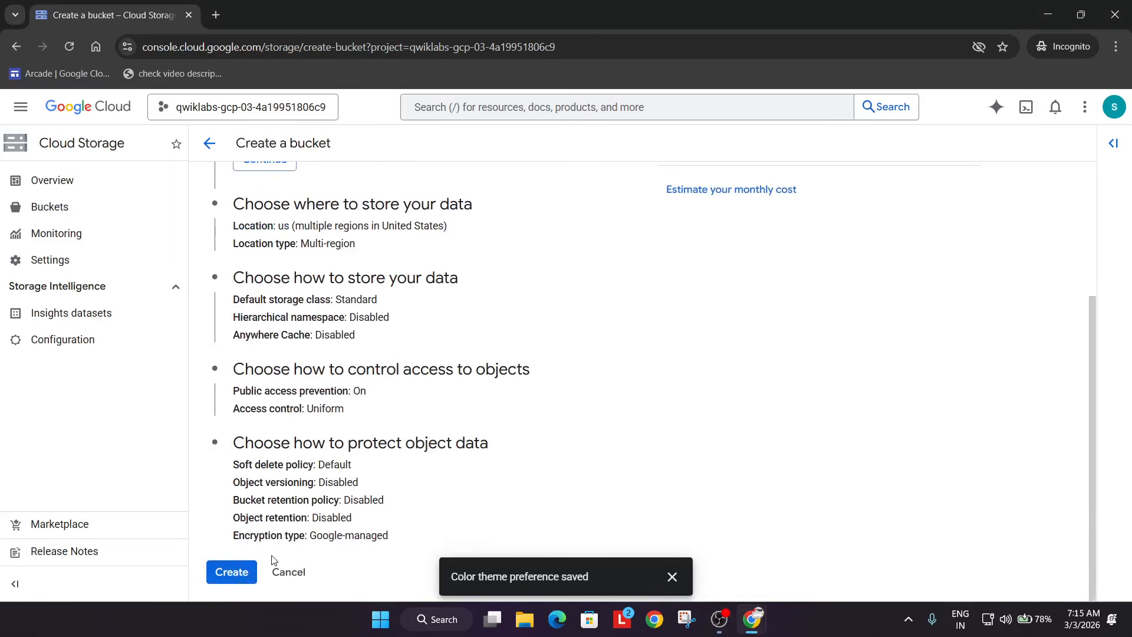
click(231, 571)
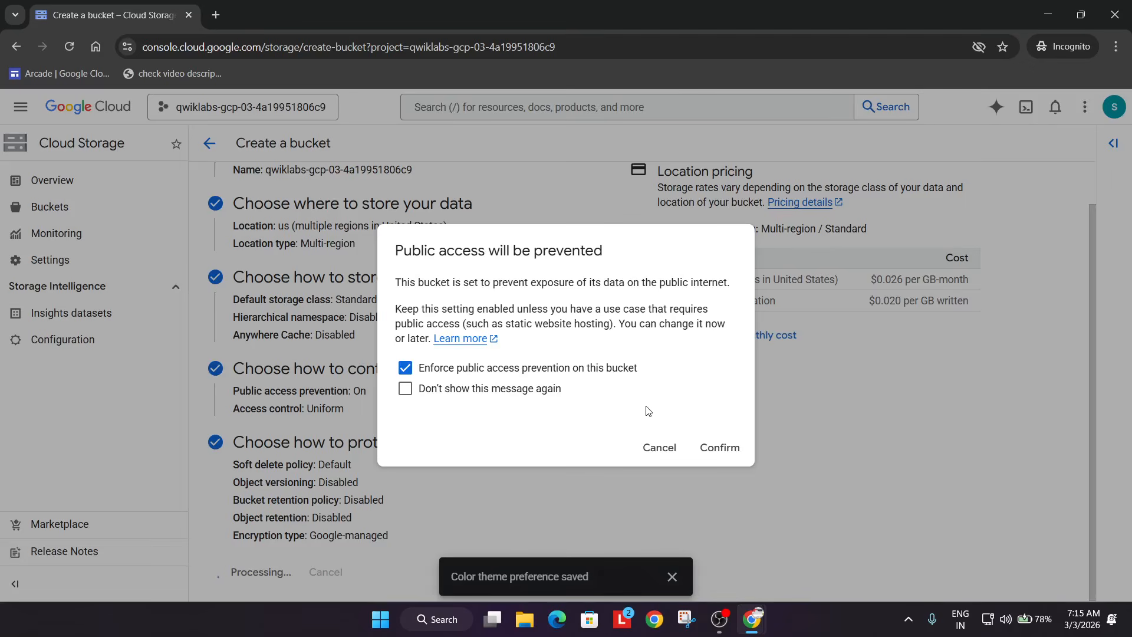
click(722, 445)
- Switch to the lab page and check the progress of the "Create a Cloud Storage bucket" task
key(alt+Tab)
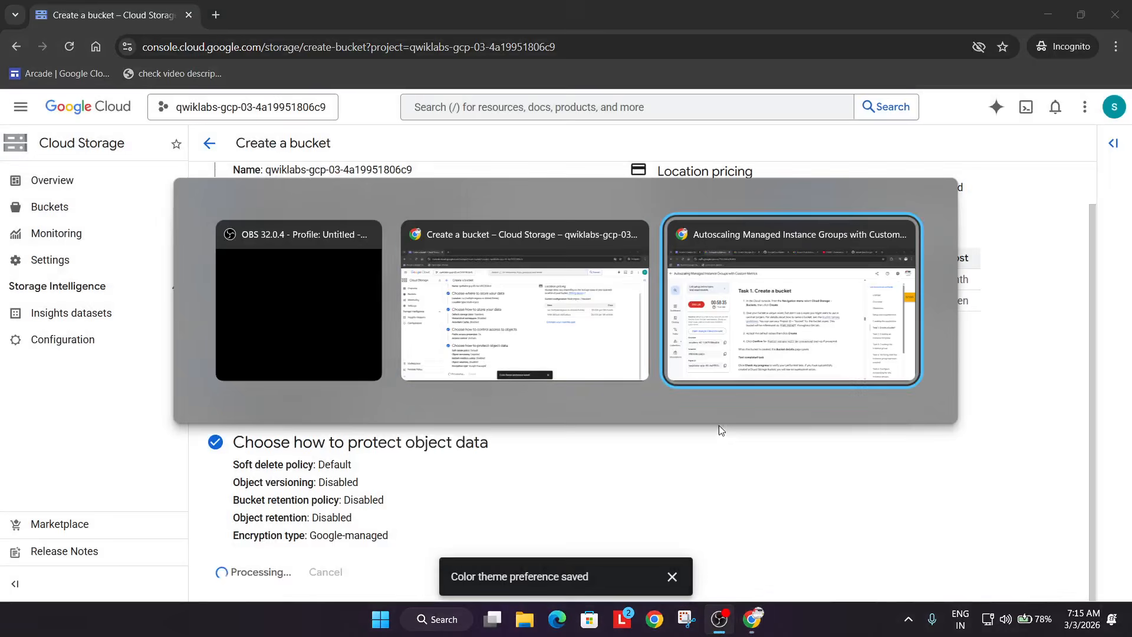
scroll(680, 417, down, 3)
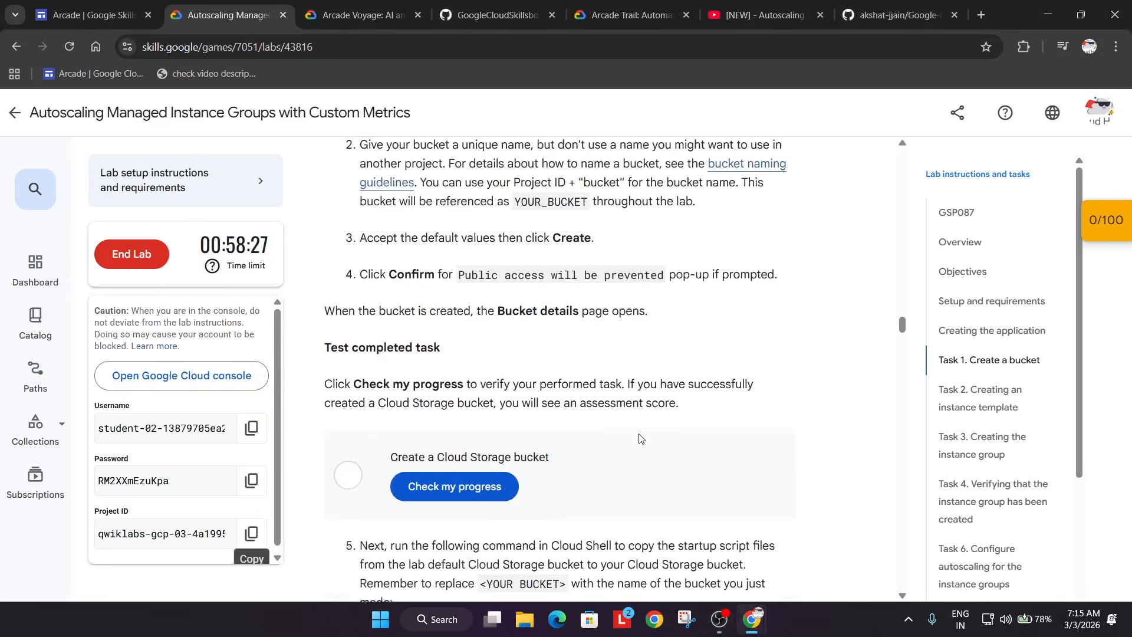
click(479, 414)
scroll(482, 412, down, 5)
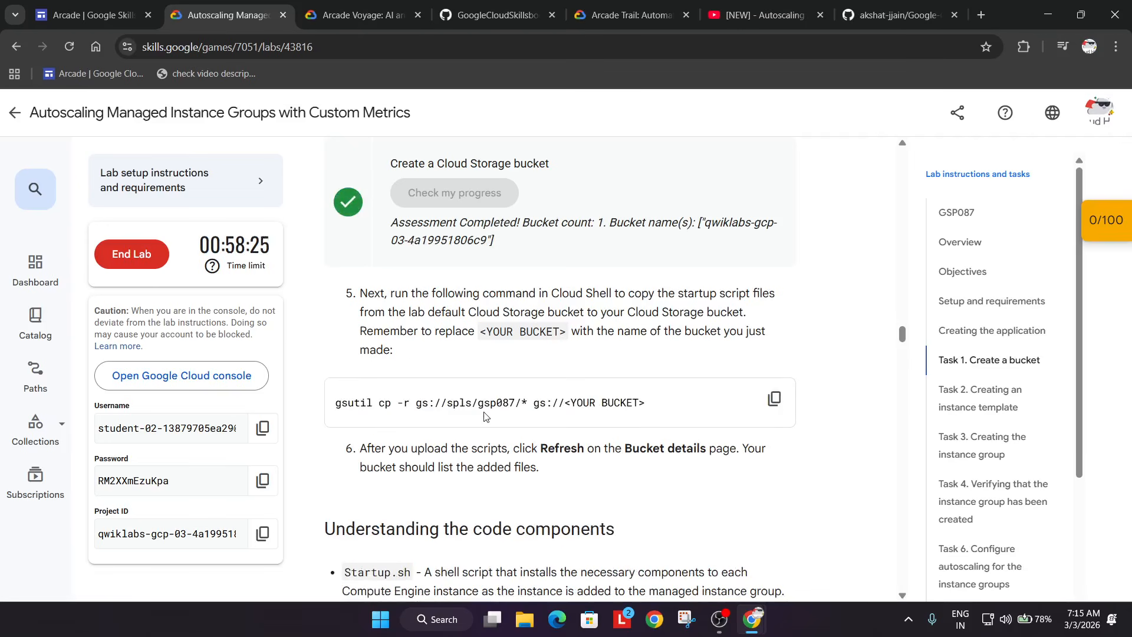
- Return to the Google Cloud console, close the tutorial pane, and activate and authorize Cloud Shell
key(alt+Tab)
click(803, 106)
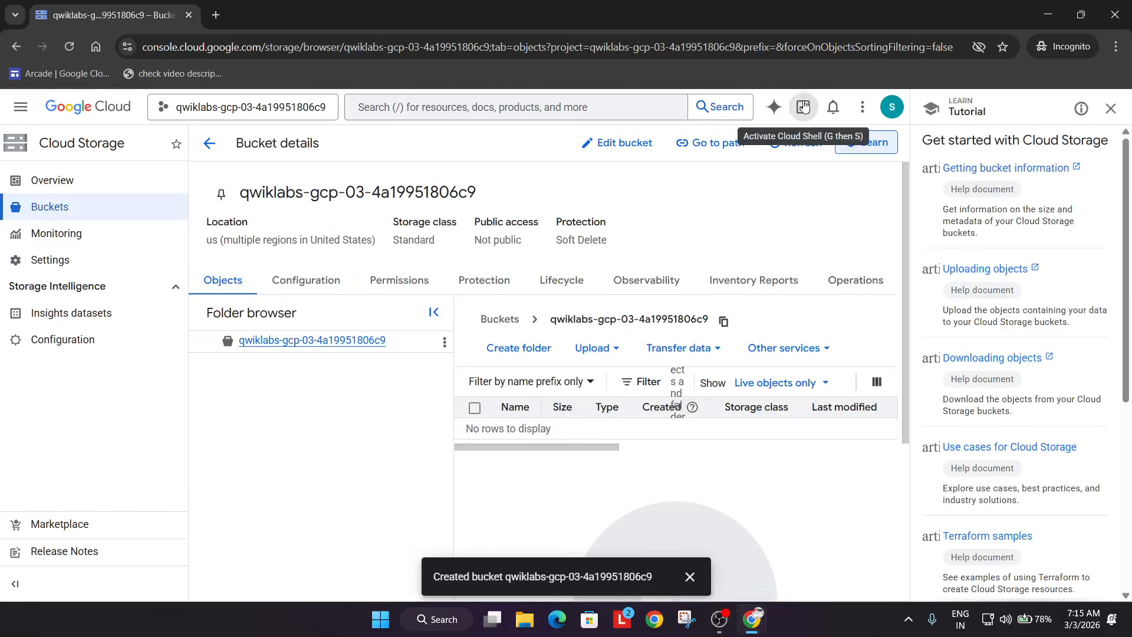
click(1110, 109)
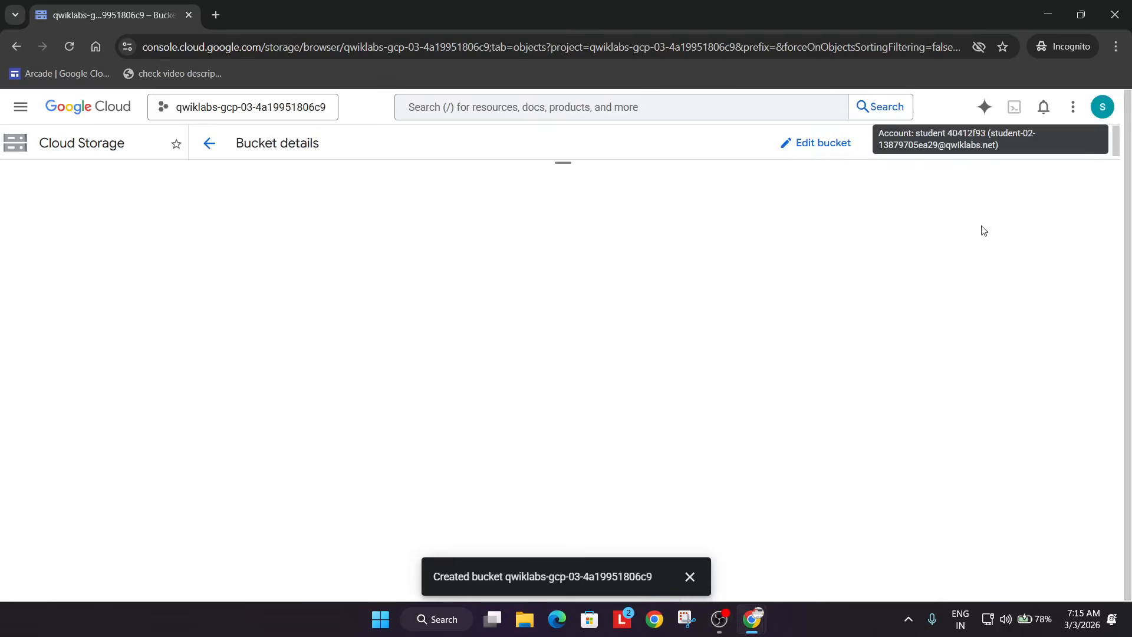
click(702, 577)
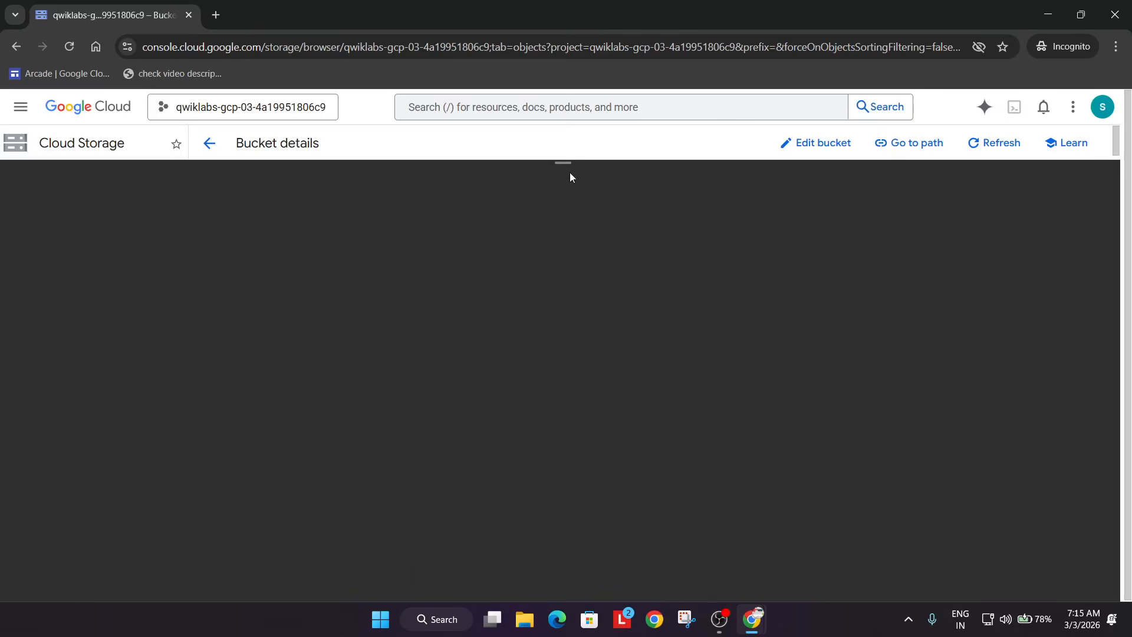
click(719, 617)
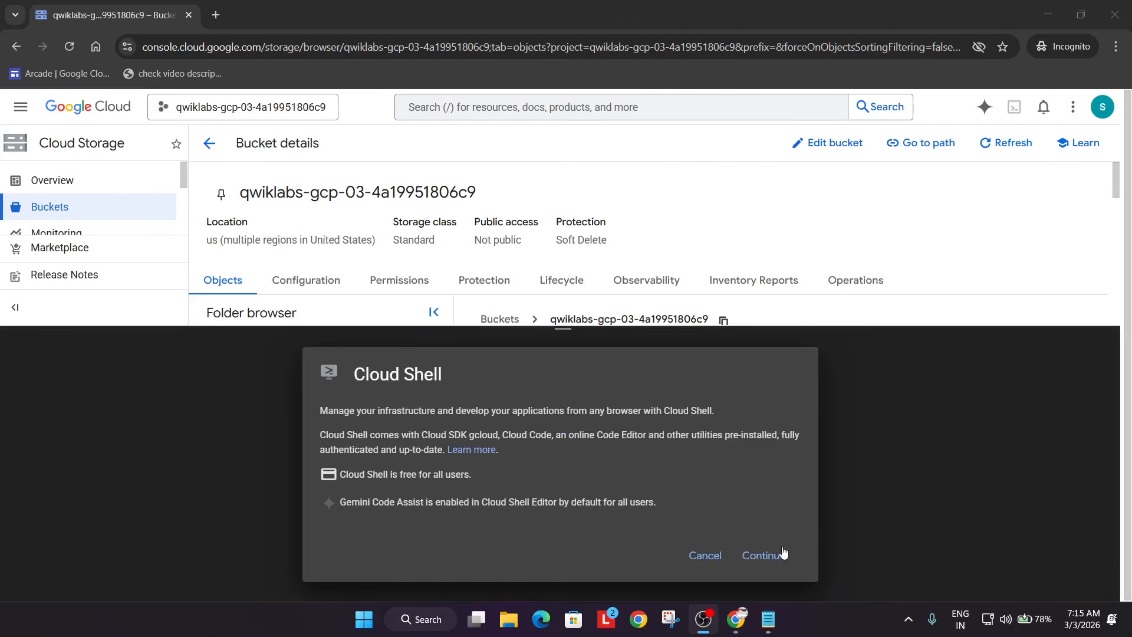
click(763, 555)
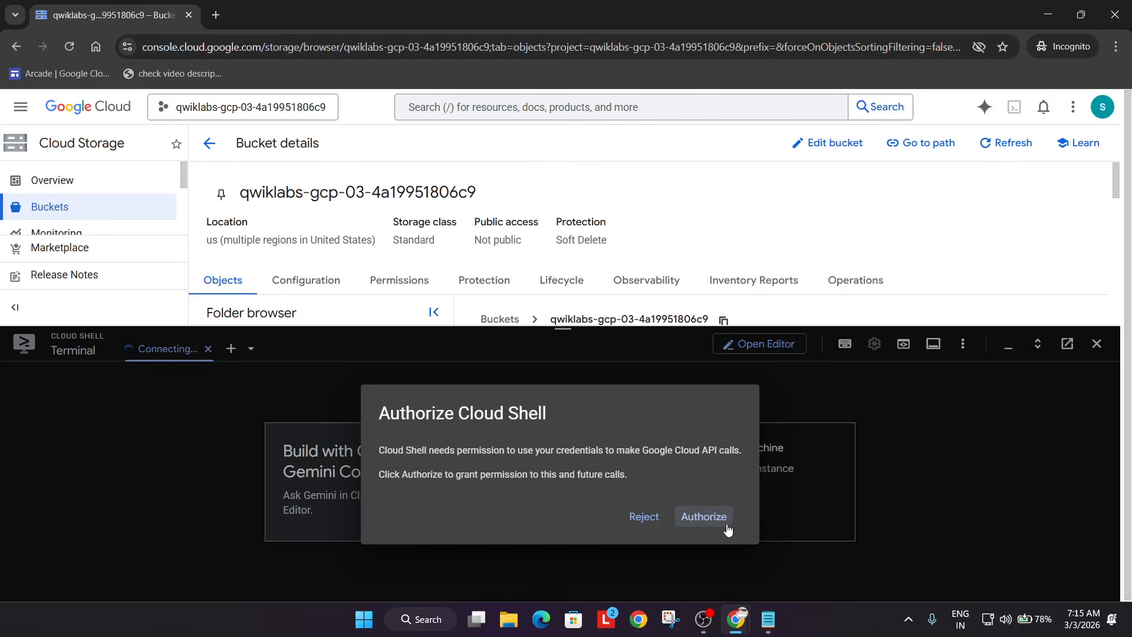
click(704, 517)
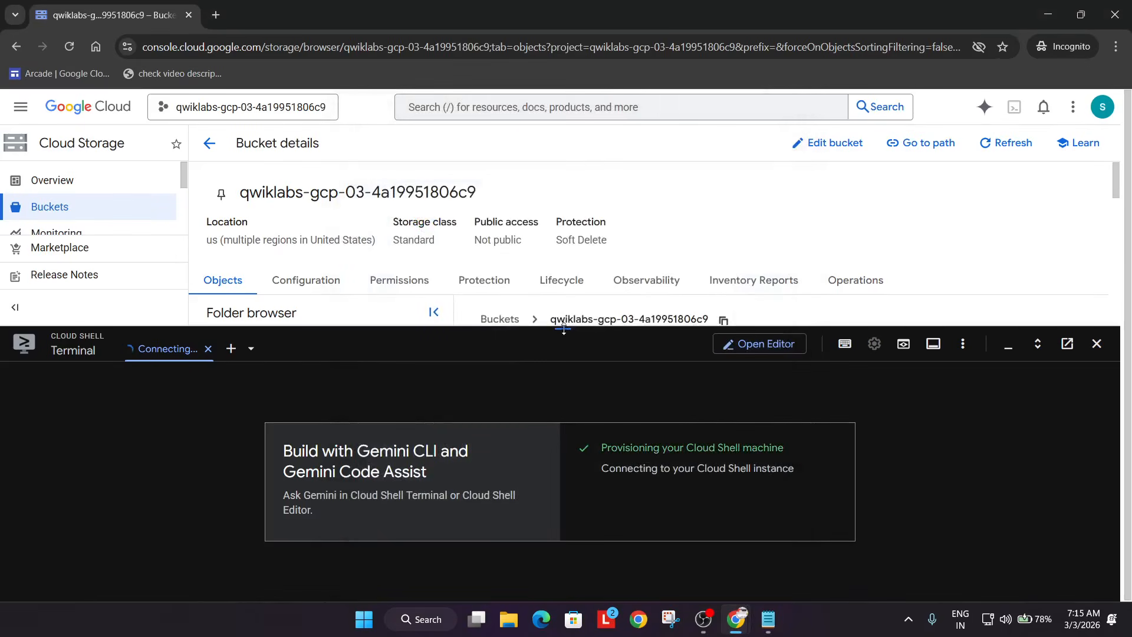
- Copy the gsutil startup-script copy command from the lab instructions and paste it into the empty Notepad note
key(alt+Tab)
key(alt+Tab)
key(alt+Tab)
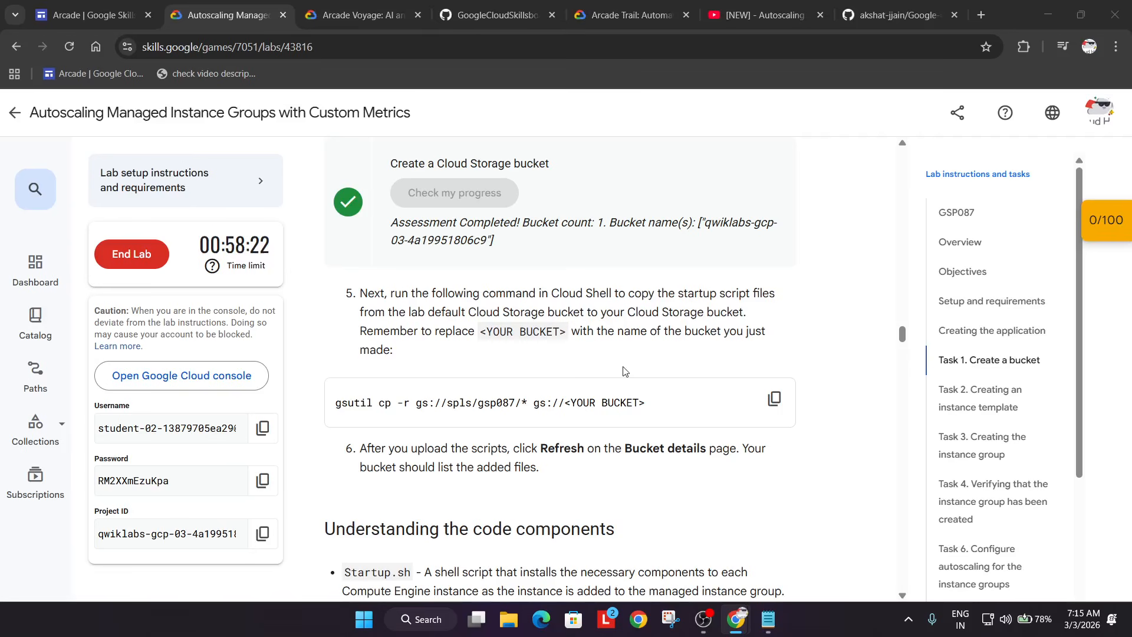
click(774, 399)
click(763, 623)
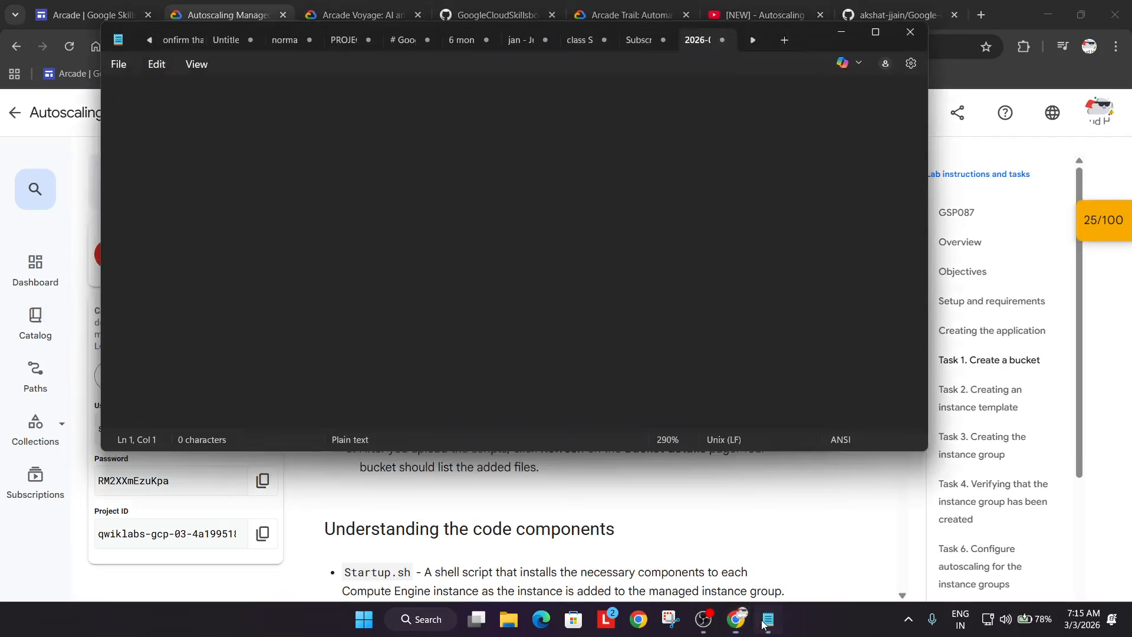
key(ctrl+v)
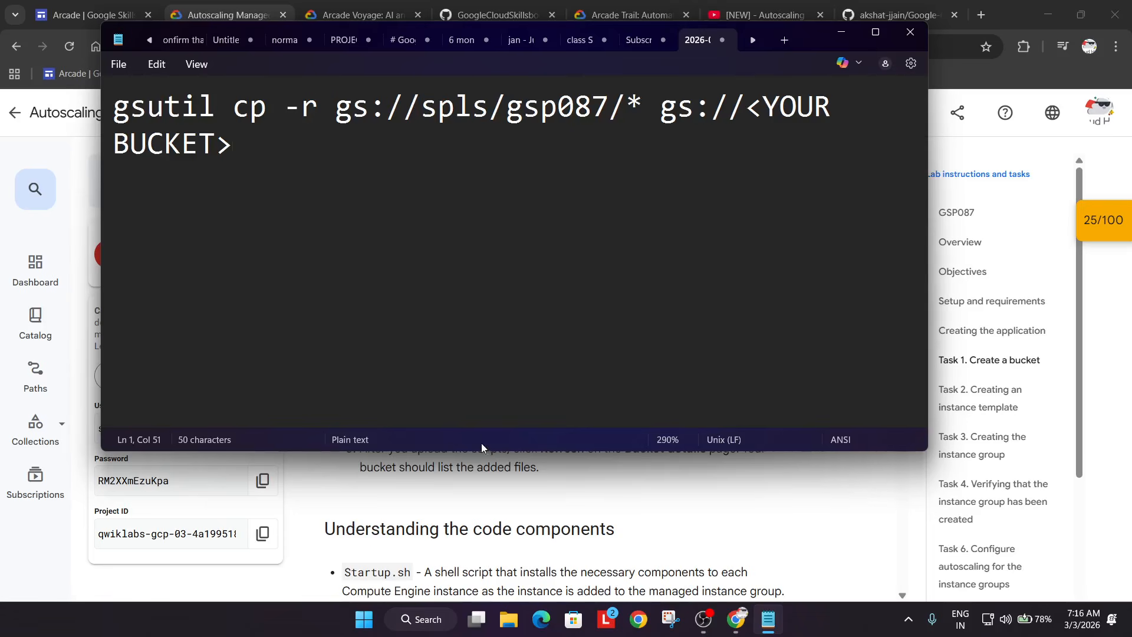
- Replace the <YOUR BUCKET> placeholder in the Notepad command with the lab's Project ID, qwiklabs-gcp-03-4a19951806c9
click(281, 539)
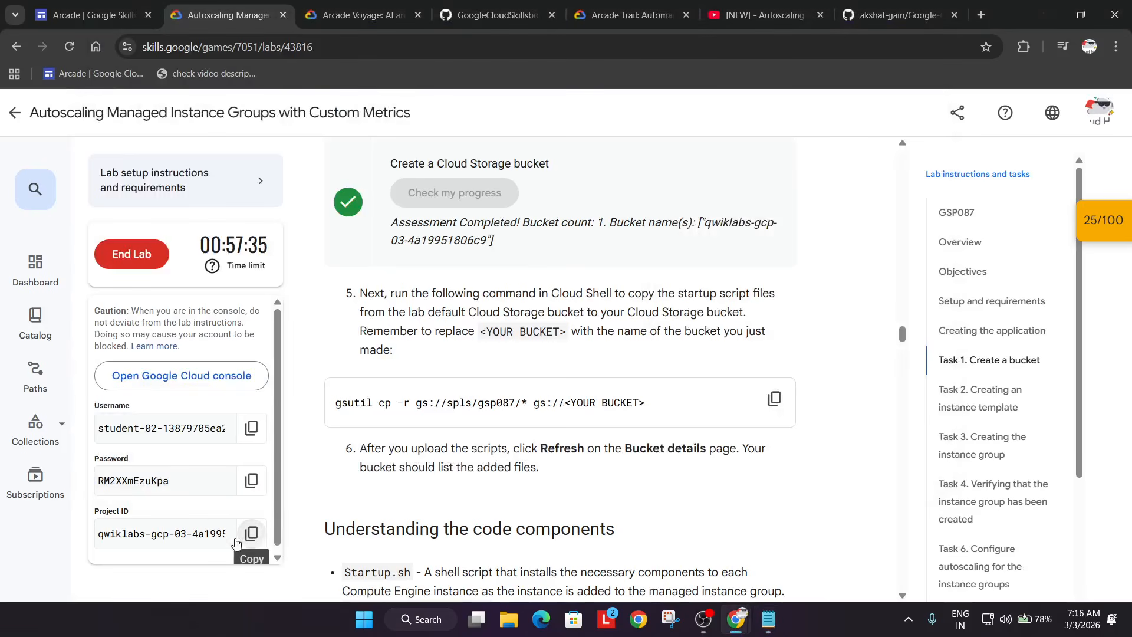
click(251, 533)
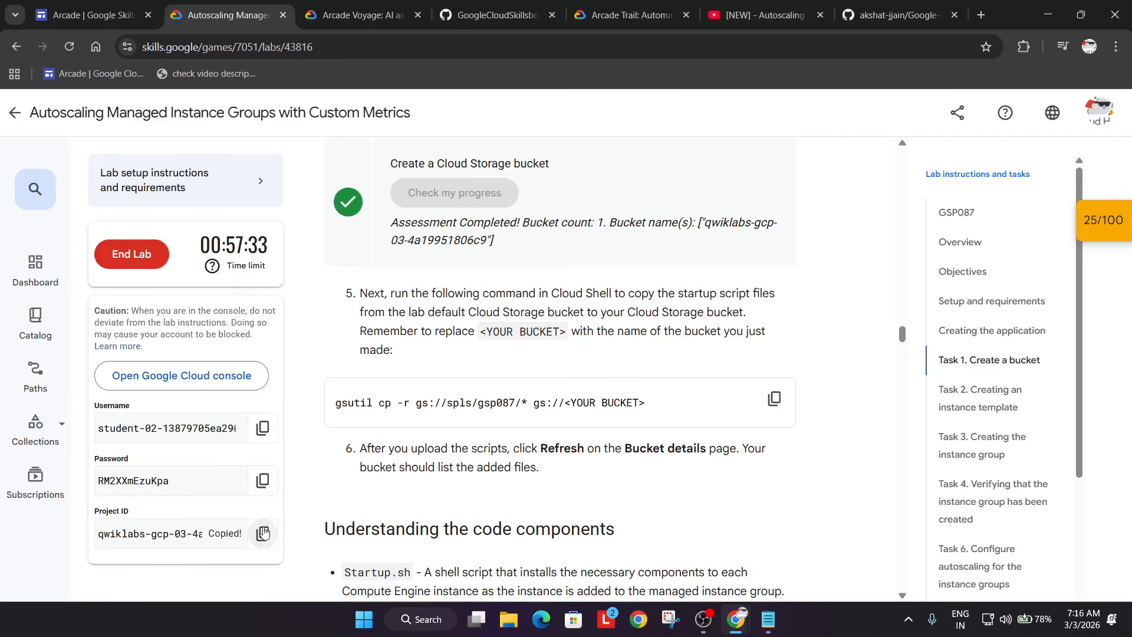
key(alt+Tab)
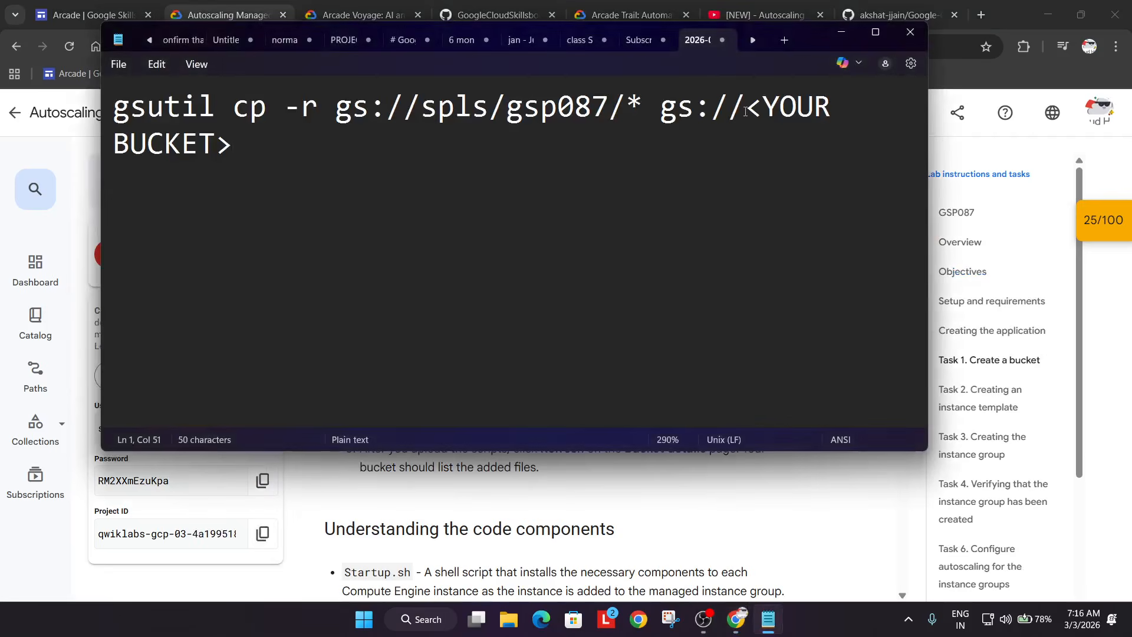
drag(745, 111, 805, 144)
key(ctrl+v)
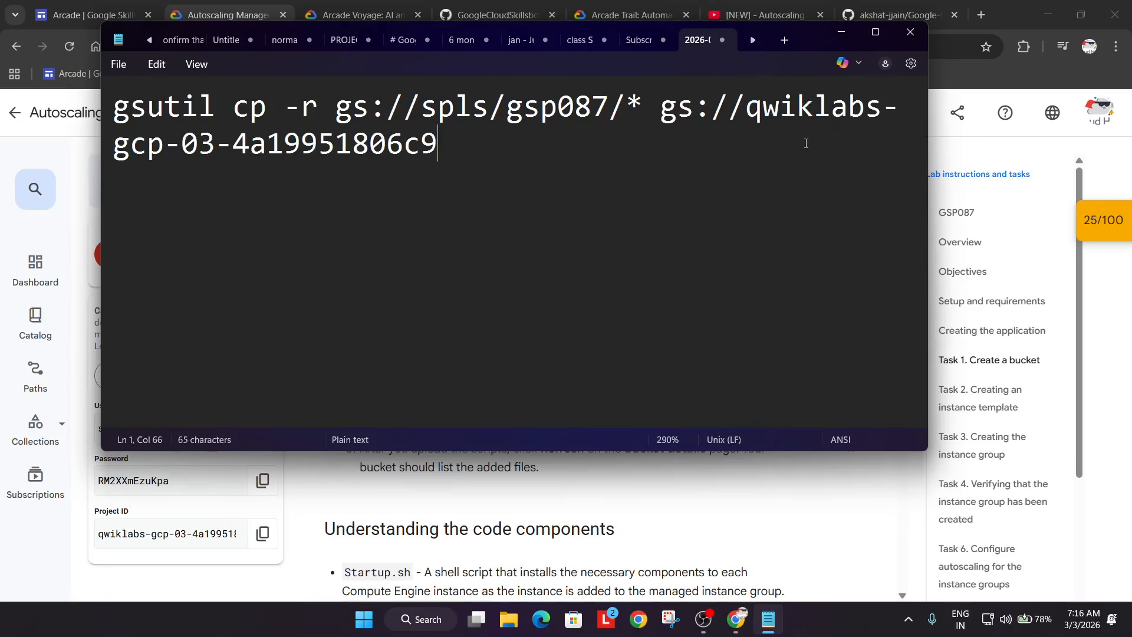
- Copy the command from Notepad and run gsutil cp -r gs://spls/gsp087/* gs://qwiklabs-gcp-03-4a19951806c9 in Cloud Shell
key(ctrl+a)
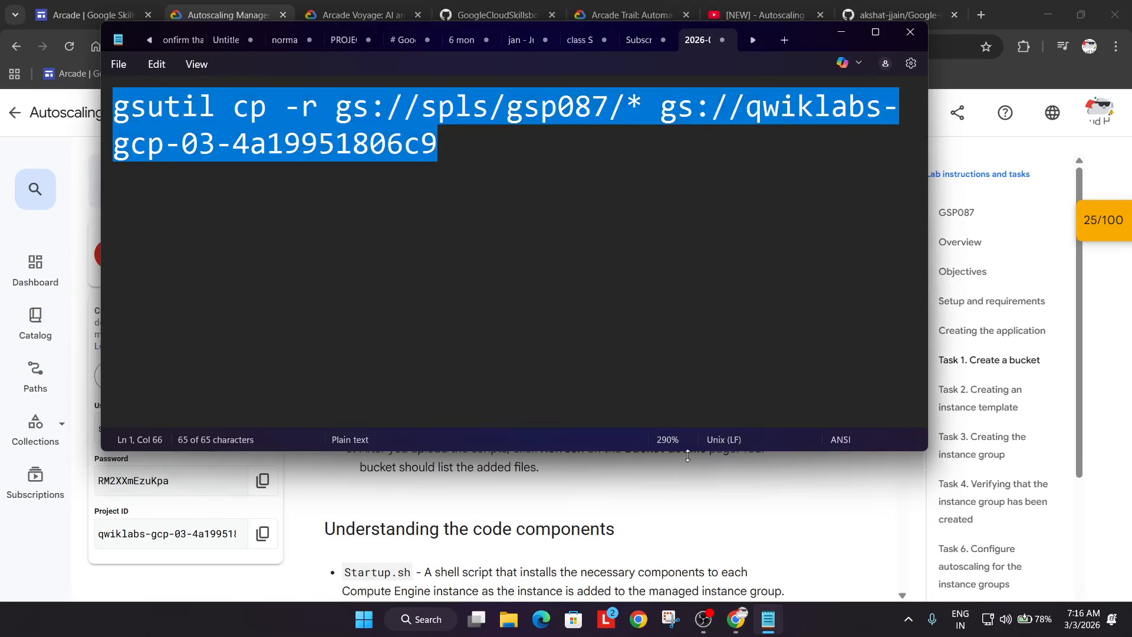
key(alt+Tab)
key(alt+Tab)
key(alt+Tab)
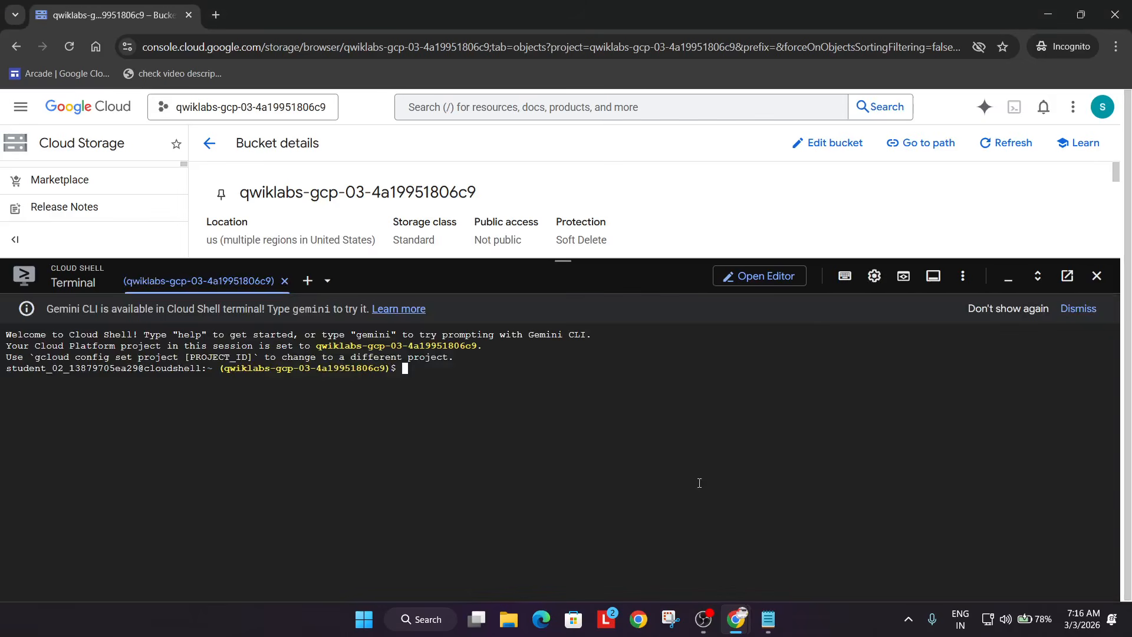
key(ctrl+v)
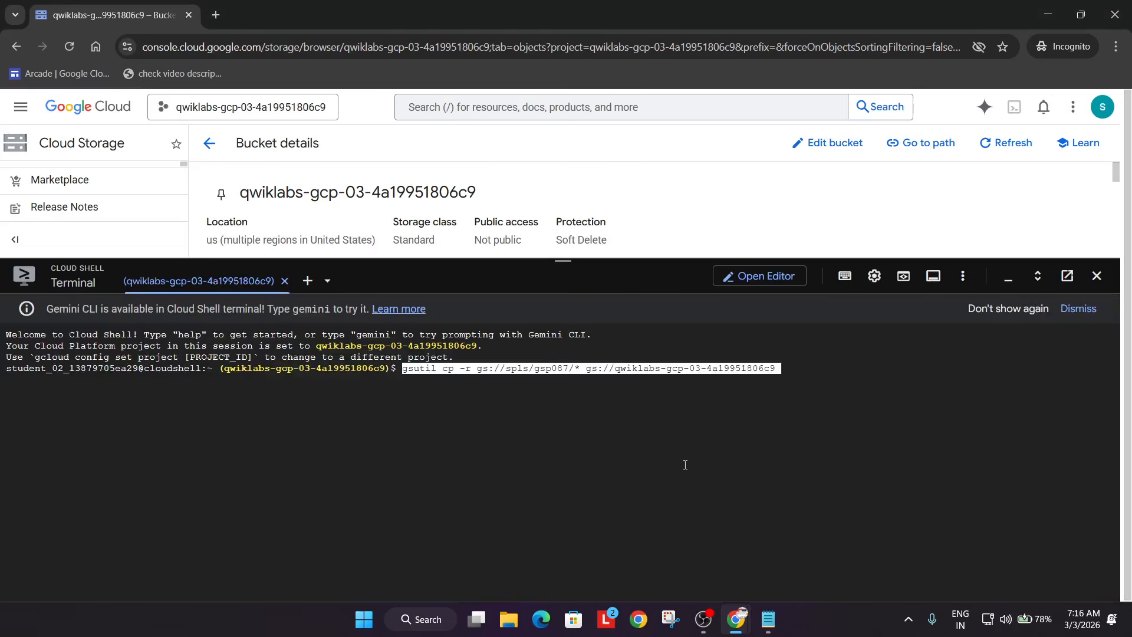
key(Return)
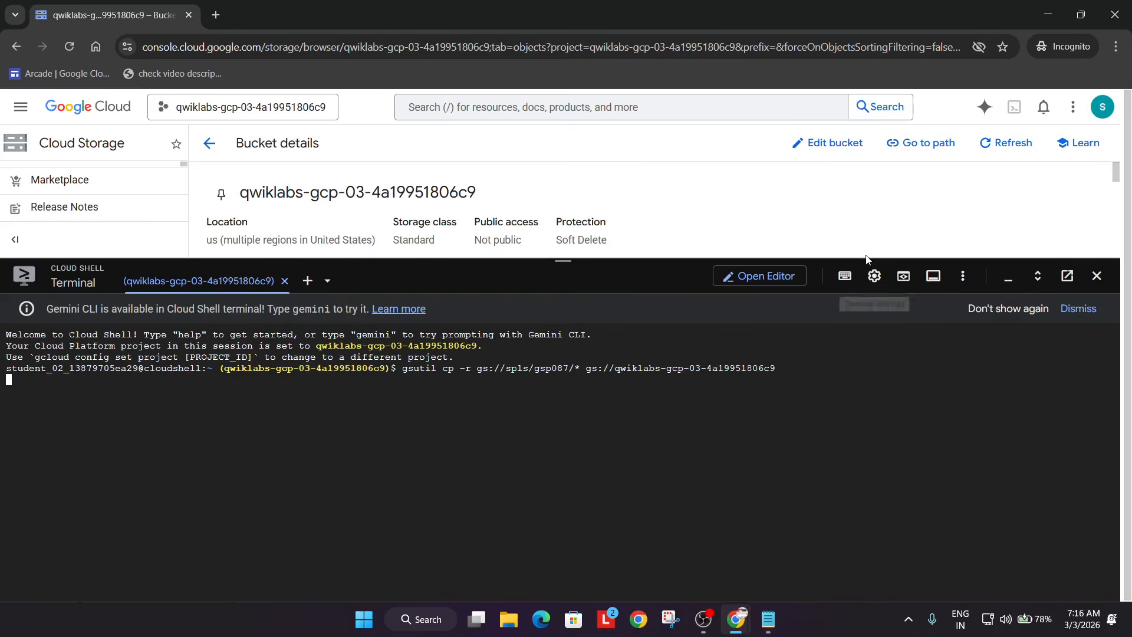
- Enlarge the Cloud Shell terminal's text size and collapse the terminal to reveal the bucket details
click(874, 276)
mouse_move(766, 331)
click(672, 334)
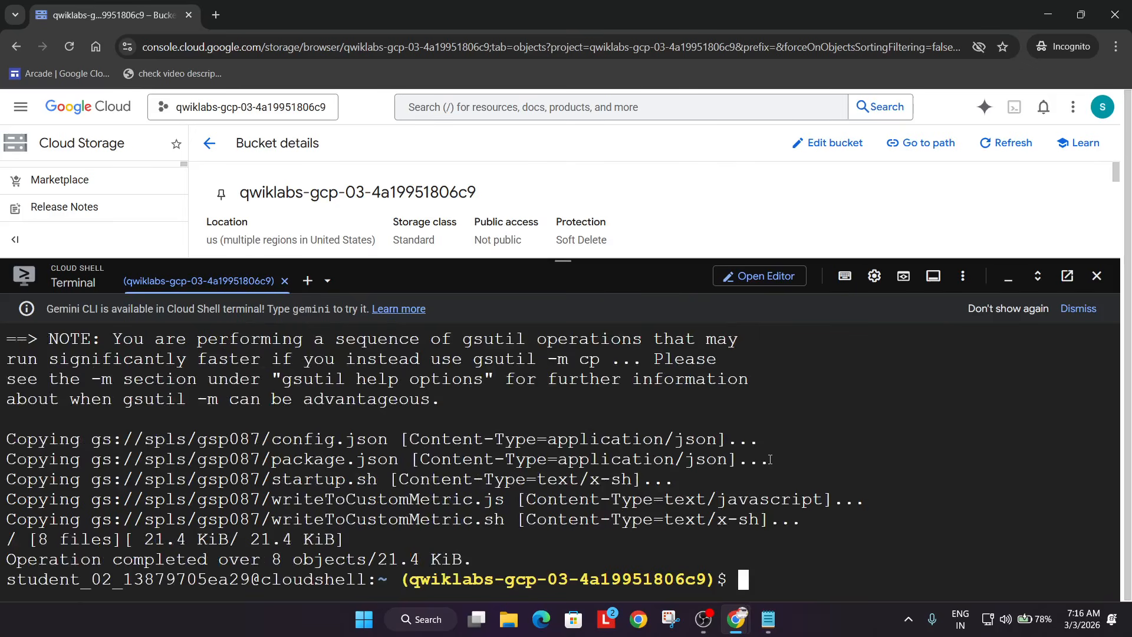
click(591, 271)
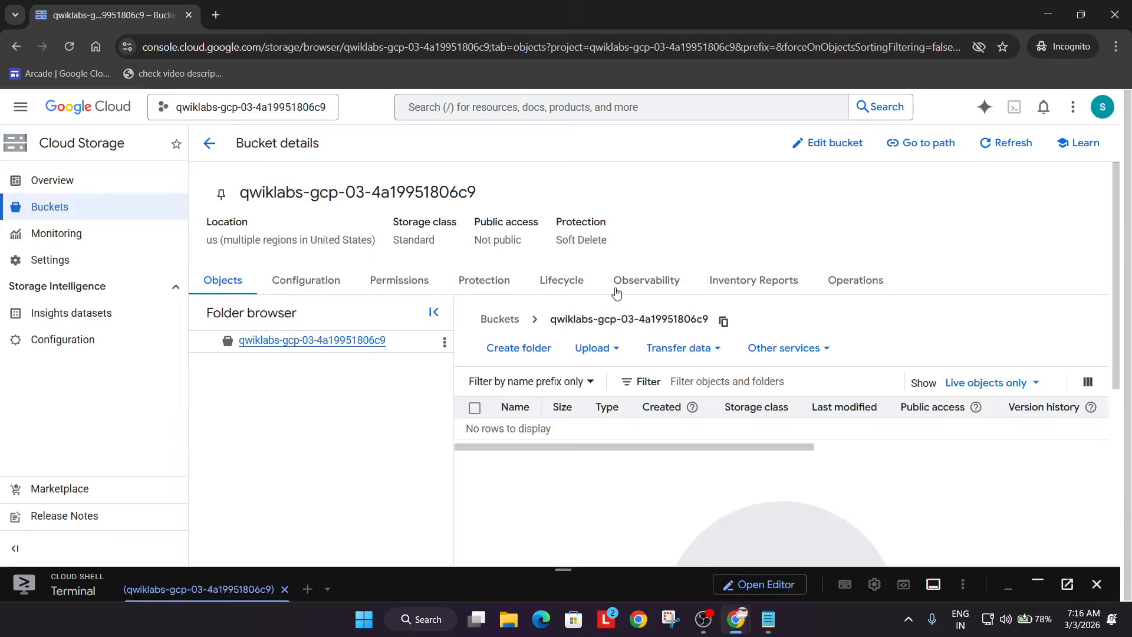
- Search the console for "template" and open Compute Engine's Instance templates page in a new tab
click(666, 109)
text(template)
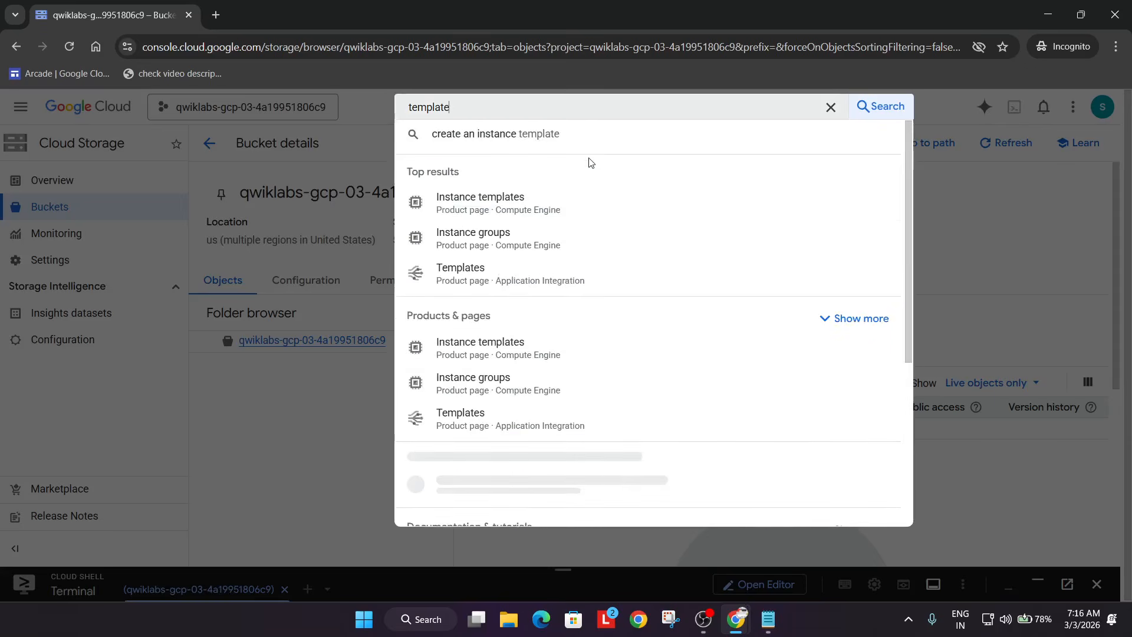
right_click(535, 204)
click(610, 221)
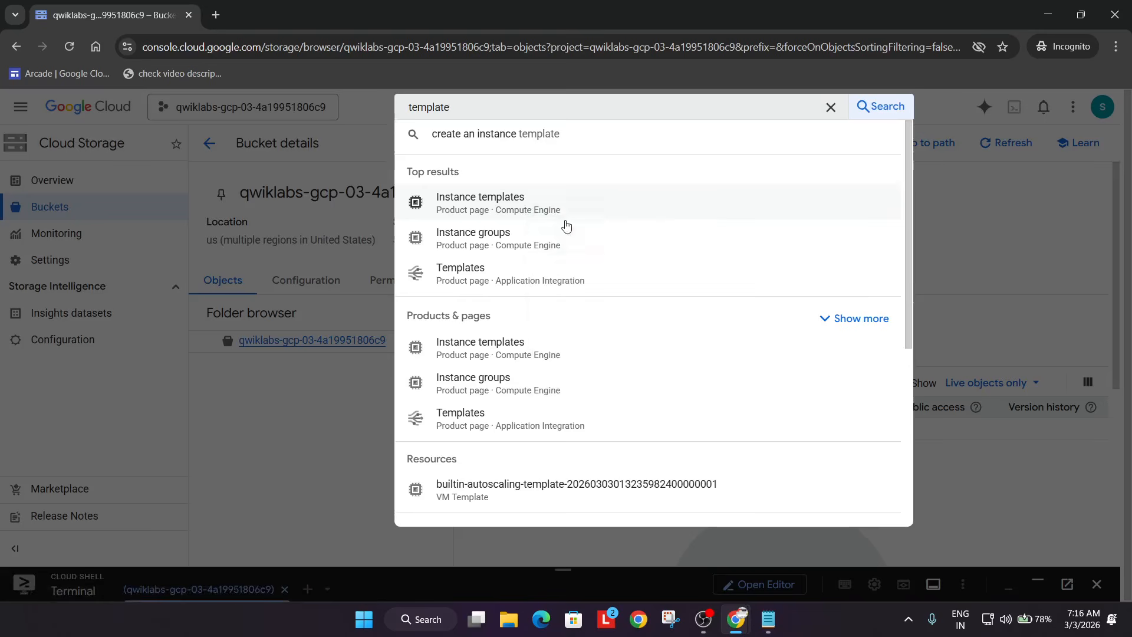
click(271, 15)
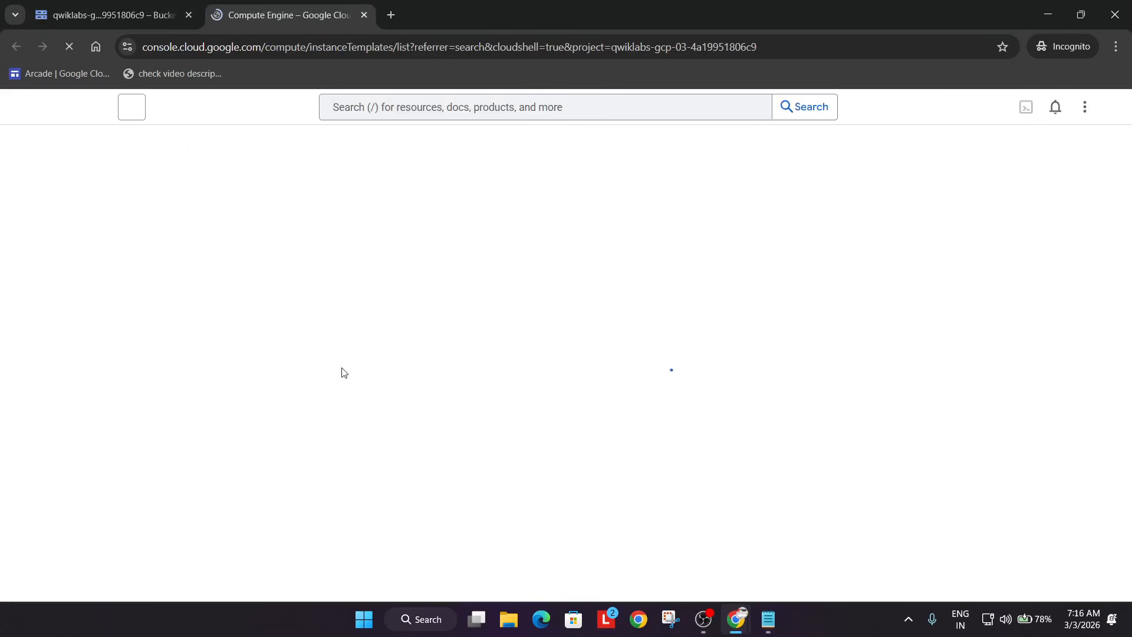
- Copy the template name autoscaling-instance01 from Task 2 of the lab instructions, review the metadata keys, and return to the Instance templates page
key(alt+Tab)
key(alt+Tab)
key(alt+Tab)
key(alt+Tab)
key(alt+Tab)
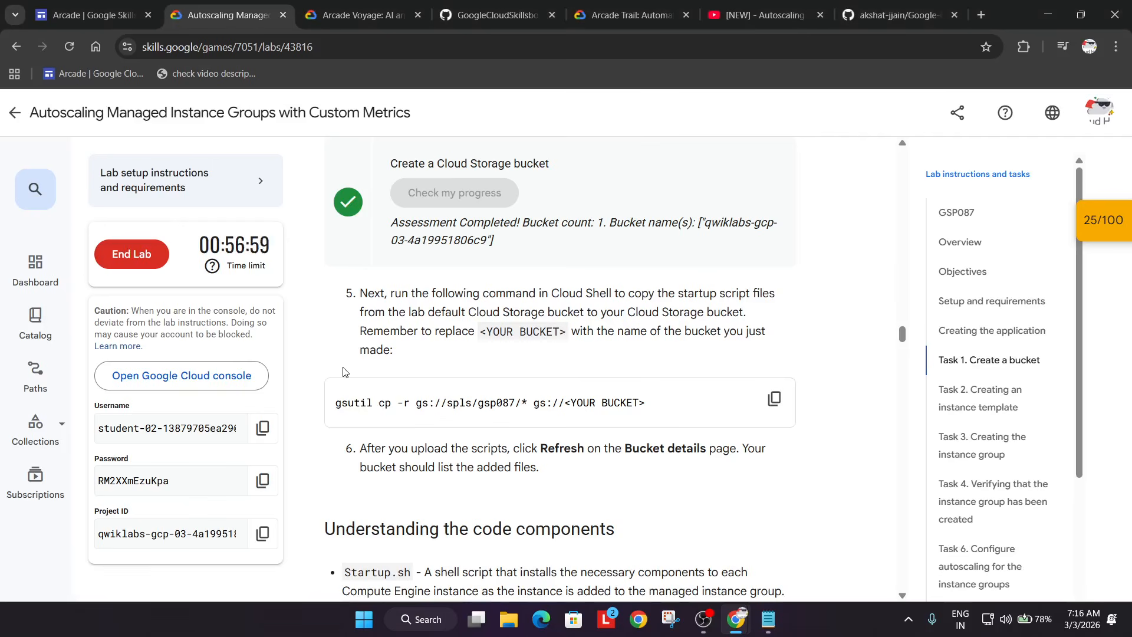
scroll(480, 407, down, 10)
scroll(481, 407, down, 2)
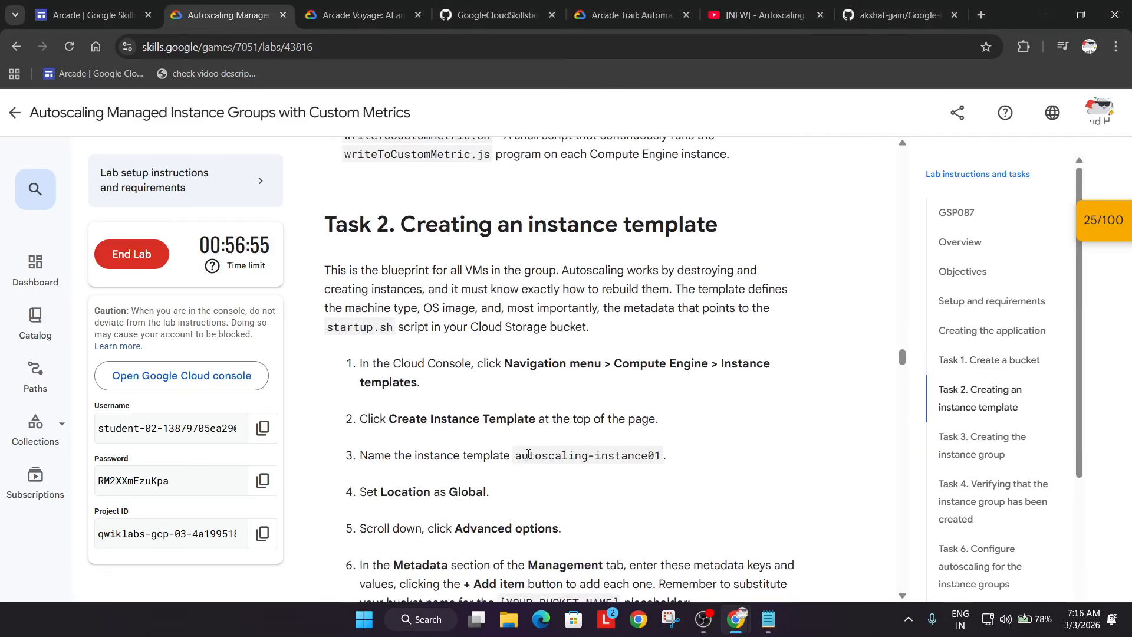
drag(515, 455, 654, 455)
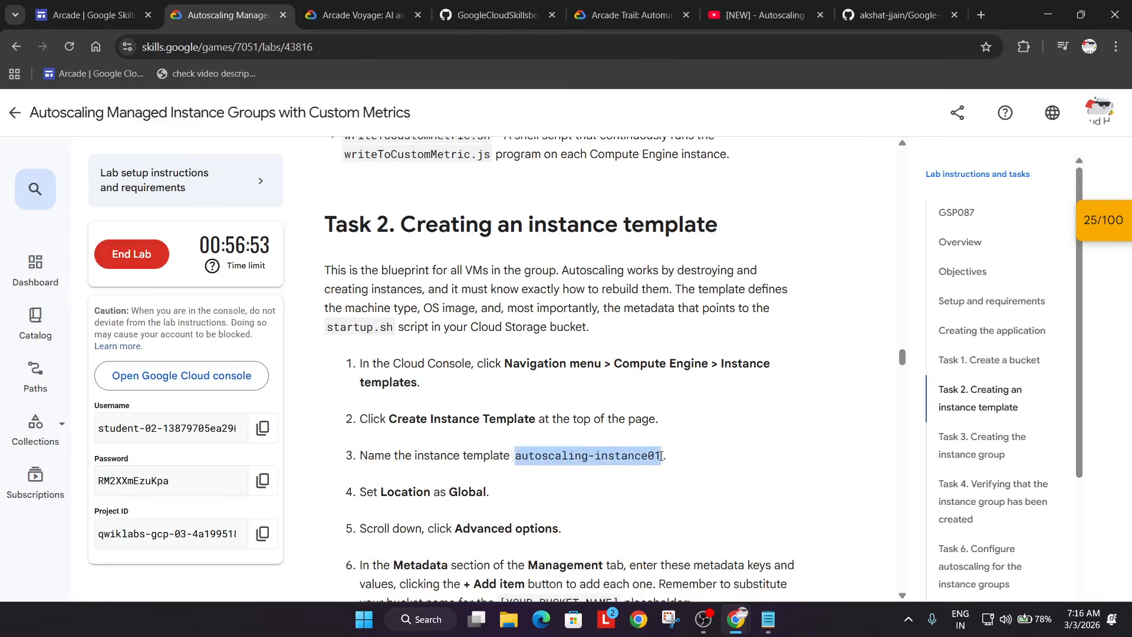
scroll(657, 453, down, 4)
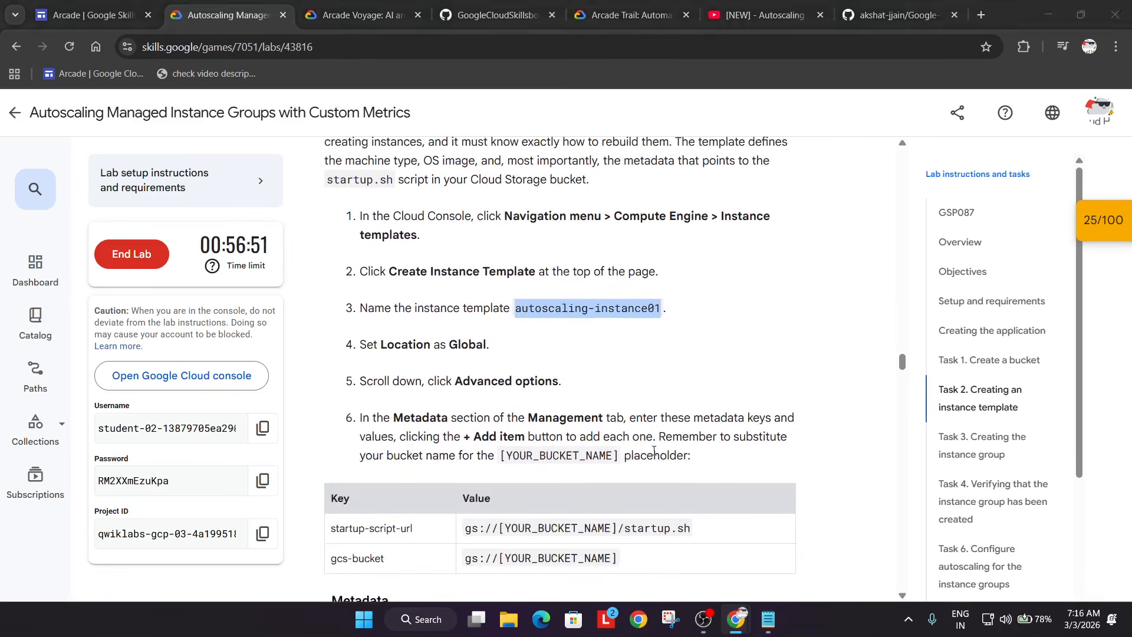
key(alt+Tab)
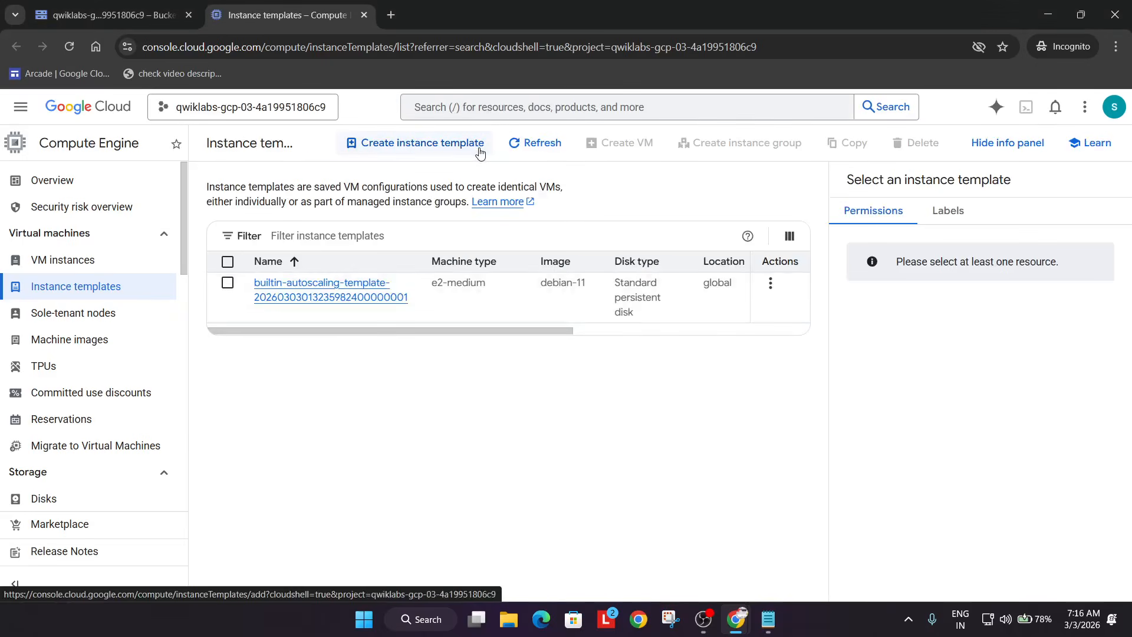
- Start a new instance template named autoscaling-instance01 and set its location to Global
click(461, 148)
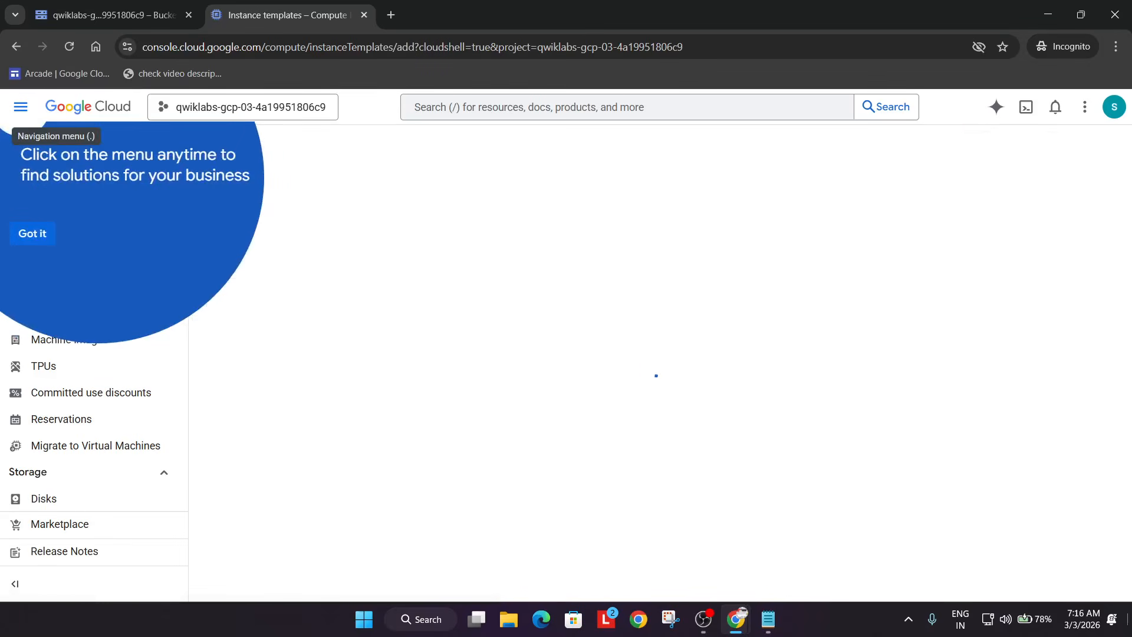
click(32, 233)
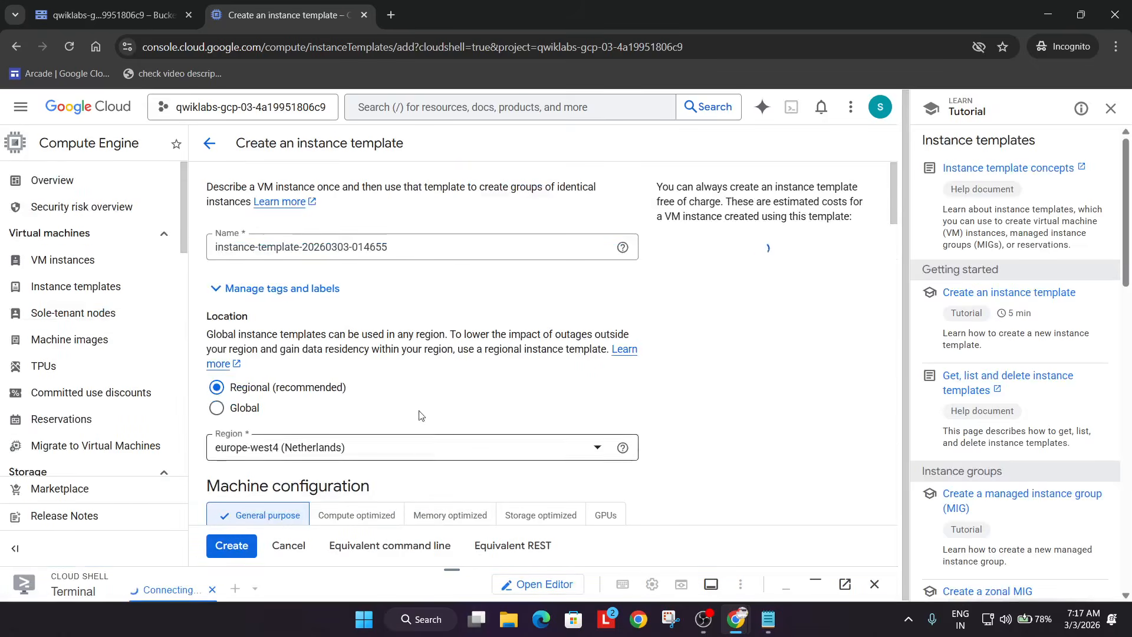
triple_click(394, 250)
text(autoscaling-instance01)
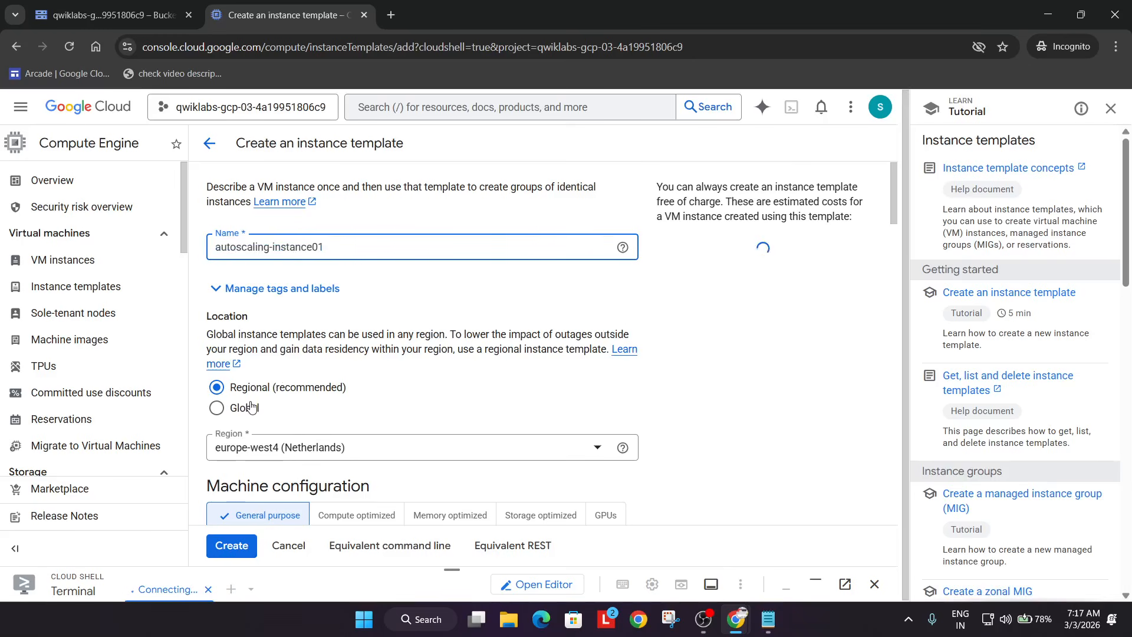
click(217, 407)
- Review the lab's metadata instructions, then expand the template's Advanced options and Management section to reach Metadata
scroll(425, 342, down, 3)
scroll(448, 330, down, 6)
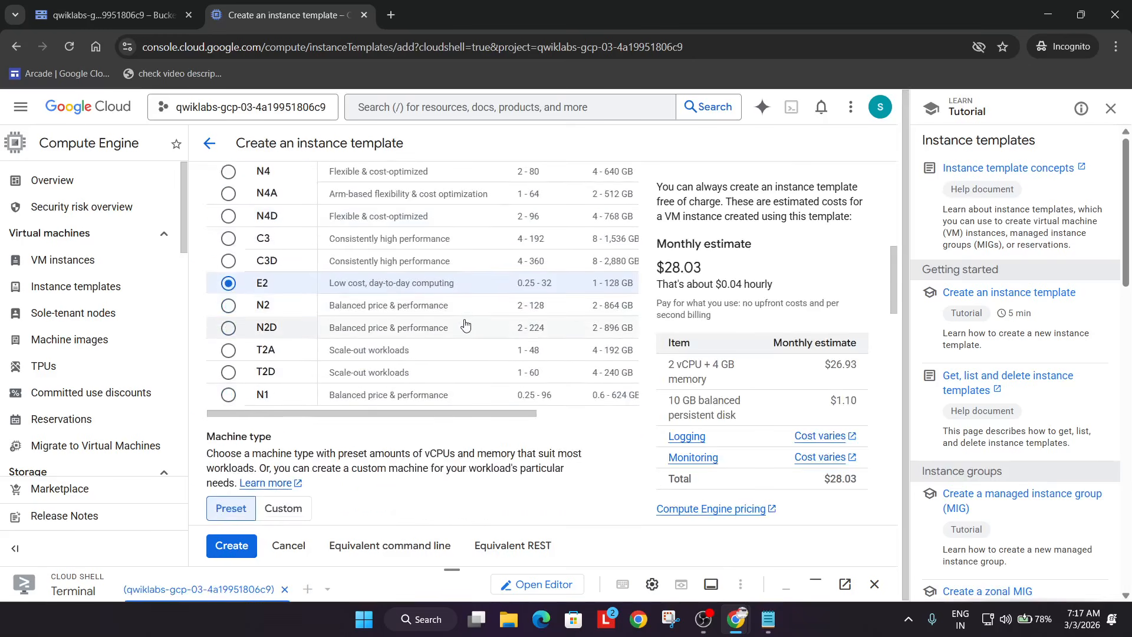
key(alt+Tab)
scroll(692, 342, down, 3)
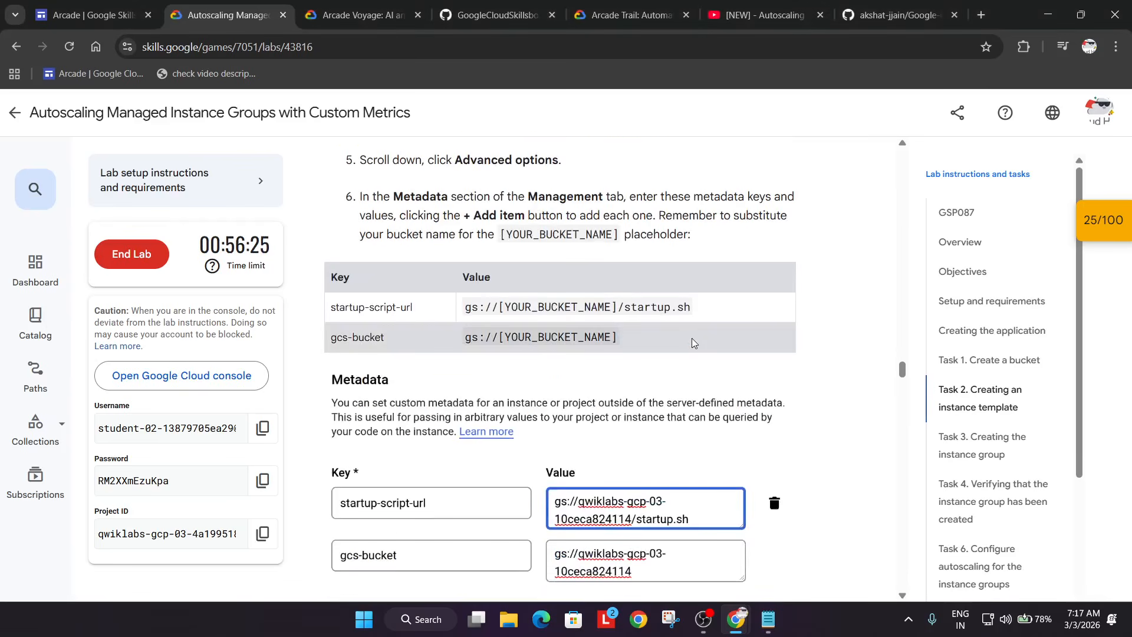
key(alt+Tab)
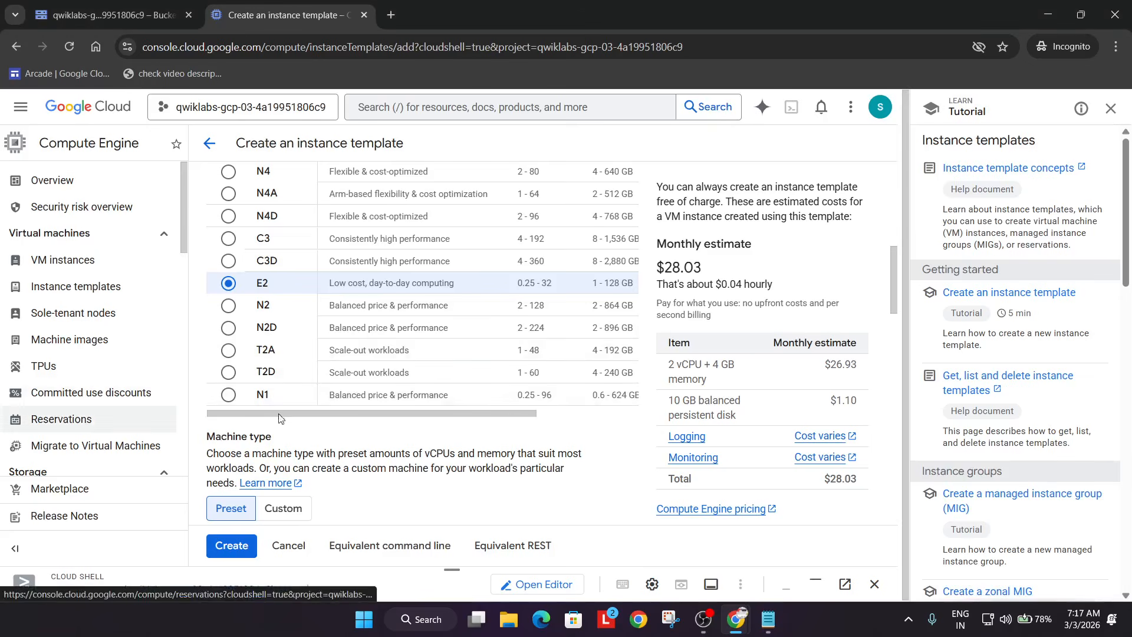
scroll(350, 439, down, 5)
scroll(350, 439, down, 10)
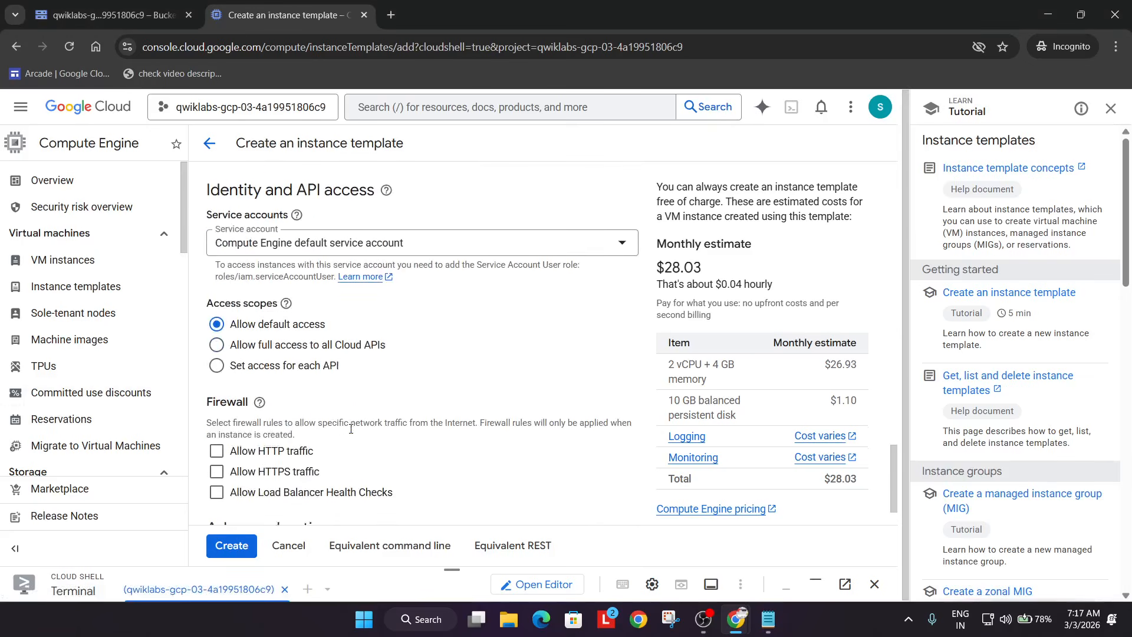
click(424, 477)
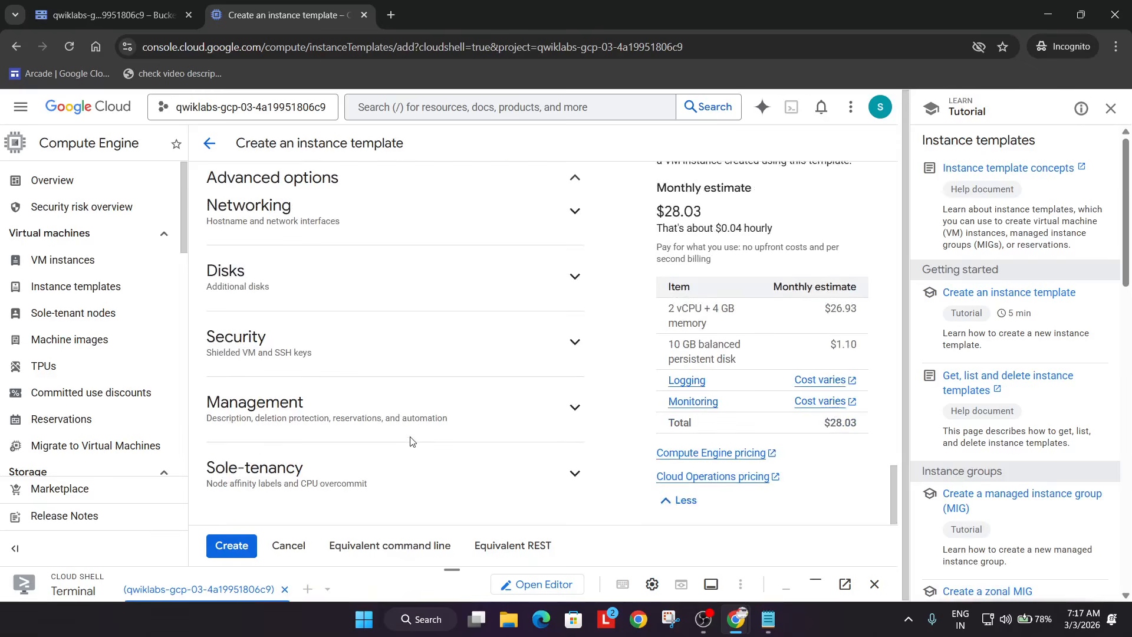
click(400, 397)
scroll(400, 397, down, 6)
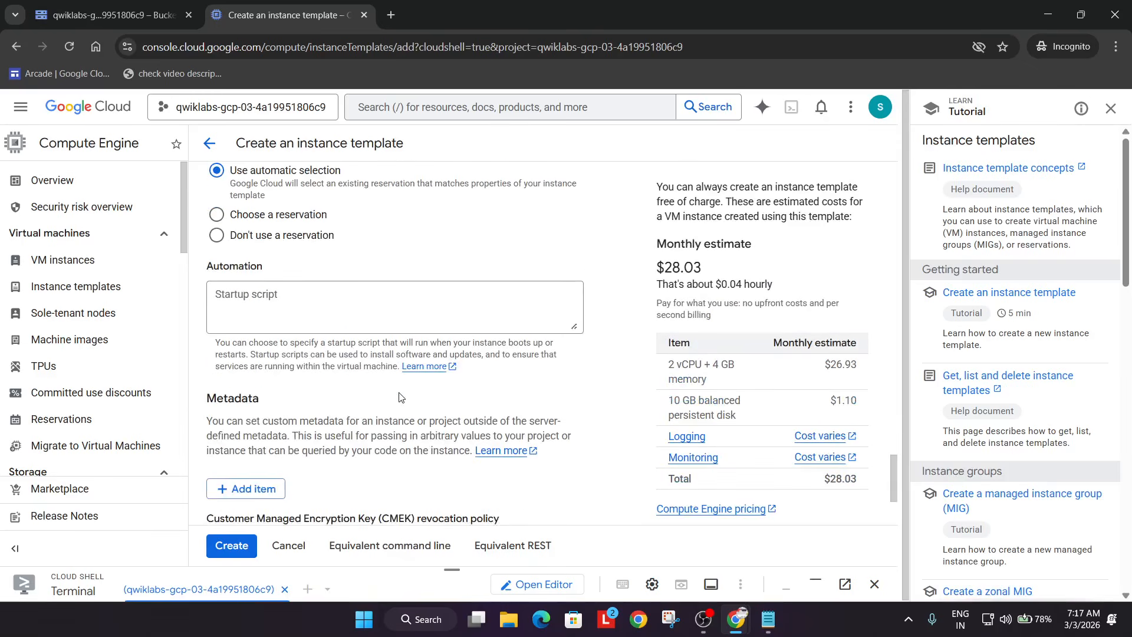
scroll(400, 397, down, 3)
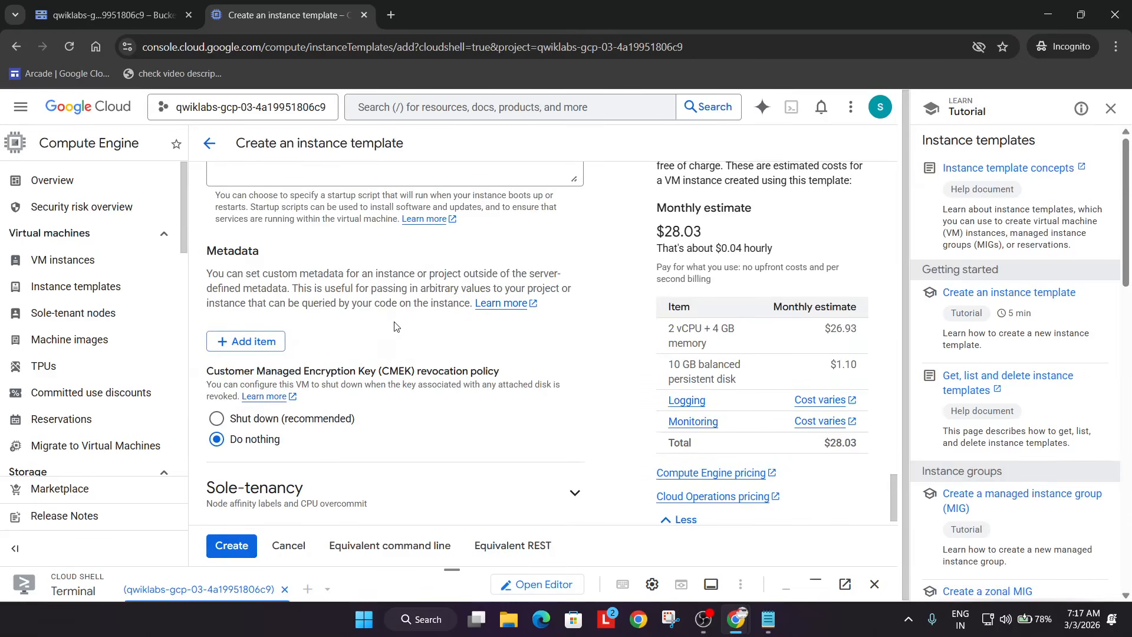
- Check the lab's metadata table again and add two blank metadata items to the instance template
key(alt+Tab)
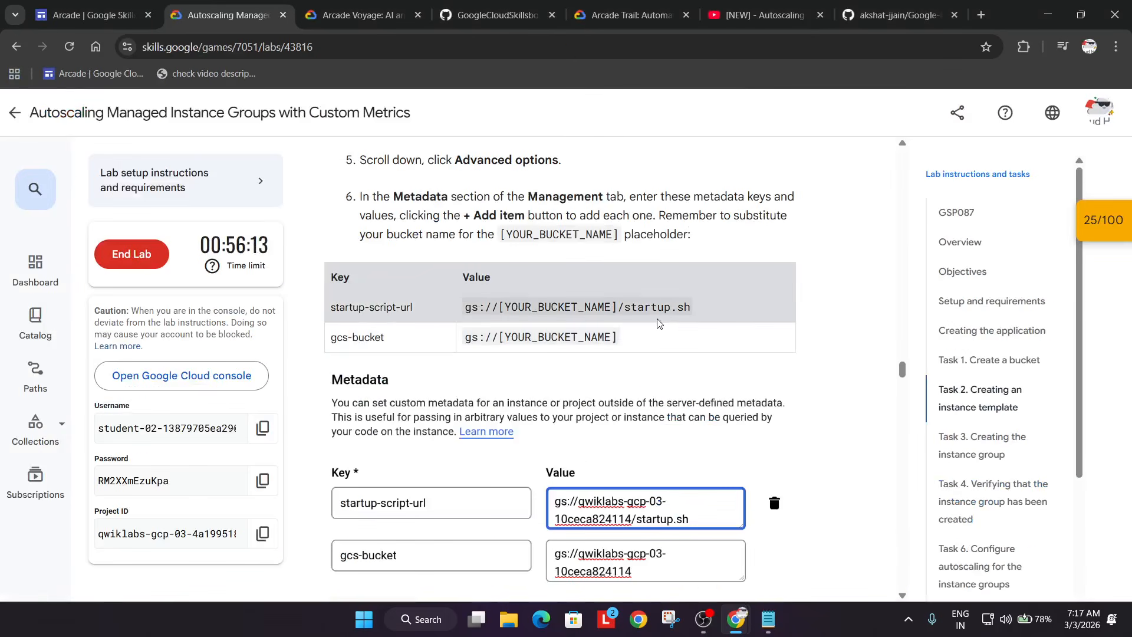
key(alt+Tab)
click(263, 340)
click(268, 397)
click(271, 407)
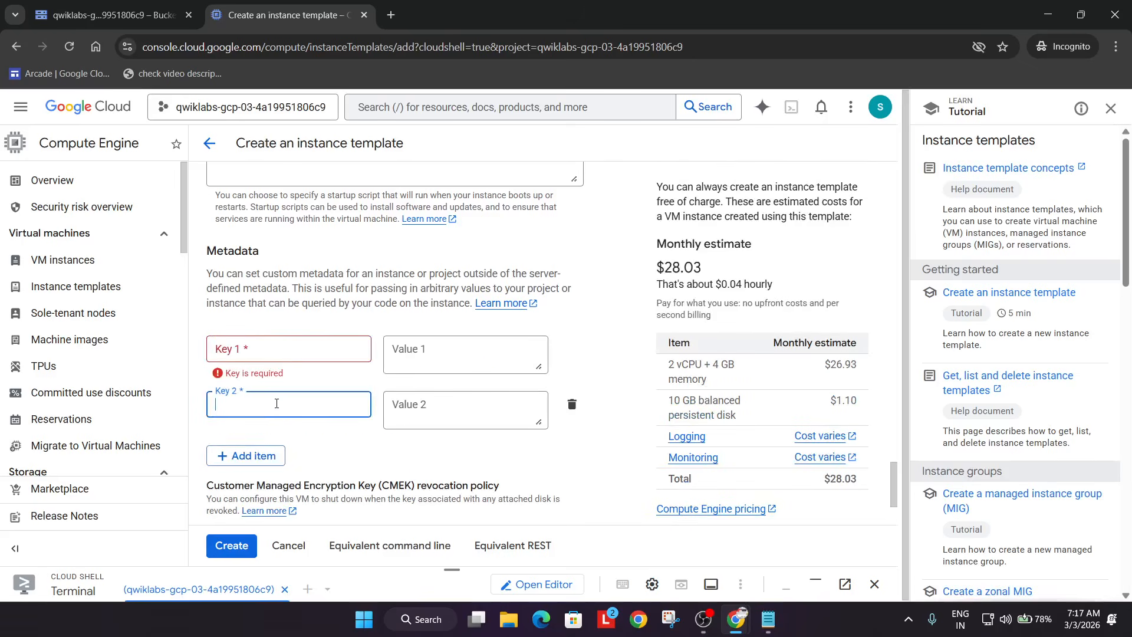
- Copy the key startup-script-url from the lab's metadata table and enter it as the first metadata key
key(alt+Tab)
drag(330, 307, 417, 312)
key(ctrl+c)
key(alt+Tab)
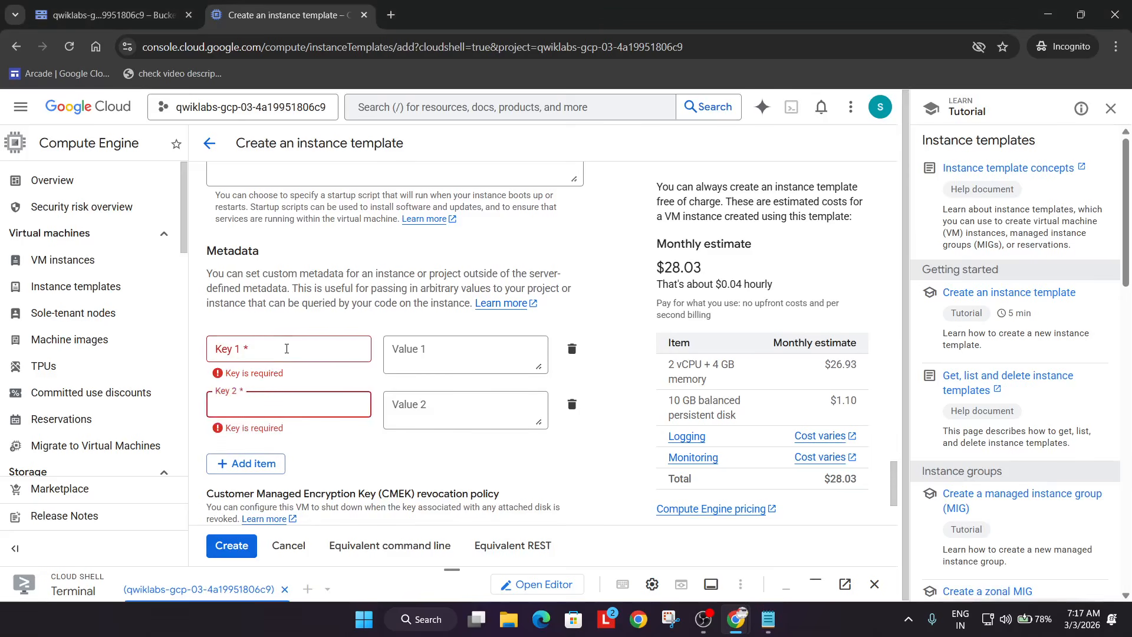
click(287, 348)
key(ctrl+v)
- Copy the key gcs-bucket from the lab's metadata table and enter it as the second metadata key
key(alt+Tab)
drag(334, 336, 395, 337)
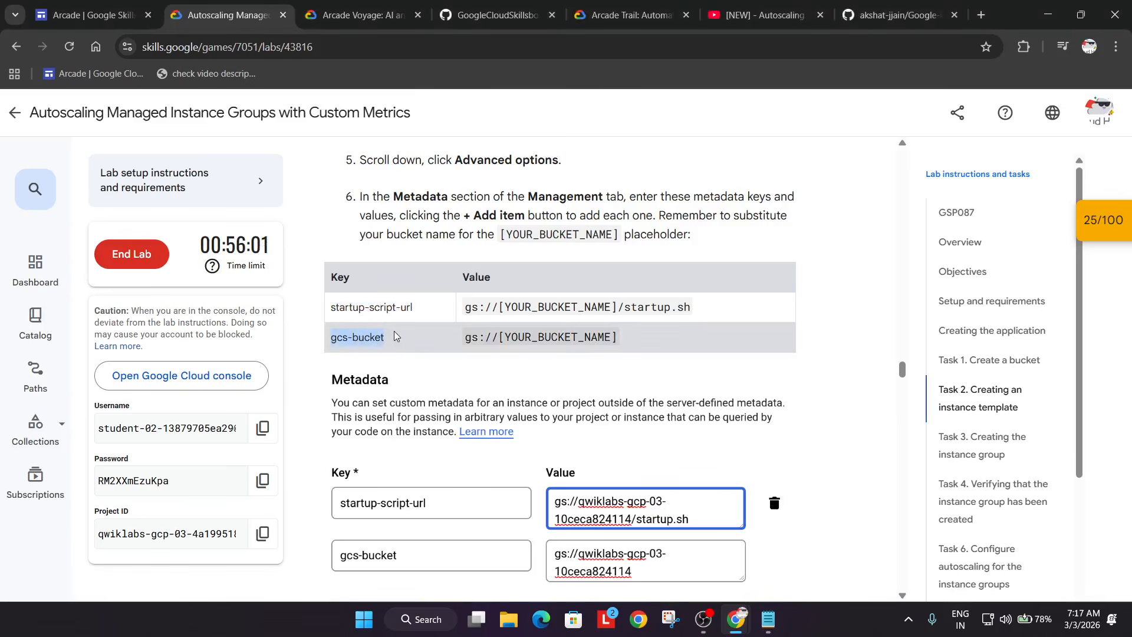
key(ctrl+c)
key(alt+Tab)
click(317, 389)
key(ctrl+v)
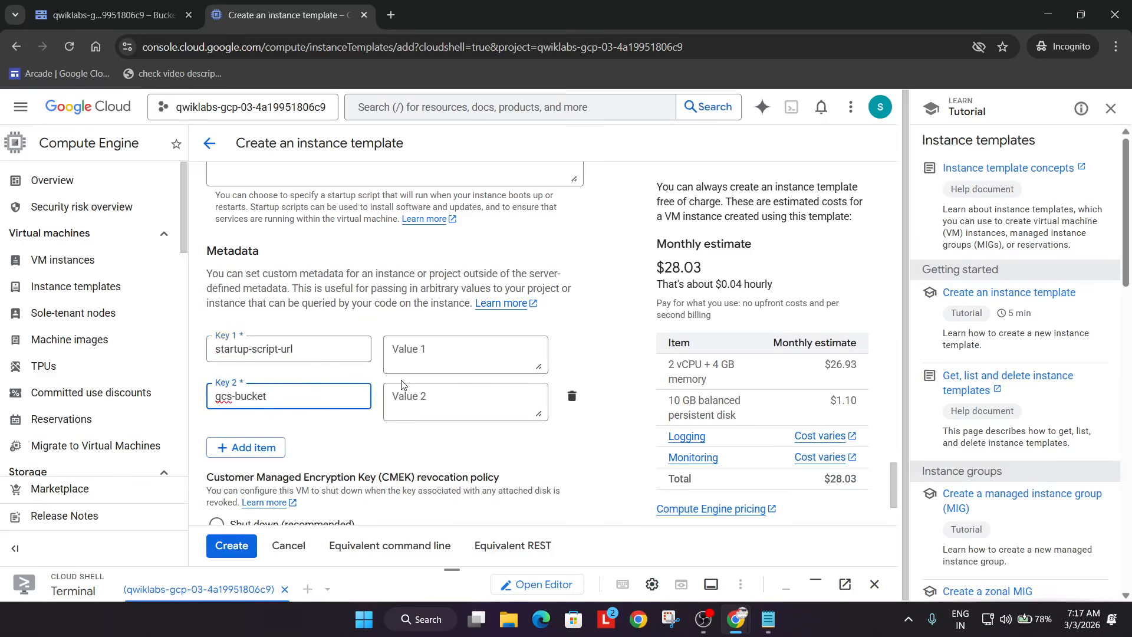
- Replace the Notepad text with the lab's two value patterns, gs://[YOUR_BUCKET_NAME]/startup.sh and gs://[YOUR_BUCKET_NAME], on separate lines
key(alt+Tab)
triple_click(662, 307)
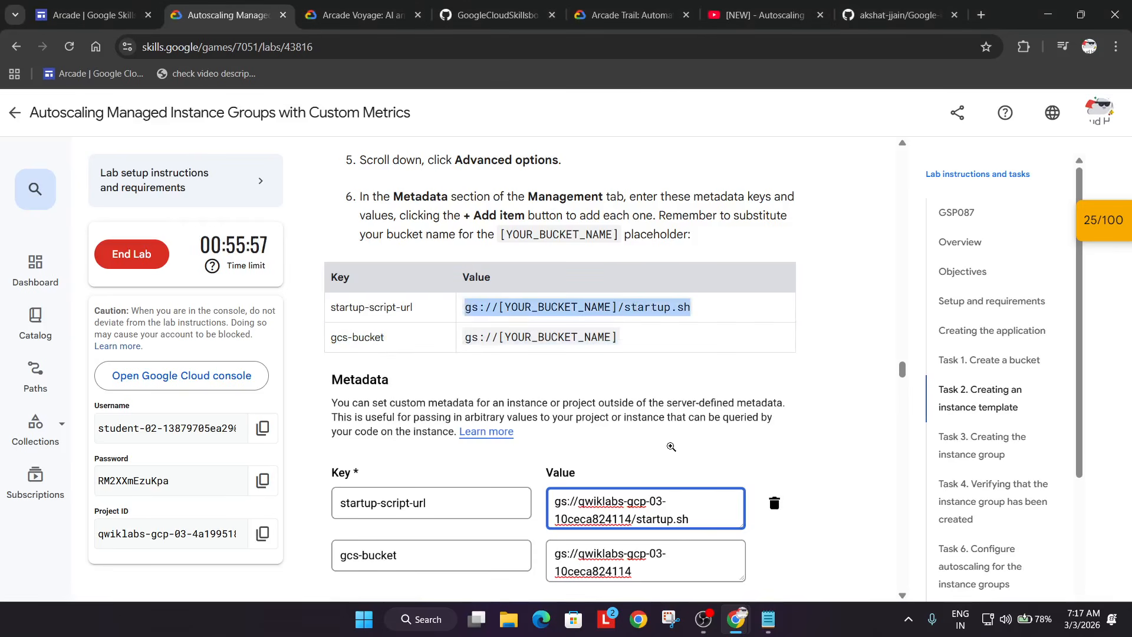
click(768, 619)
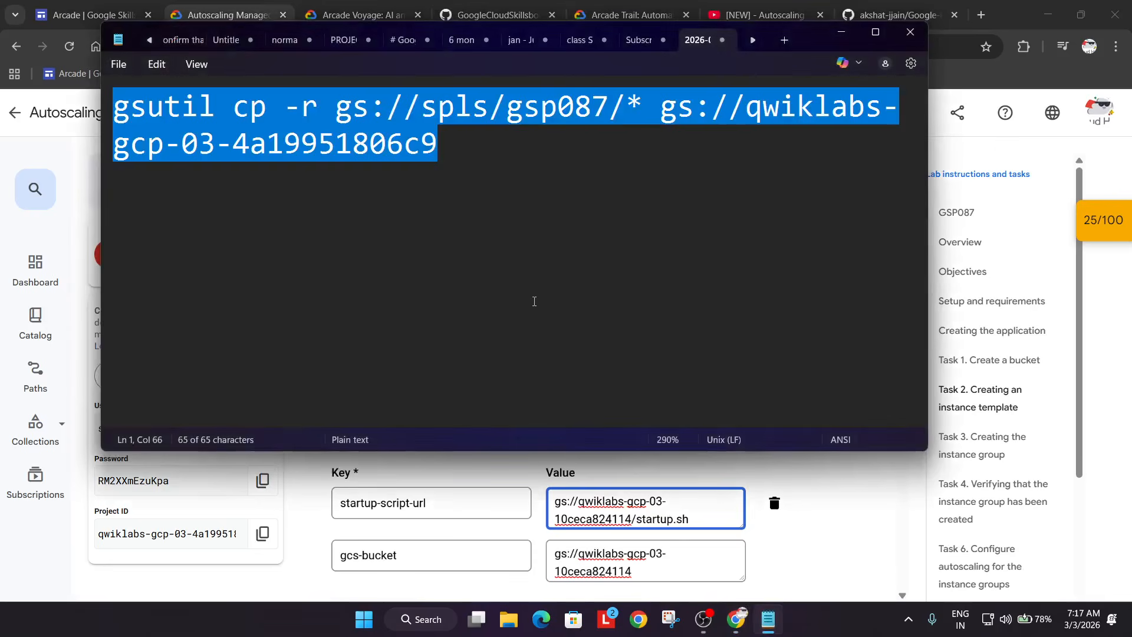
key(ctrl+v)
key(Return)
key(Return)
key(Return)
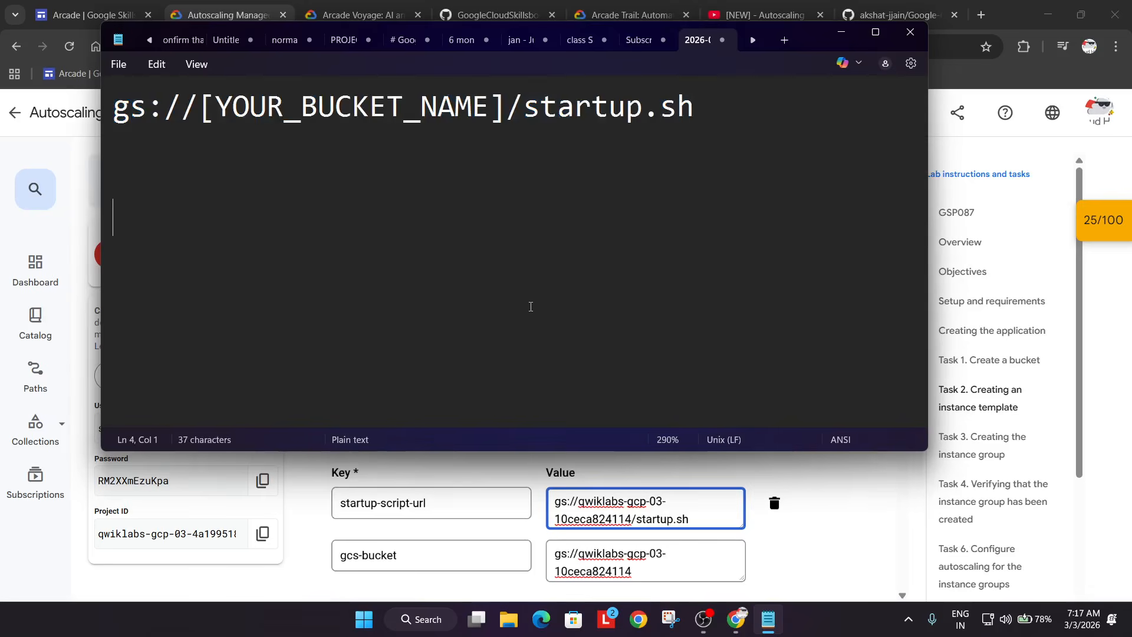
key(alt+Tab)
click(624, 344)
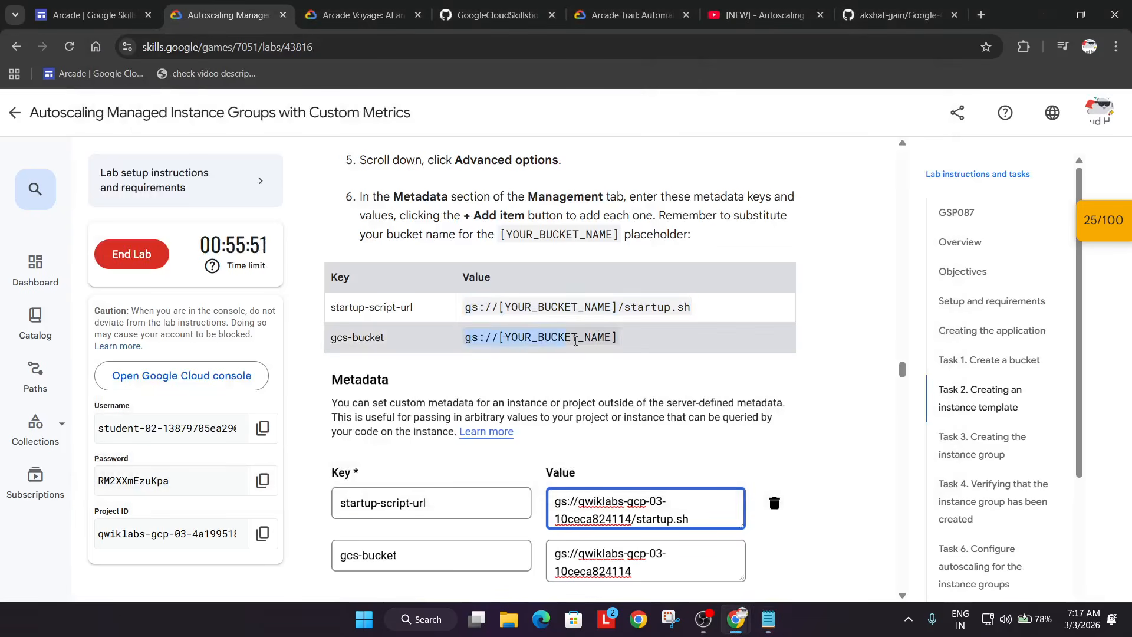
key(alt+Tab)
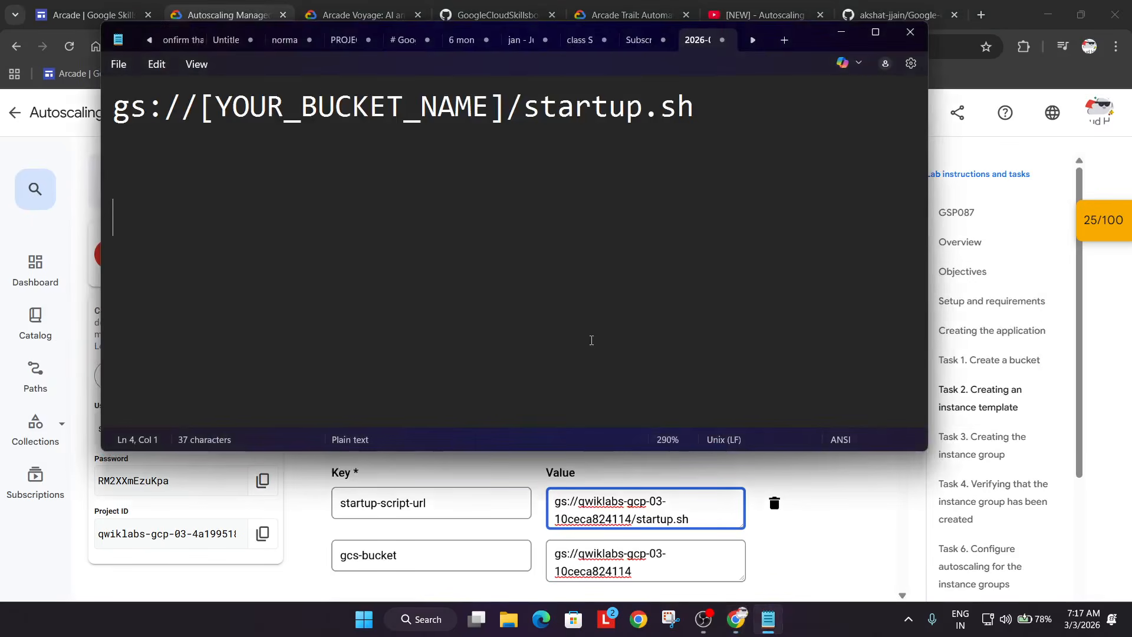
key(ctrl+v)
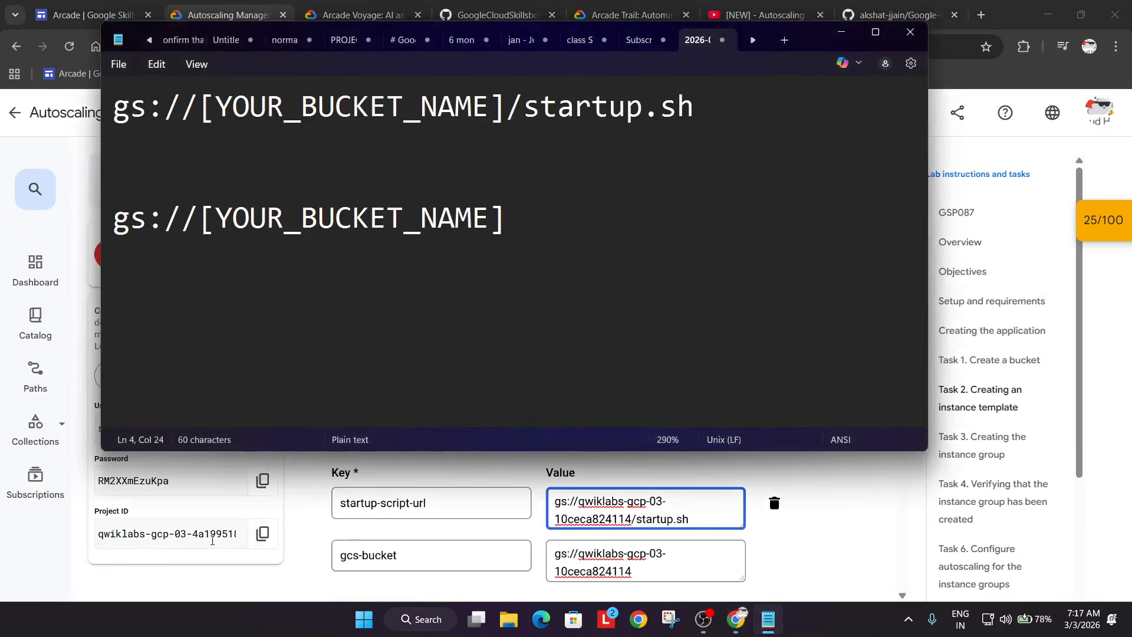
- Copy the lab's Project ID and replace both [YOUR_BUCKET_NAME] placeholders in Notepad with qwiklabs-gcp-03-4a19951806c9
key(alt+Tab)
click(263, 533)
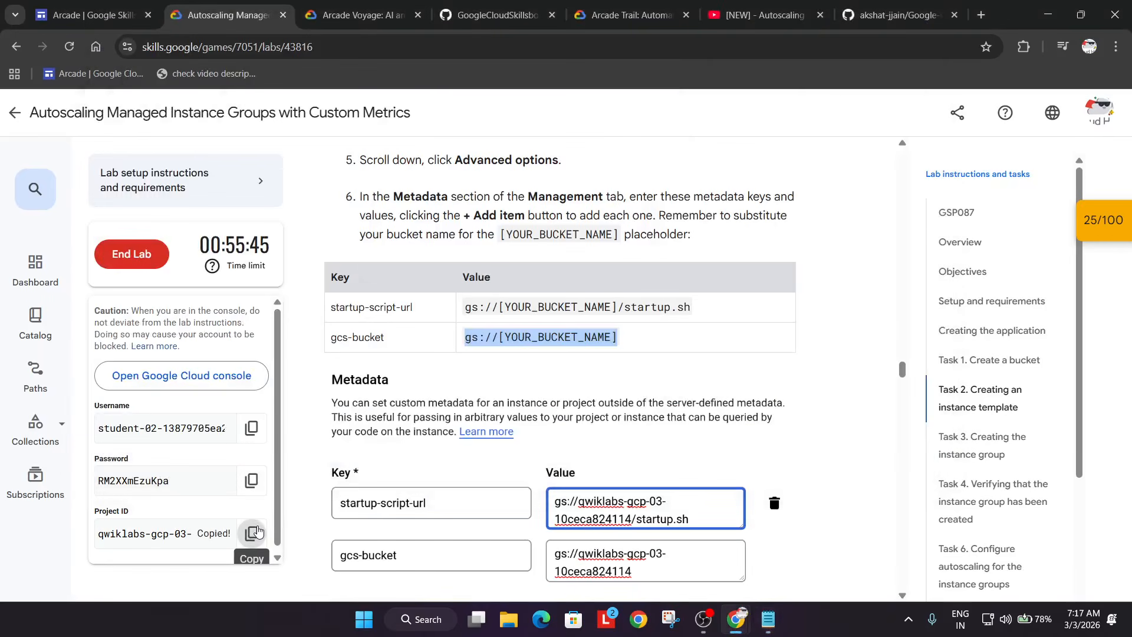
key(alt+Tab)
drag(204, 105, 503, 115)
key(ctrl+v)
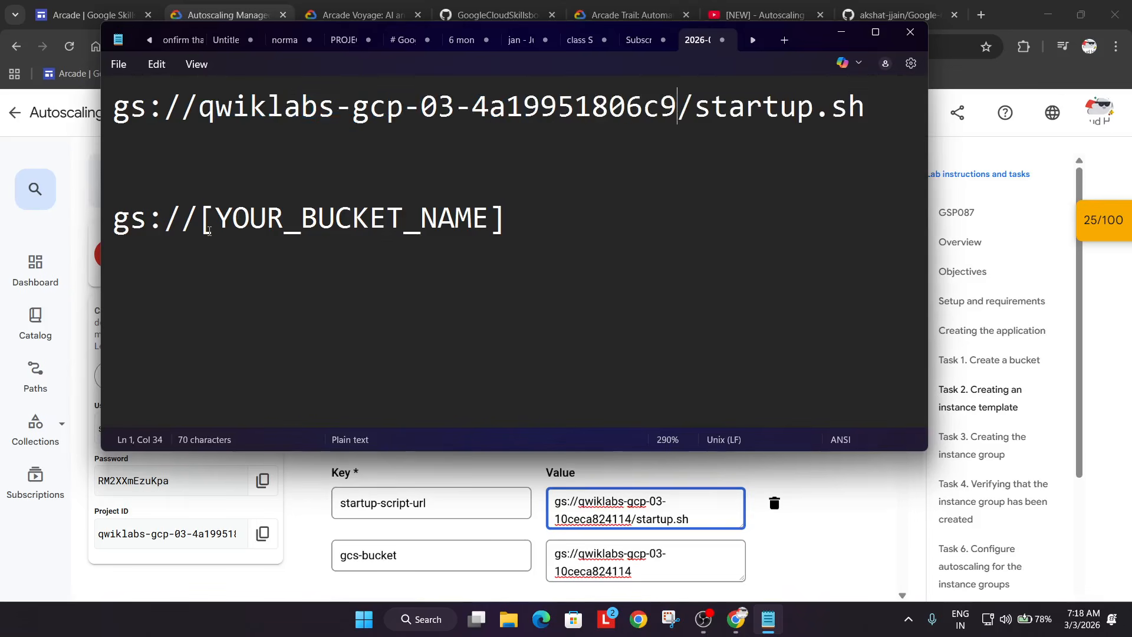
drag(202, 225, 523, 217)
key(ctrl+v)
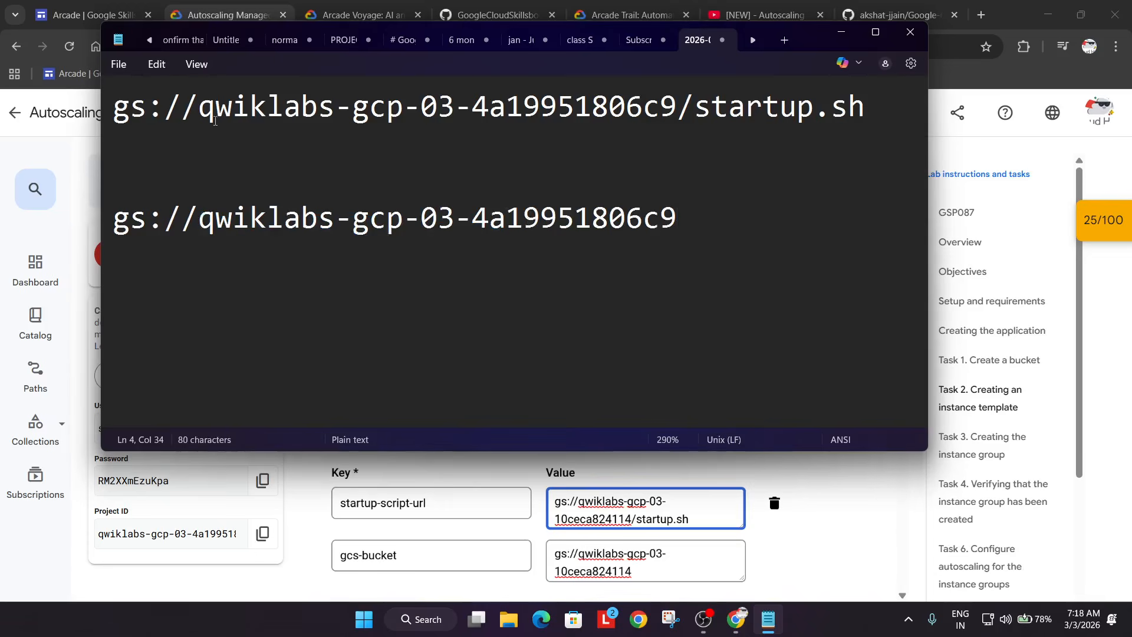
- Copy gs://qwiklabs-gcp-03-4a19951806c9/startup.sh from Notepad into the startup-script-url metadata value of the instance template
drag(121, 100, 867, 111)
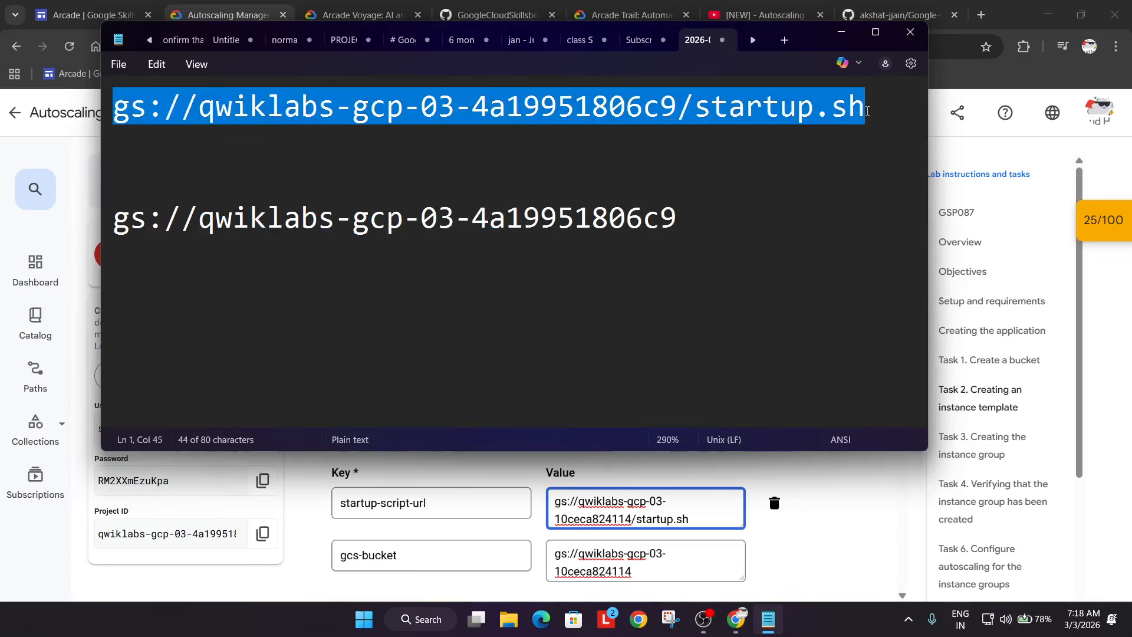
key(alt+Tab)
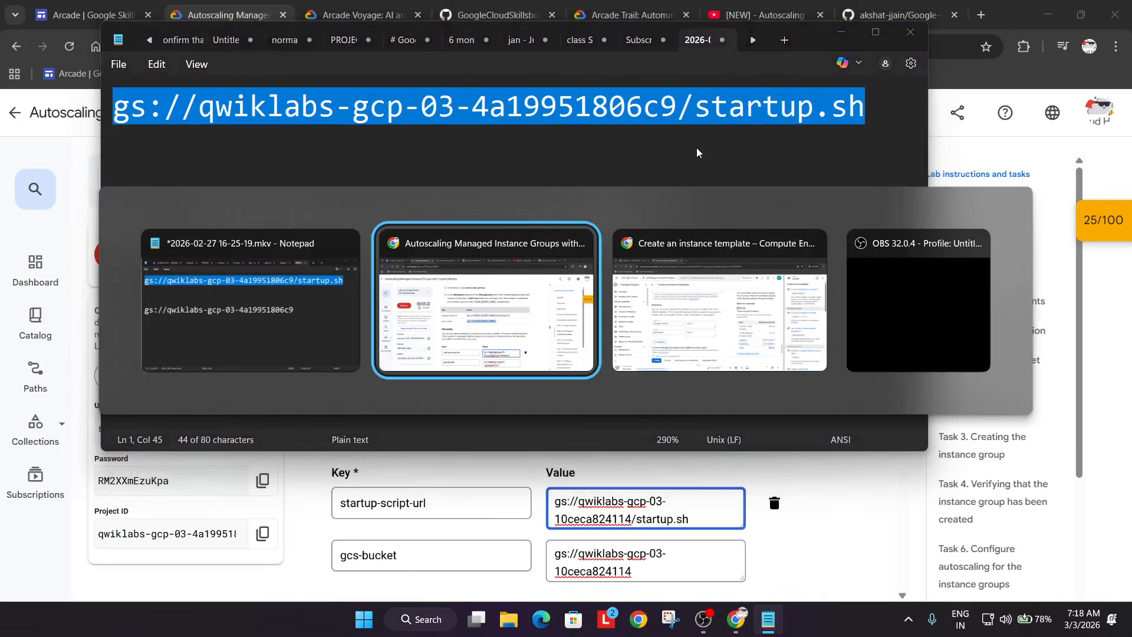
key(alt+Tab)
click(494, 347)
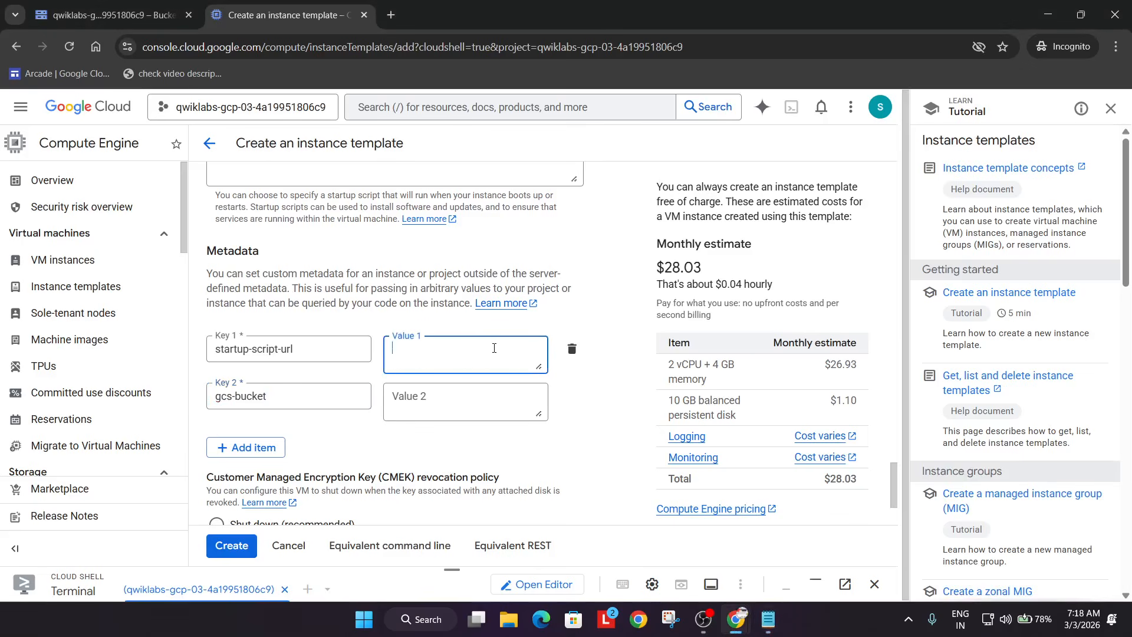
key(ctrl+v)
- Copy gs://qwiklabs-gcp-03-4a19951806c9 from Notepad into the gcs-bucket metadata value of the instance template
key(alt+Tab)
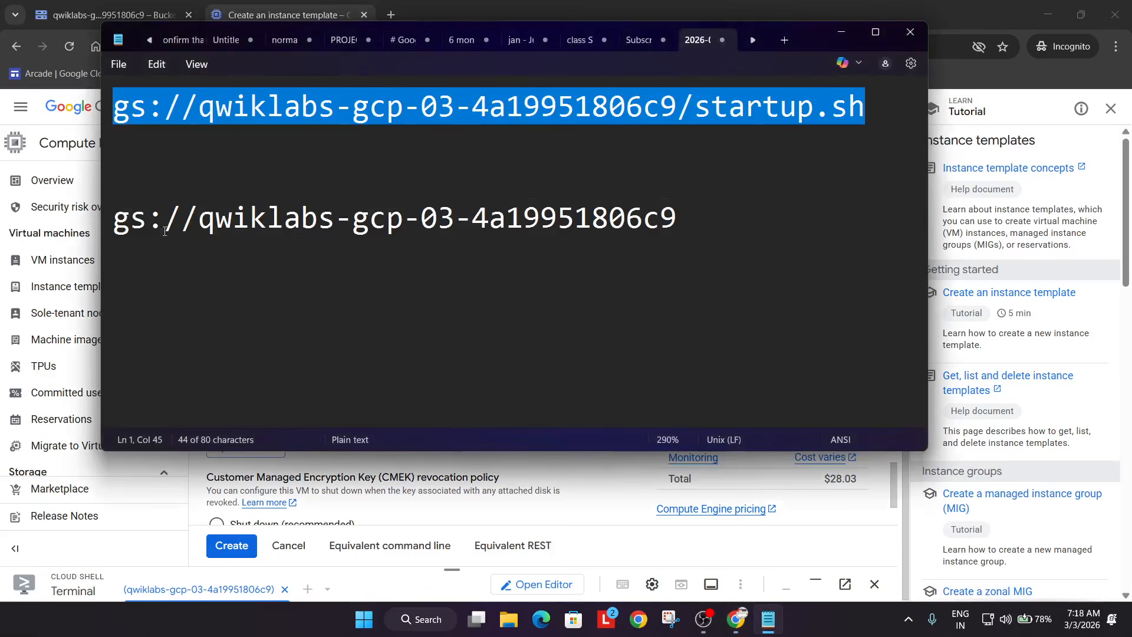
drag(116, 209, 678, 209)
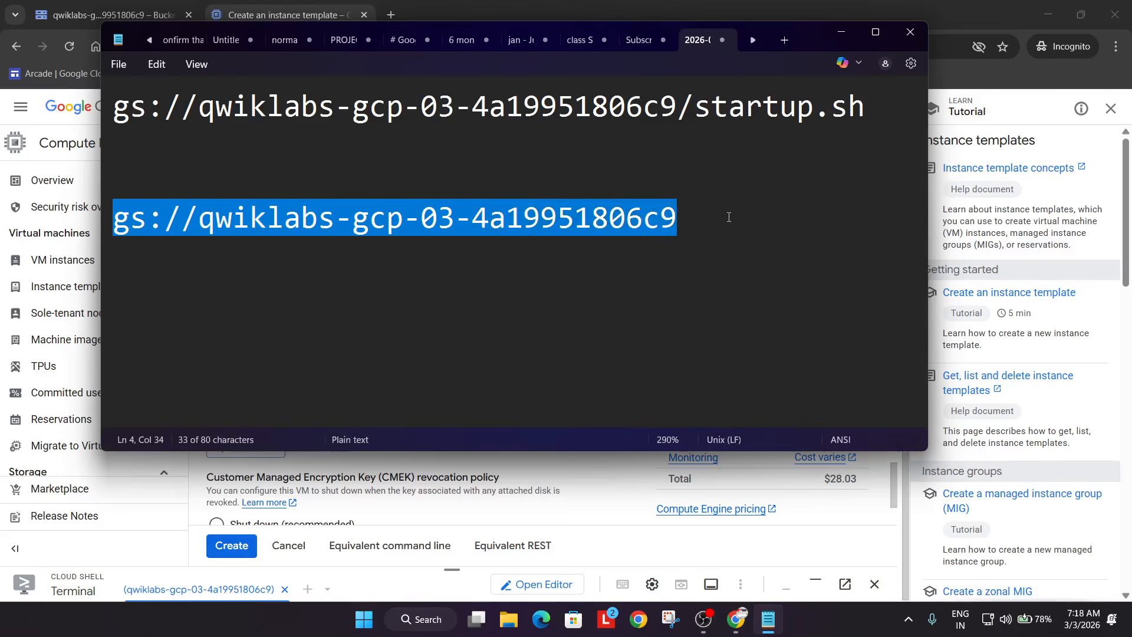
key(ctrl+c)
key(alt+Tab)
click(501, 391)
key(ctrl+v)
- Compare the metadata entries with the lab's example and create the instance template
key(alt+Tab)
key(Tab)
scroll(510, 387, down, 5)
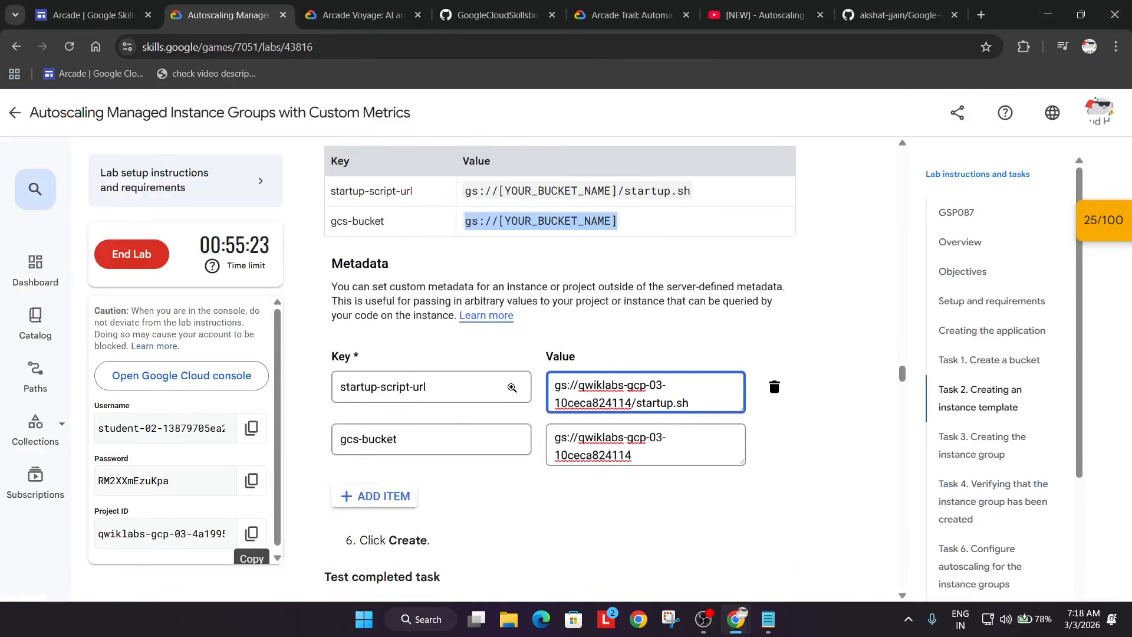
key(alt+Tab)
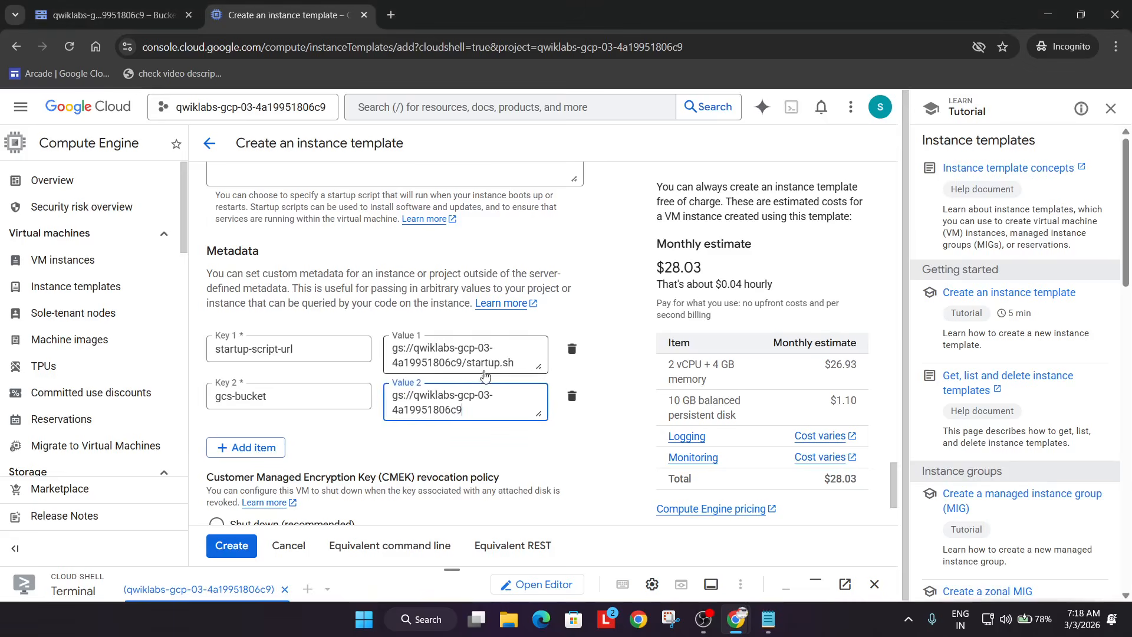
click(230, 547)
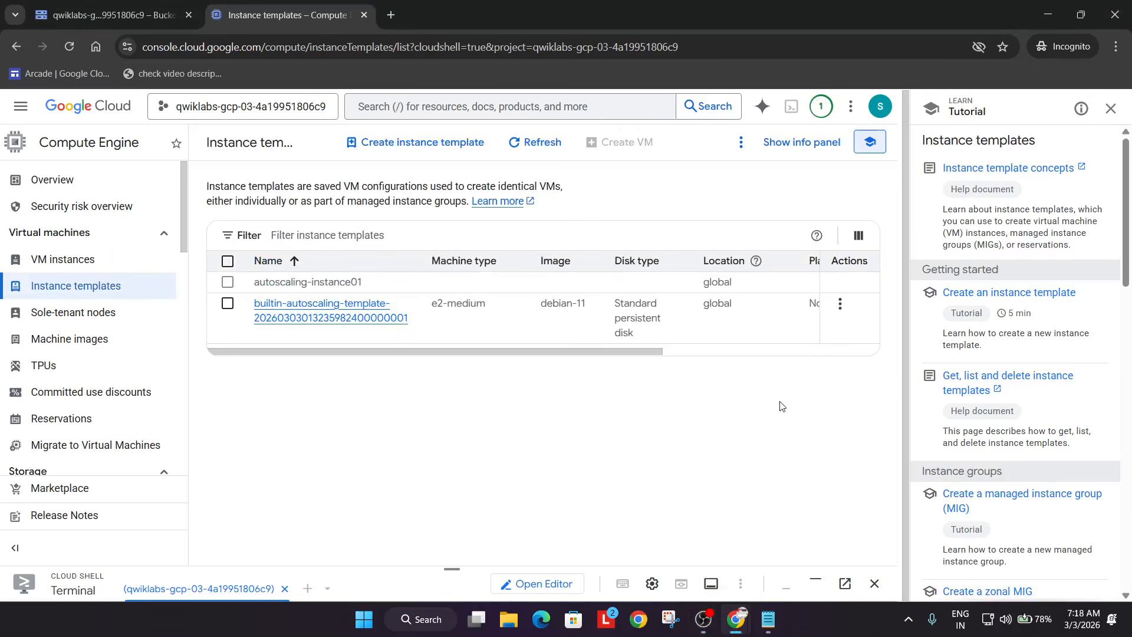
- Return to the lab instructions and check the progress of the "Create an instance template" task
click(707, 620)
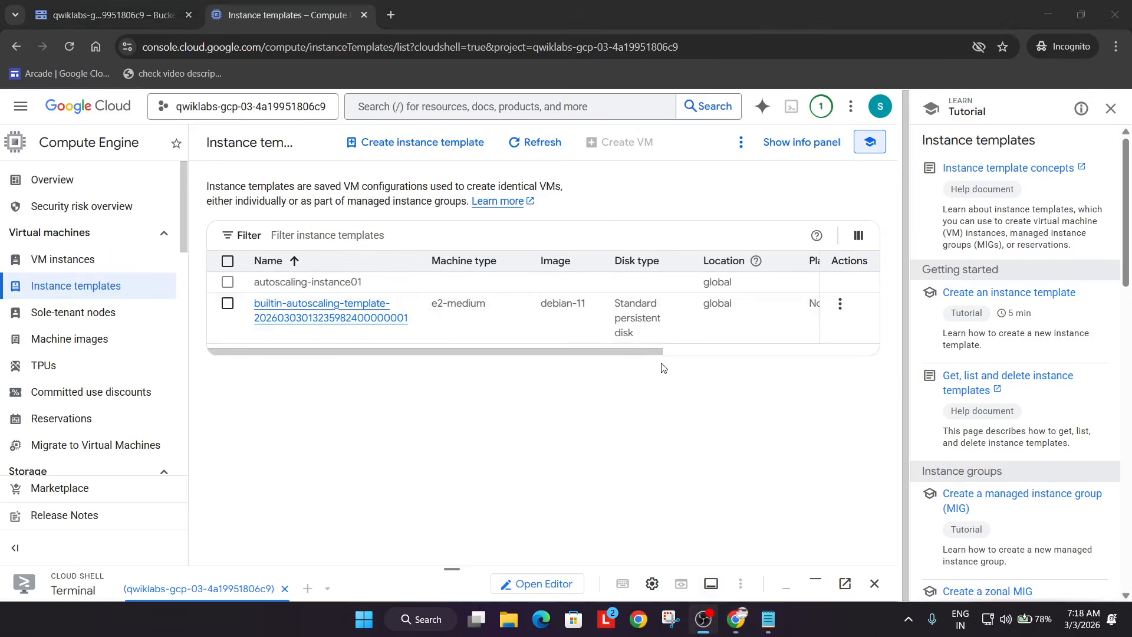
click(607, 385)
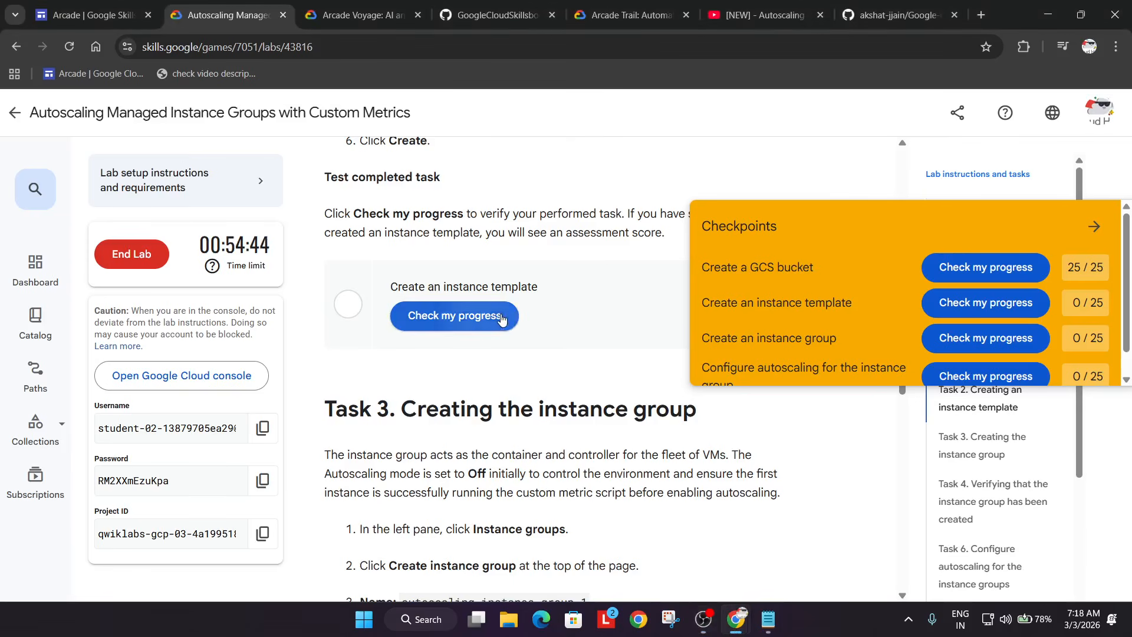
click(501, 320)
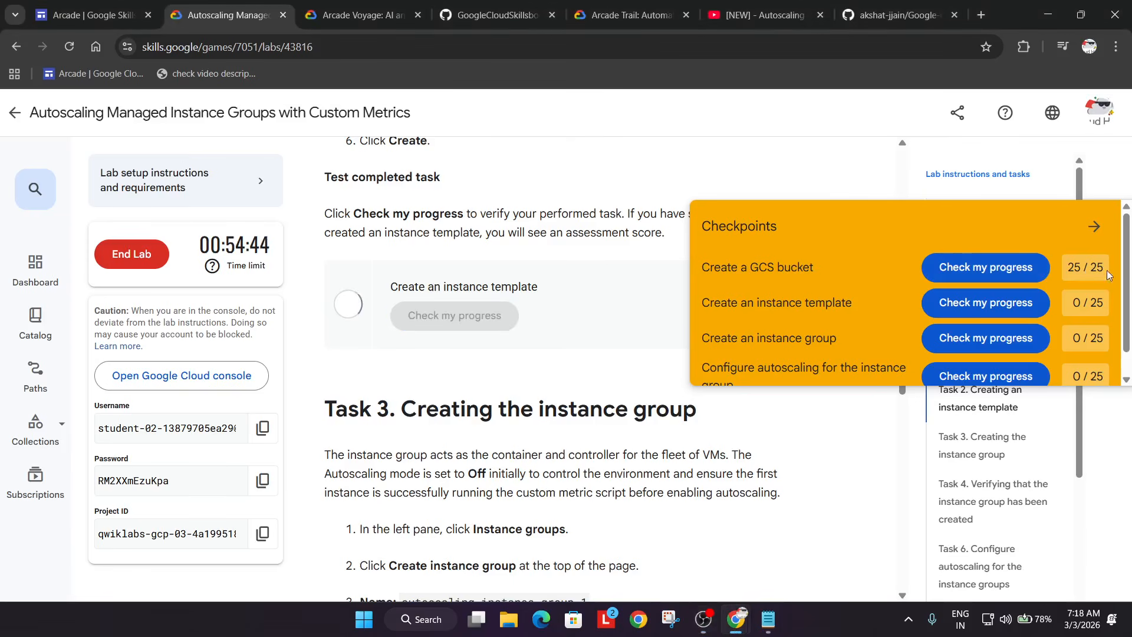
- Return to the Google Cloud console, open Compute Engine's instance groups page and start creating a new instance group
click(1111, 236)
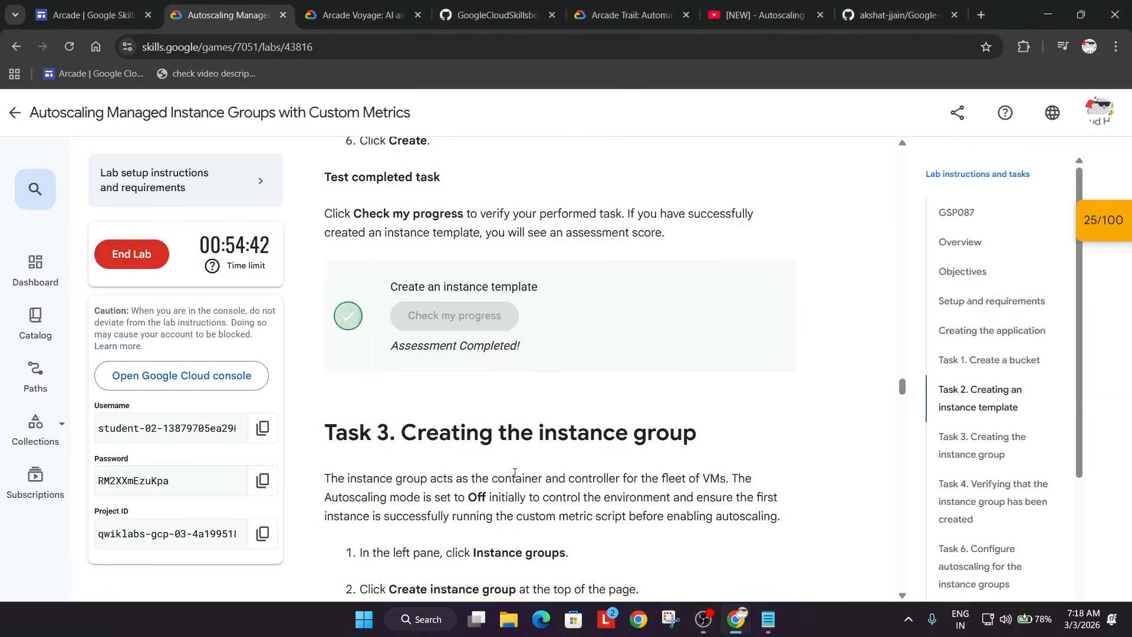
scroll(515, 469, down, 2)
key(alt+Tab)
key(alt+Tab)
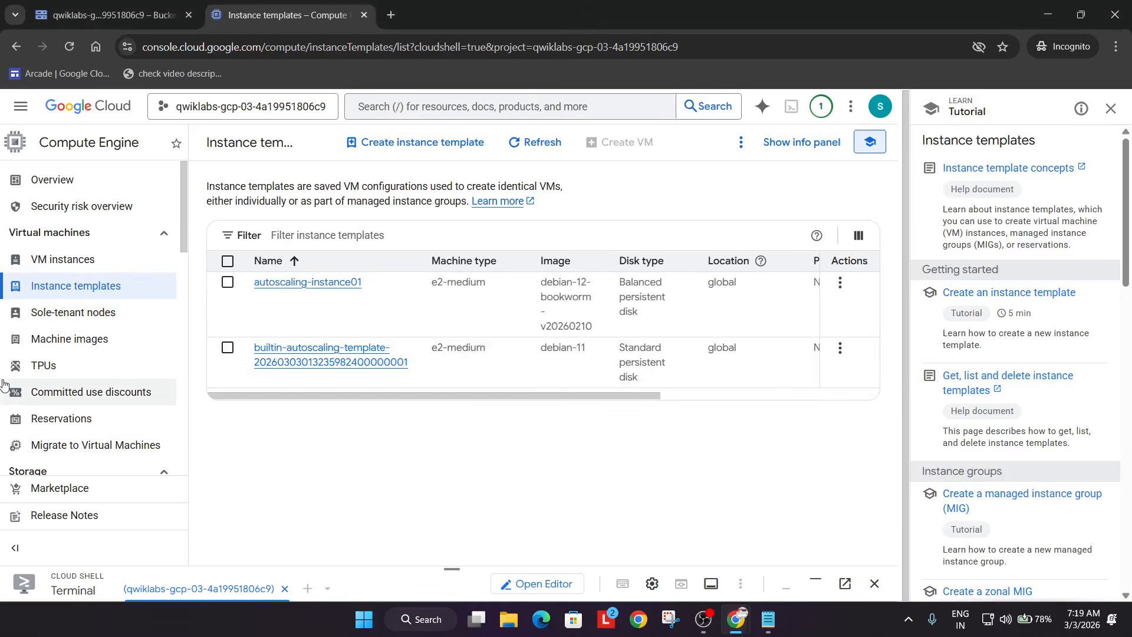
scroll(80, 401, down, 3)
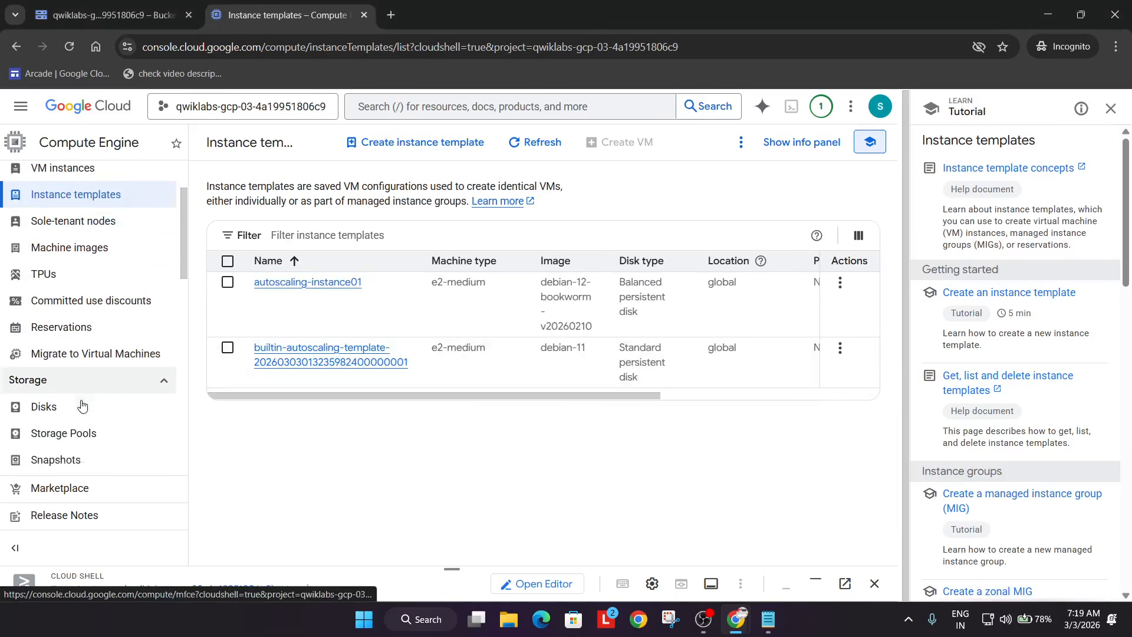
scroll(82, 414, down, 4)
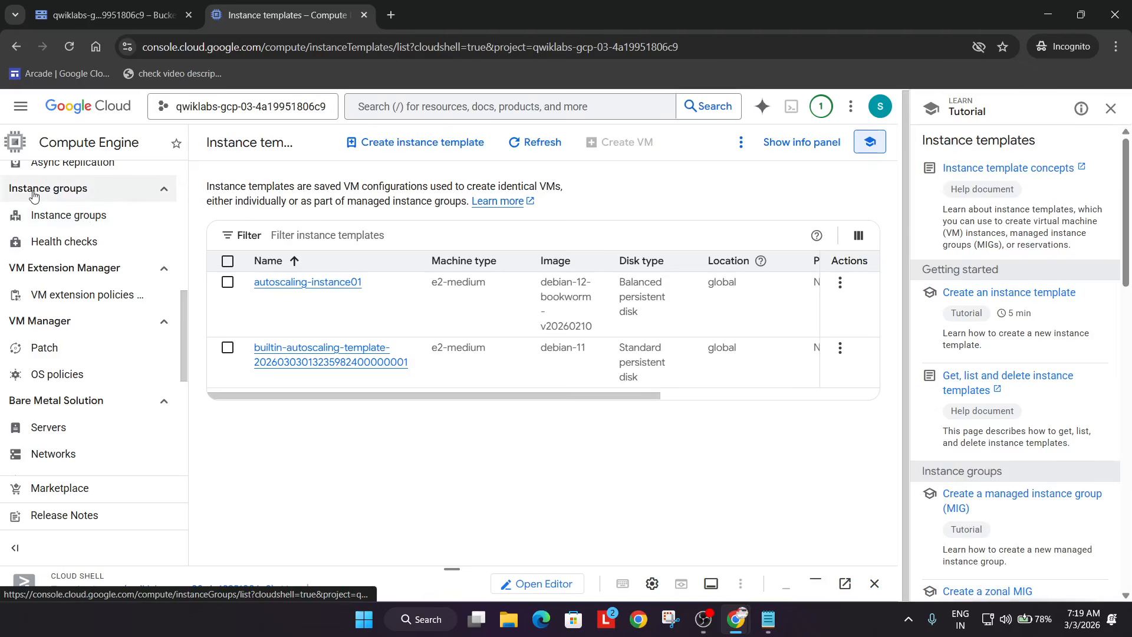
click(49, 216)
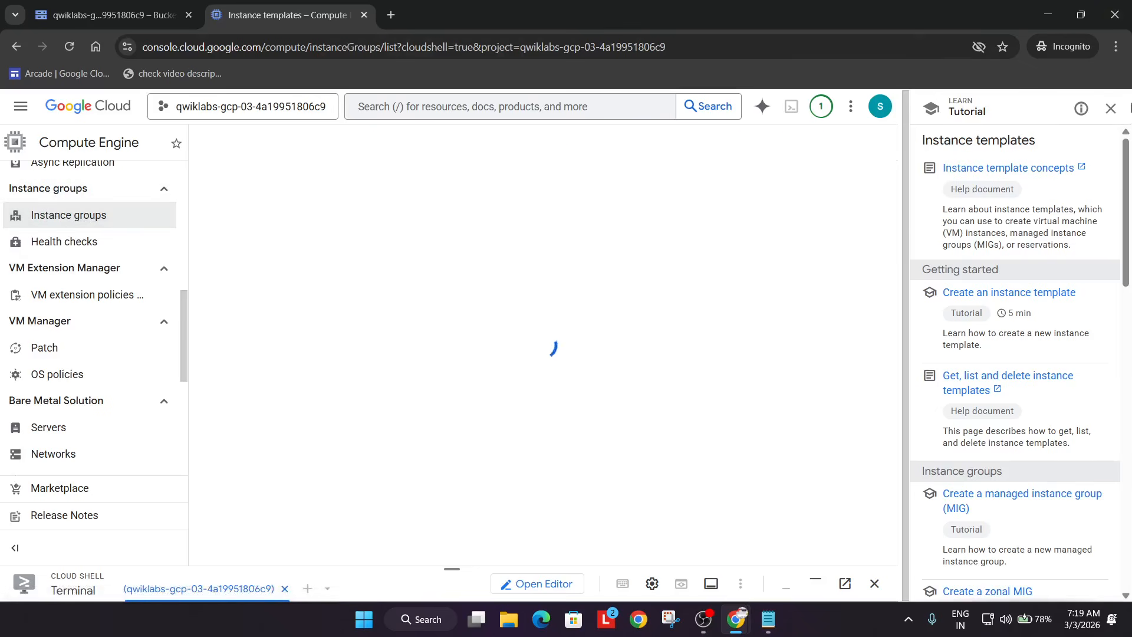
click(1110, 110)
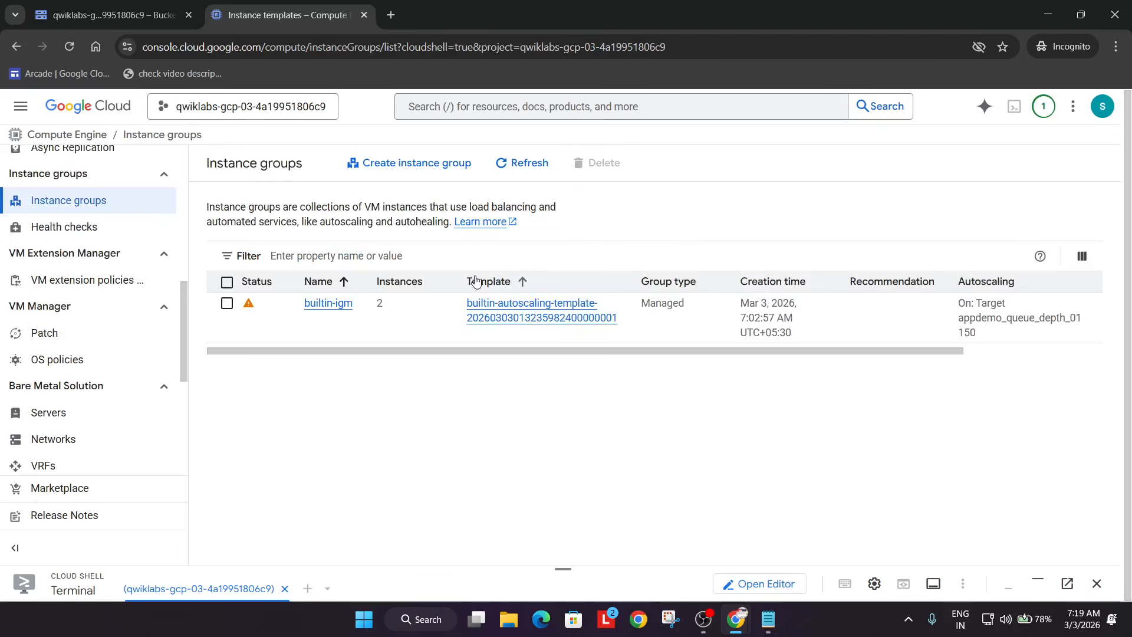
click(432, 170)
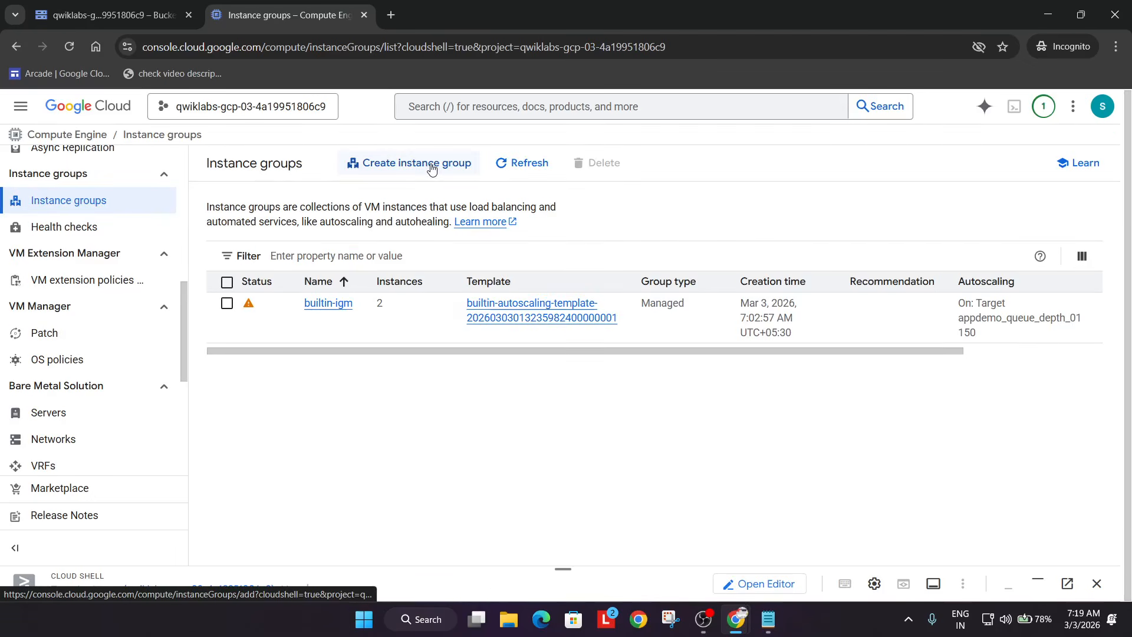
- Copy autoscaling-instance-group-1 from the lab's Task 3 instructions and use it as the new instance group's name
key(alt+Tab)
scroll(404, 348, down, 2)
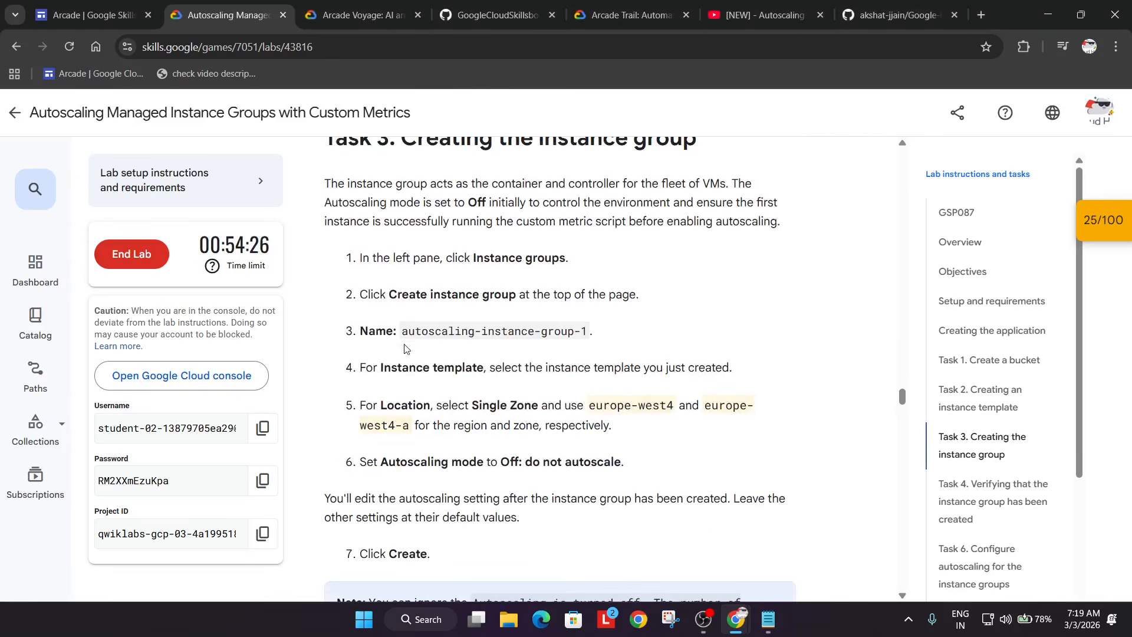
drag(401, 331, 584, 334)
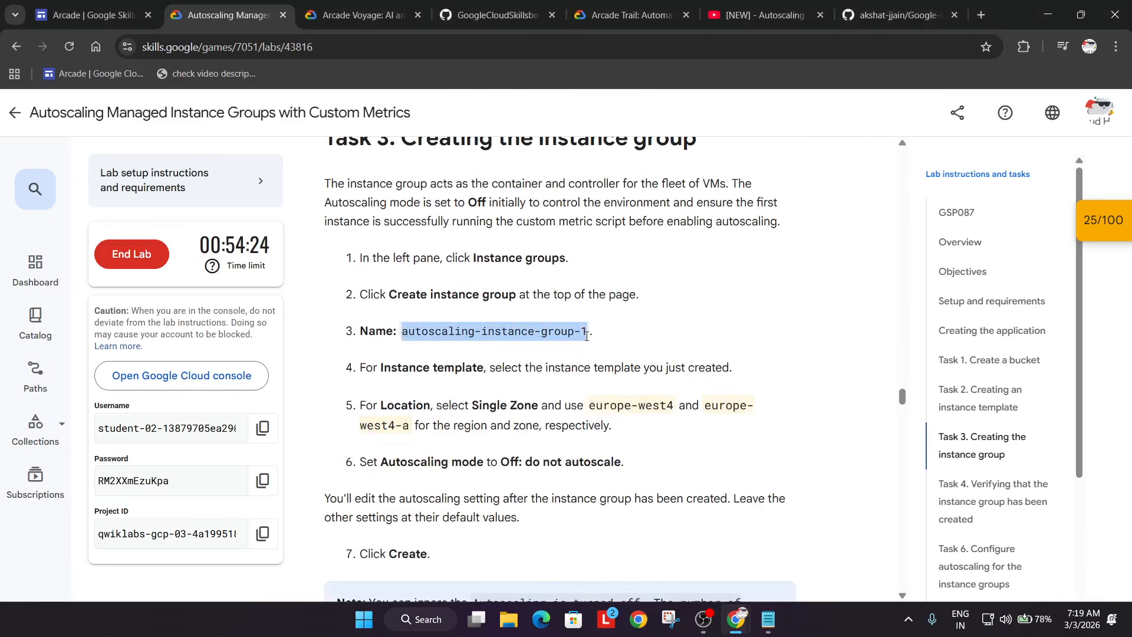
key(alt+Tab)
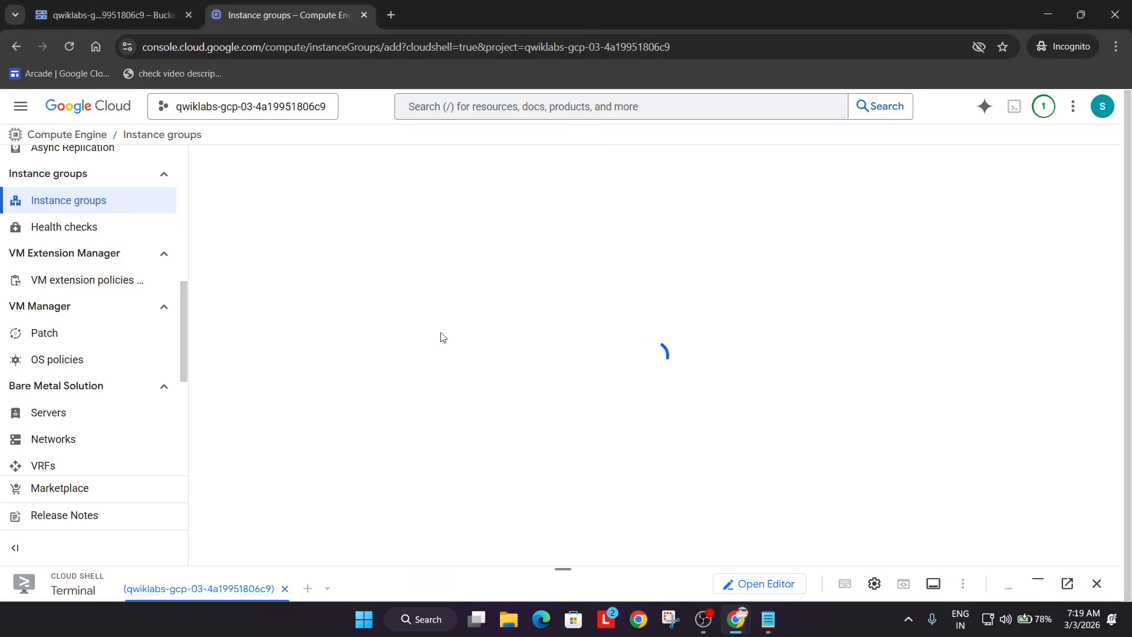
click(443, 257)
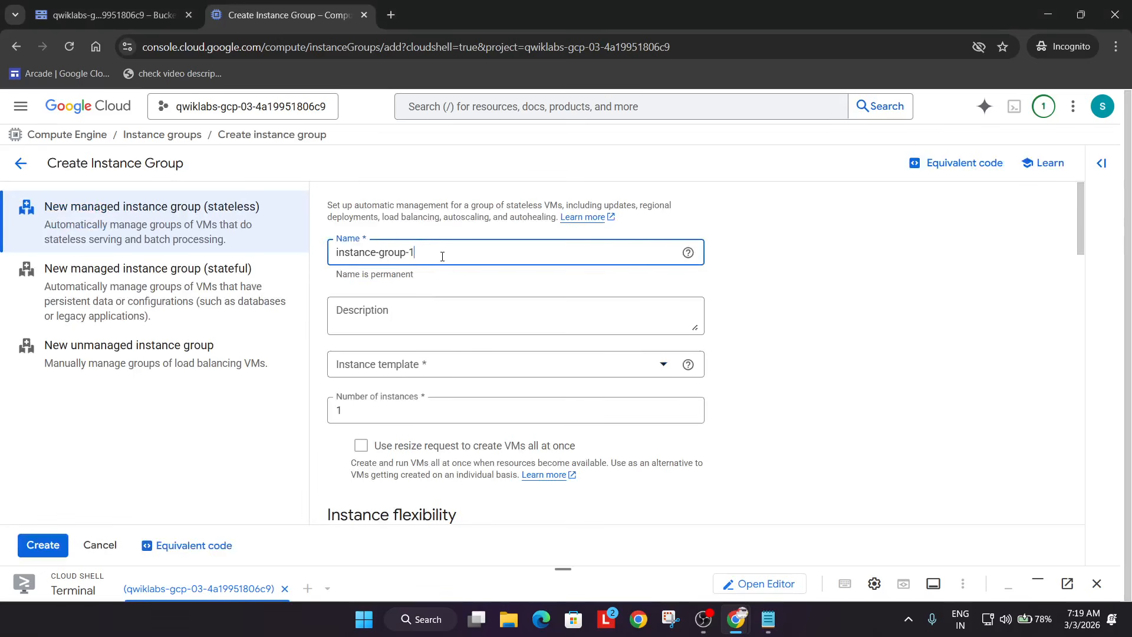
key(ctrl+v)
double_click(442, 257)
key(ctrl+v)
key(ctrl+a)
key(ctrl+v)
- Select autoscaling-instance01 as the instance group's template, following the lab instructions
click(445, 371)
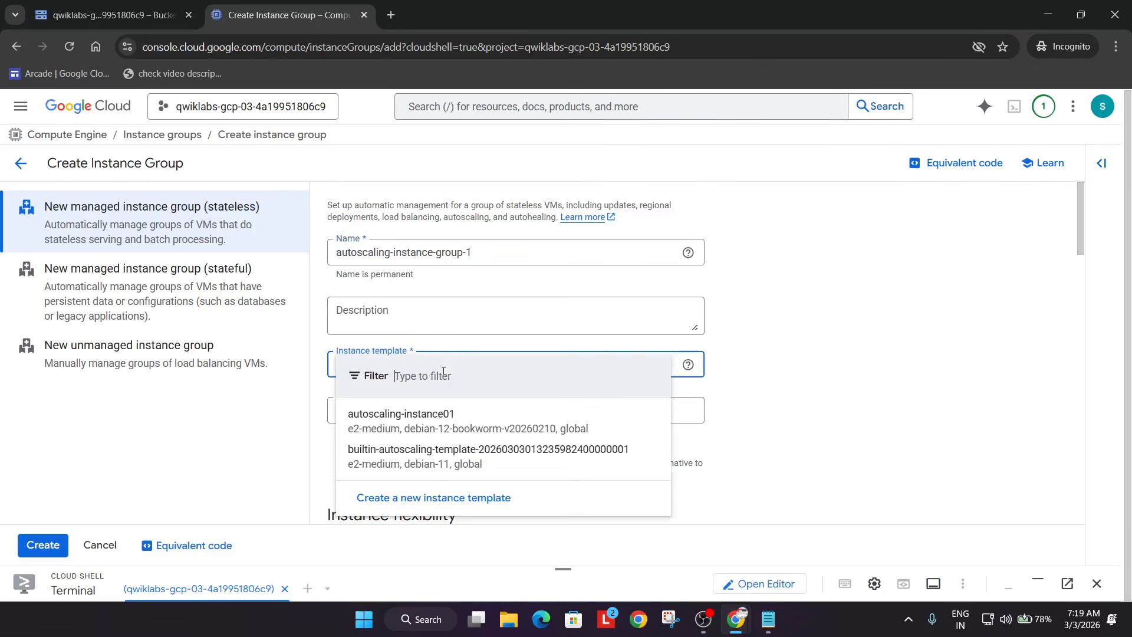
key(alt+Tab)
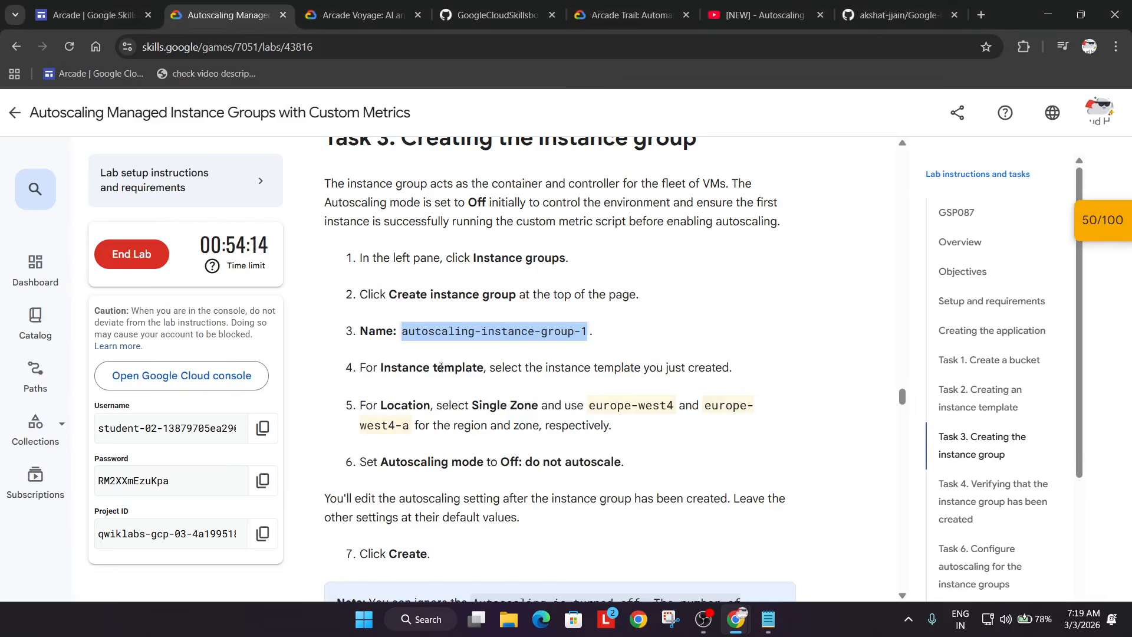
key(alt+Tab)
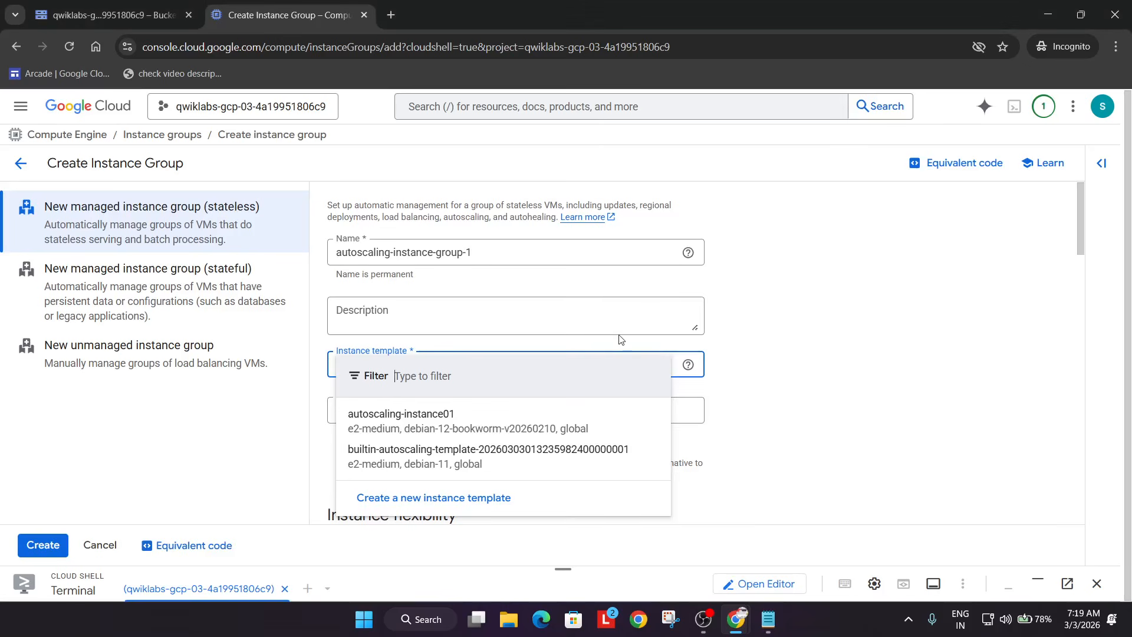
click(416, 421)
- Set the instance group's location to a single zone, with region europe-west4 and zone europe-west4-a as the lab specifies
scroll(427, 414, down, 3)
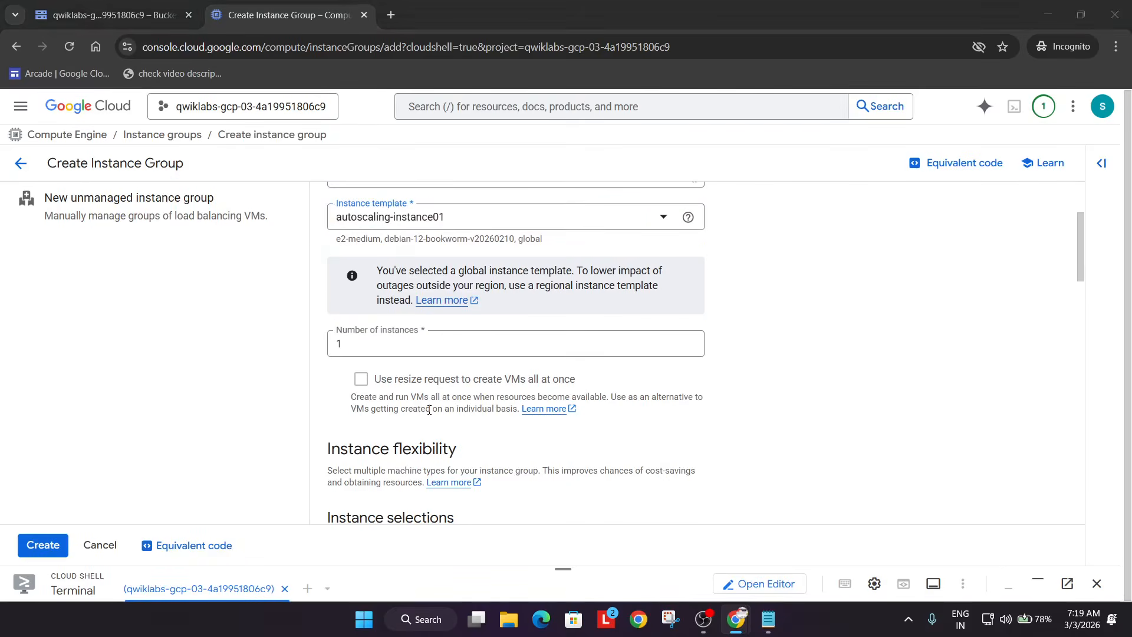
key(alt+Tab)
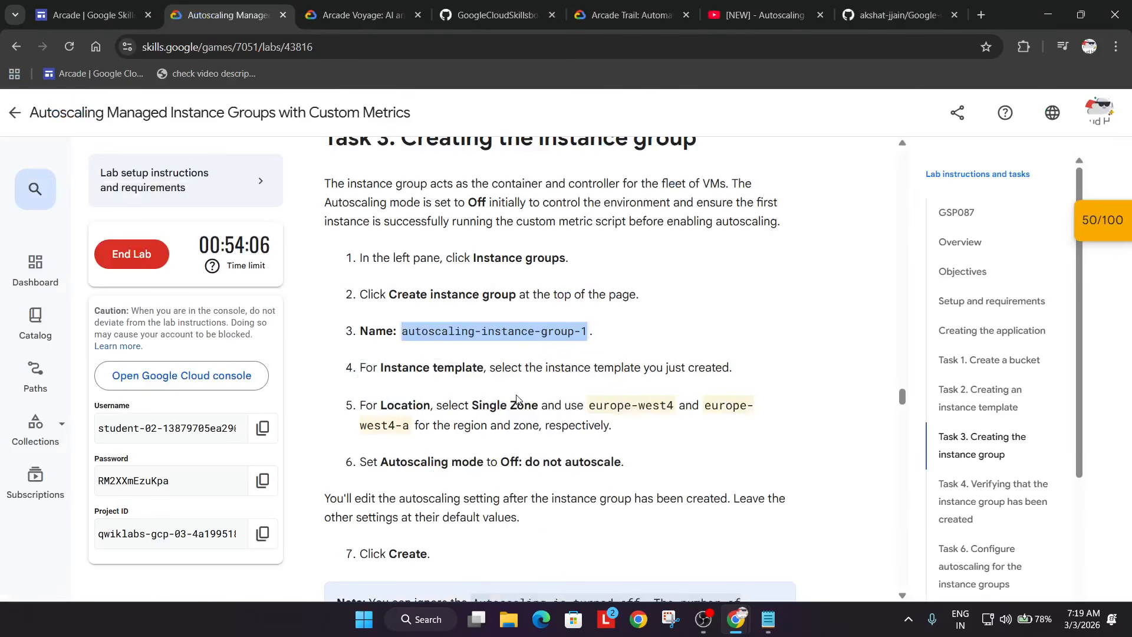
key(alt+Tab)
scroll(507, 396, down, 7)
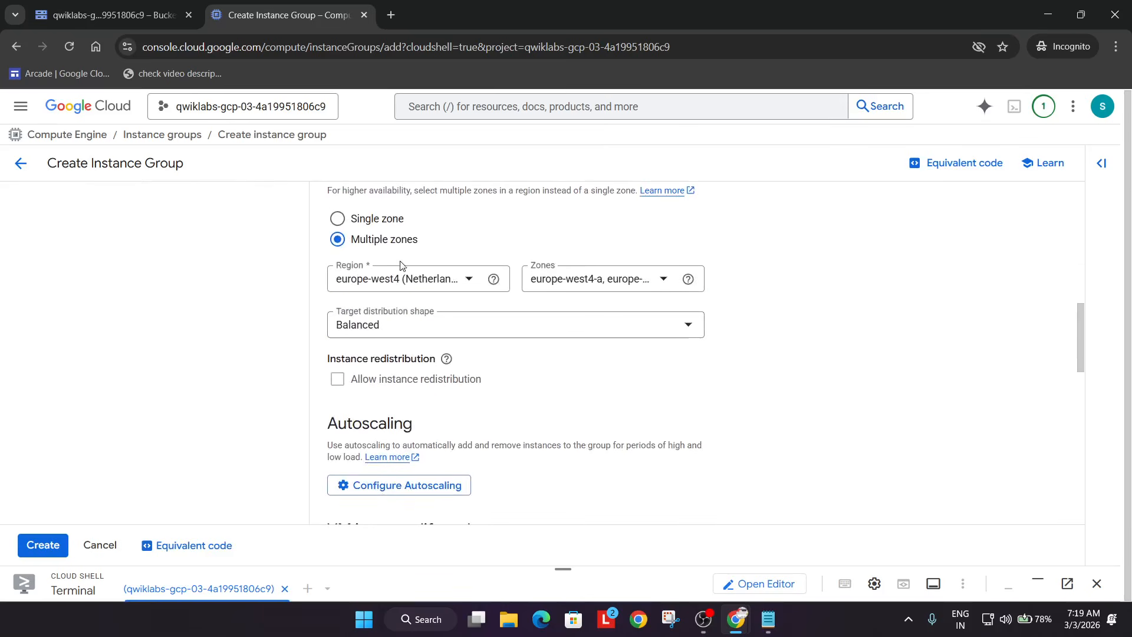
click(375, 219)
click(437, 278)
click(431, 313)
click(554, 279)
key(alt+Tab)
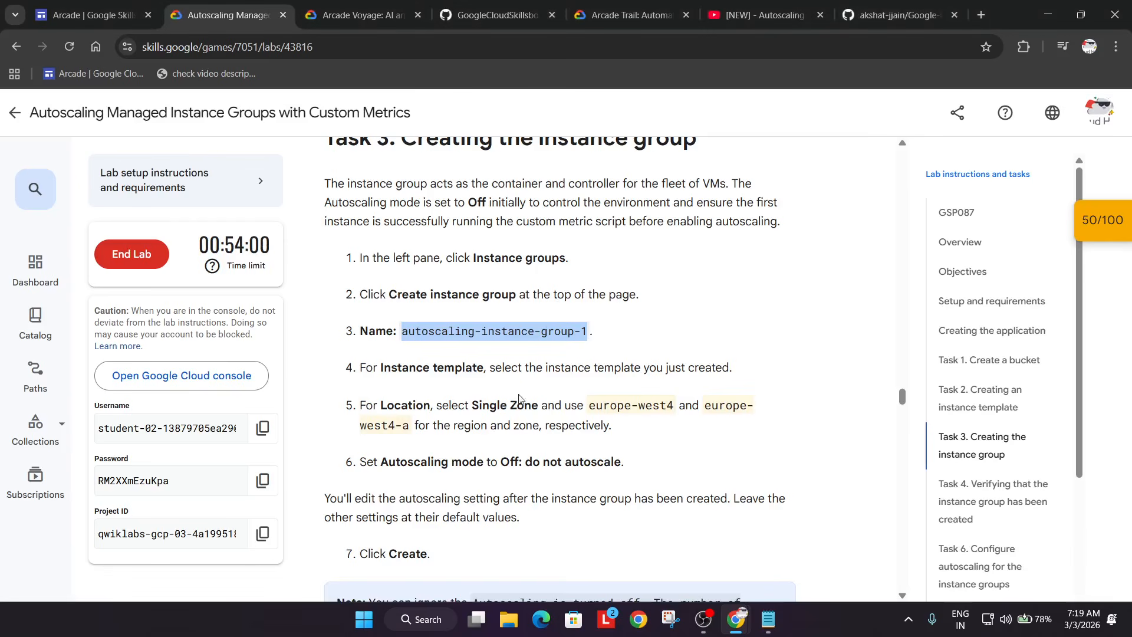
key(alt+Tab)
click(584, 286)
- Check the lab's autoscaling instruction and set the instance group's autoscaling mode to "Off: do not autoscale"
key(alt+Tab)
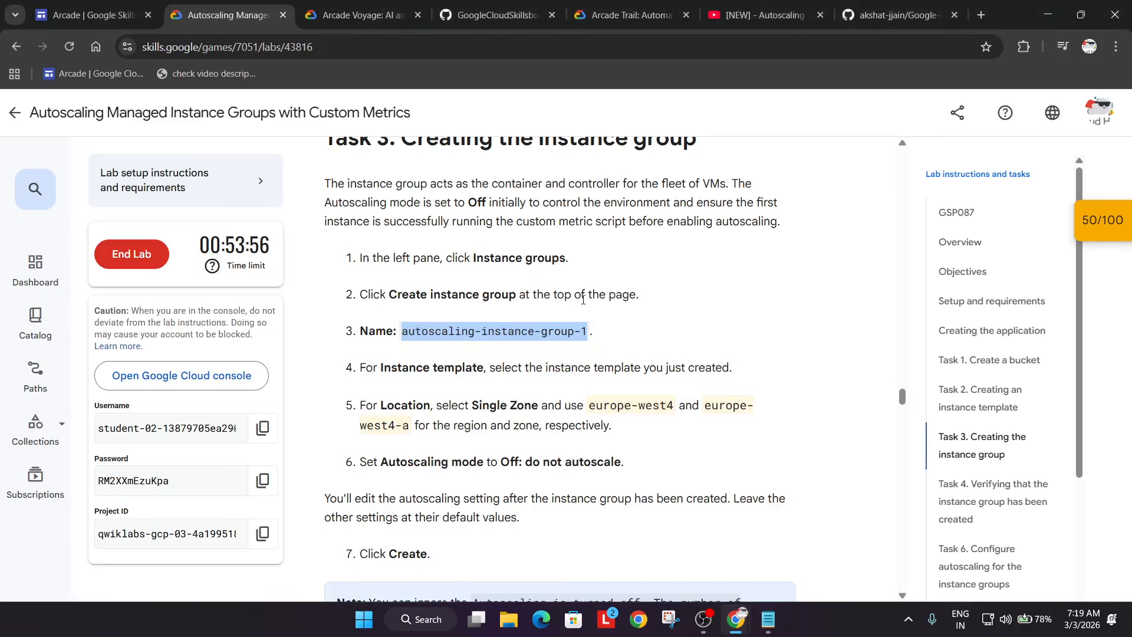
scroll(481, 417, down, 2)
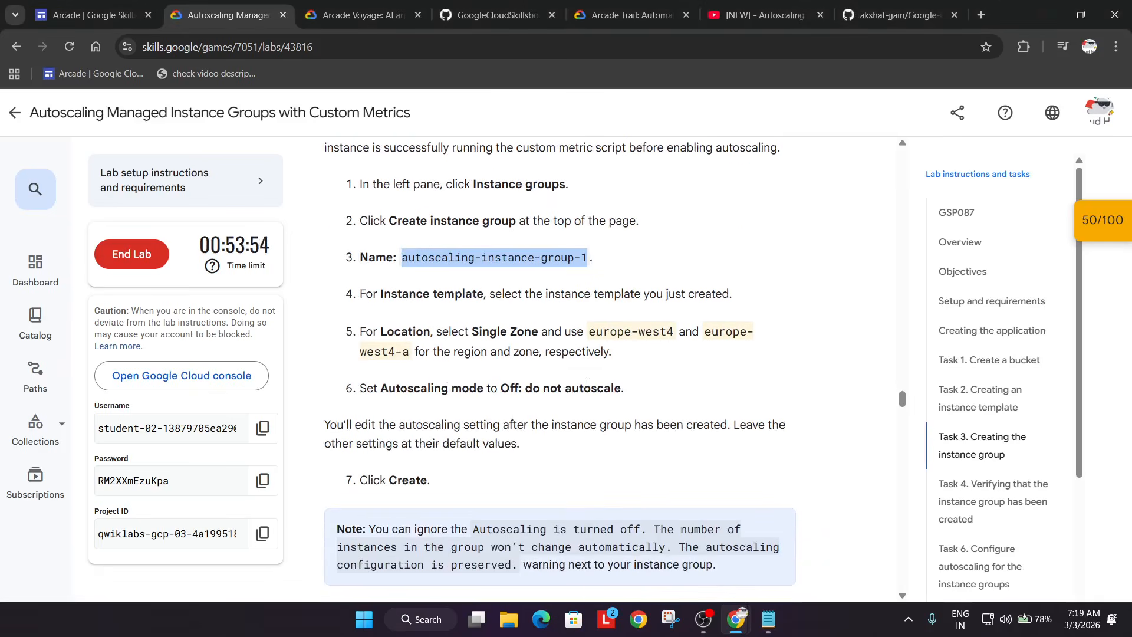
key(alt+Tab)
scroll(454, 405, down, 3)
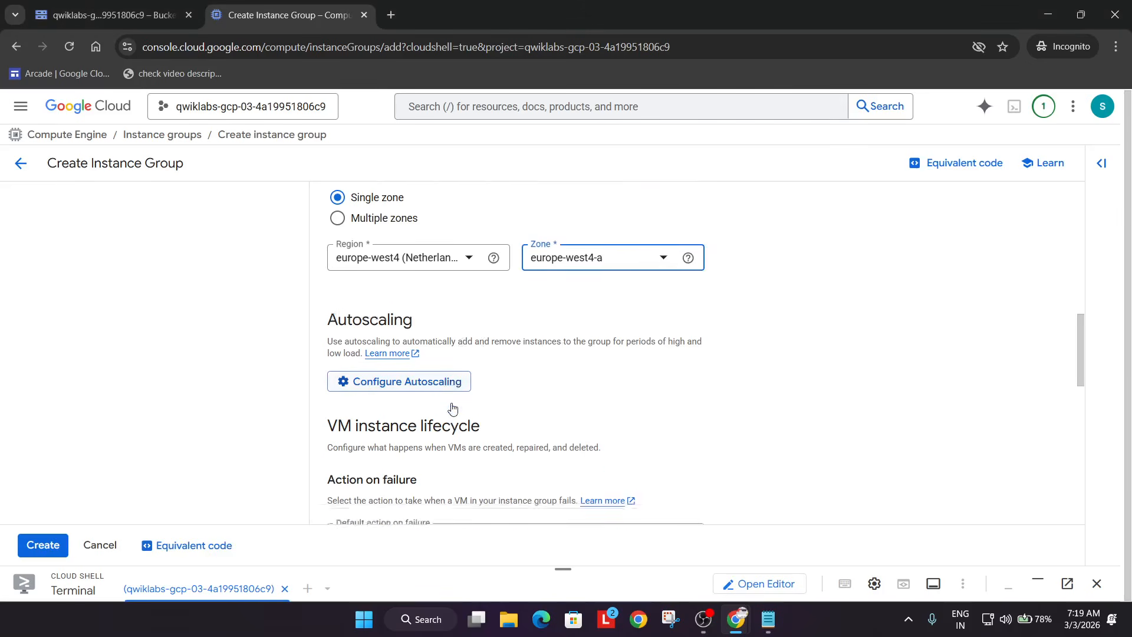
scroll(449, 399, up, 2)
click(450, 329)
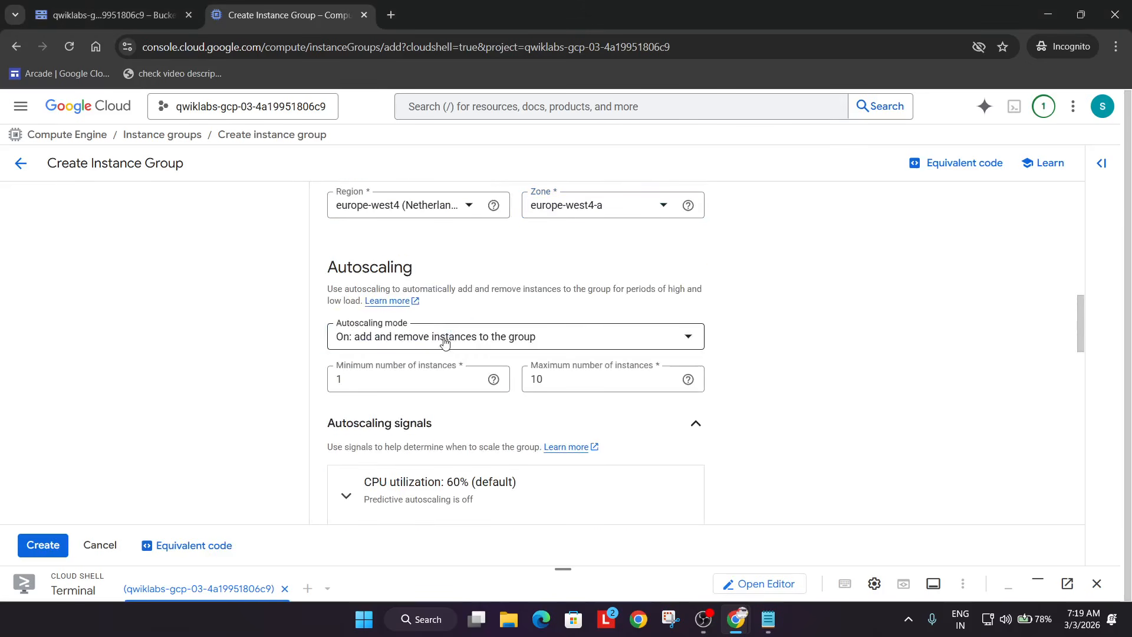
click(445, 341)
click(429, 394)
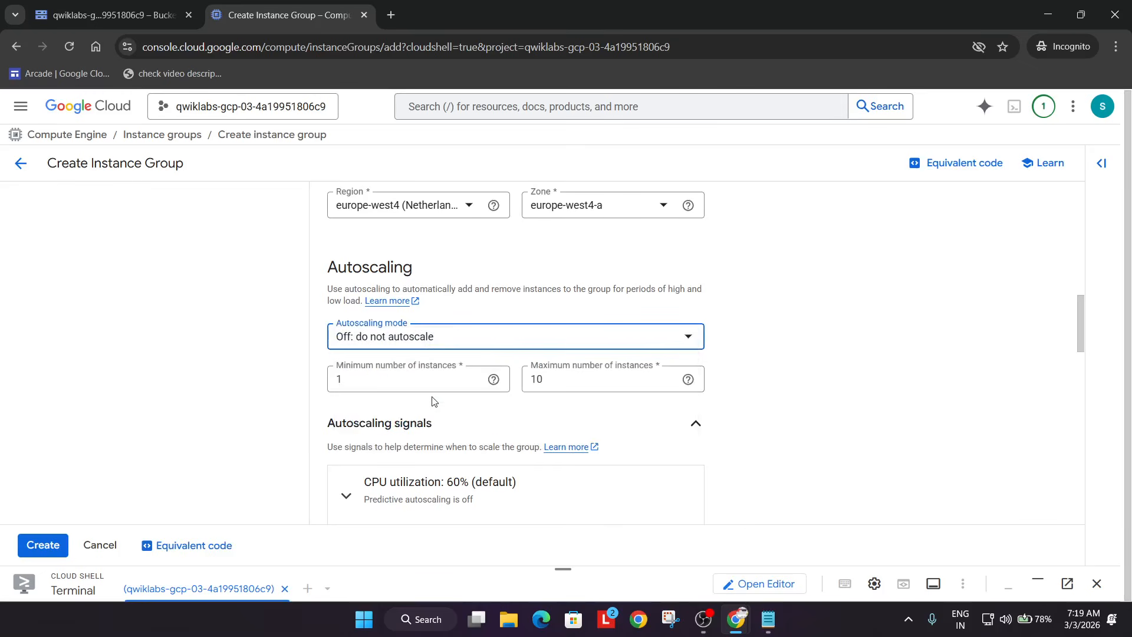
- Review the remaining default settings against the lab instructions and create the instance group
scroll(513, 415, down, 5)
scroll(663, 452, down, 6)
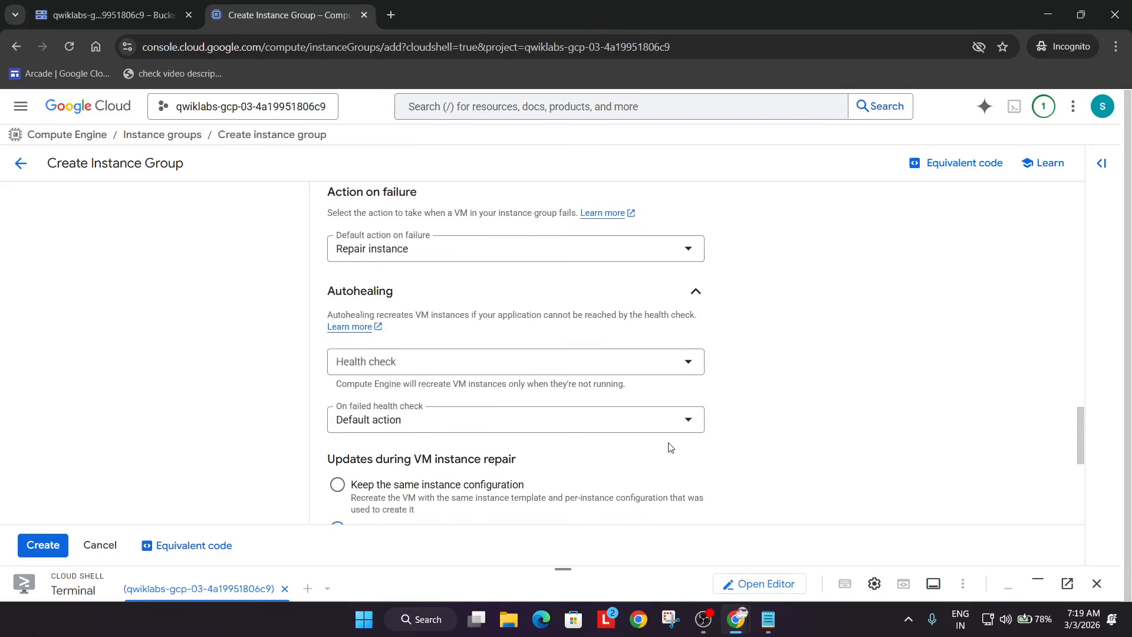
key(alt+Tab)
key(alt+Tab)
scroll(360, 518, down, 6)
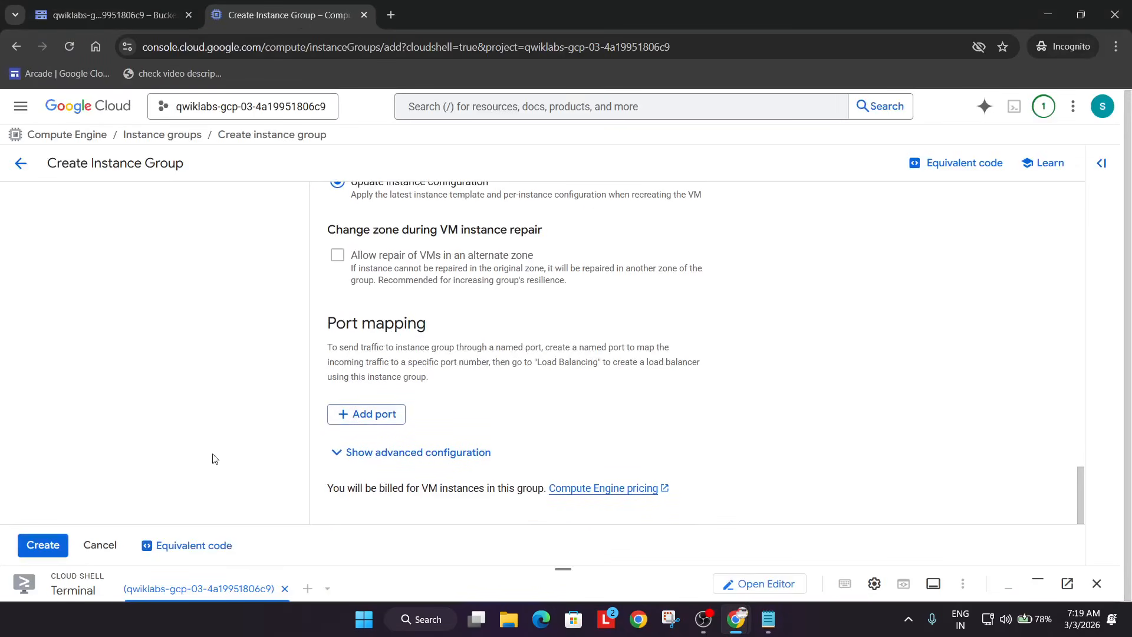
click(39, 545)
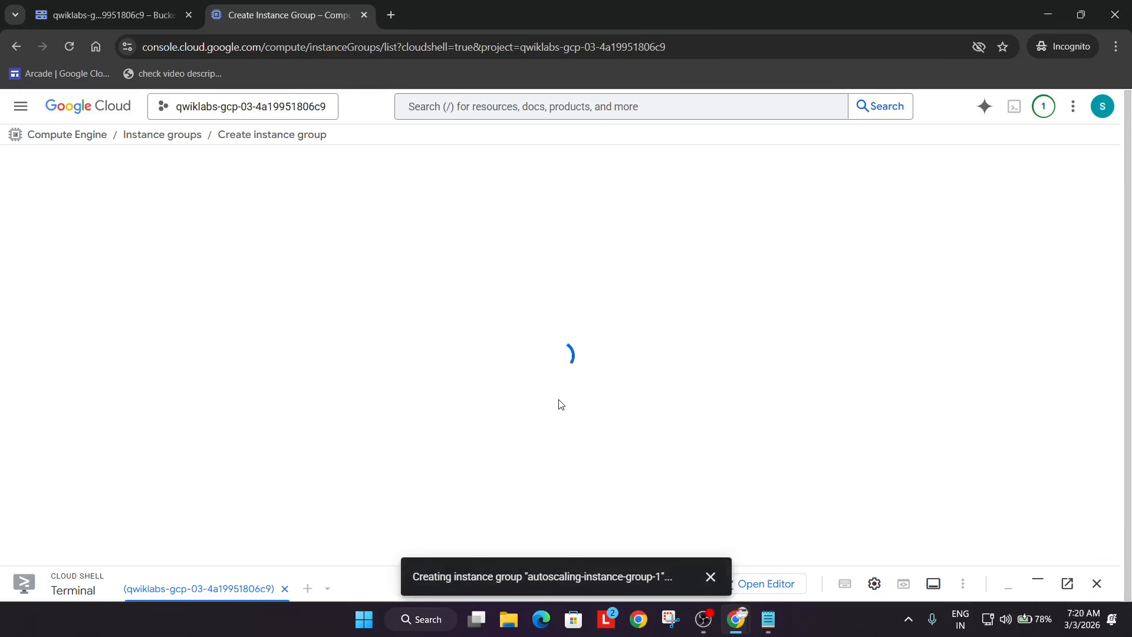
- Return to the lab instructions and check the progress of the "Create an instance group" task
key(alt+Tab)
scroll(481, 398, down, 2)
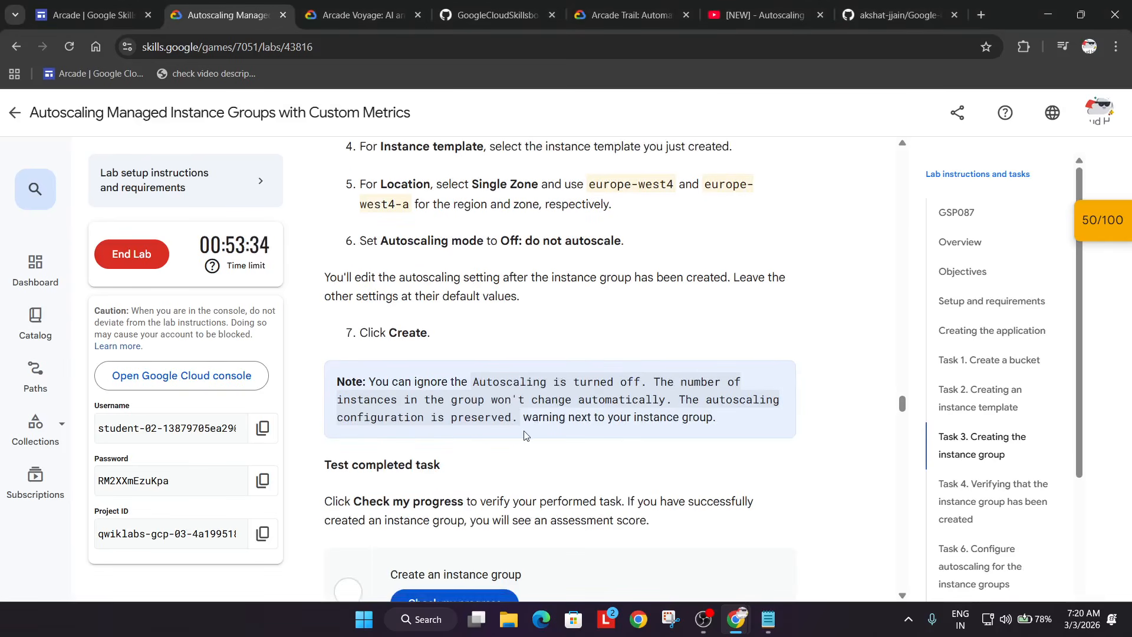
key(alt+Tab)
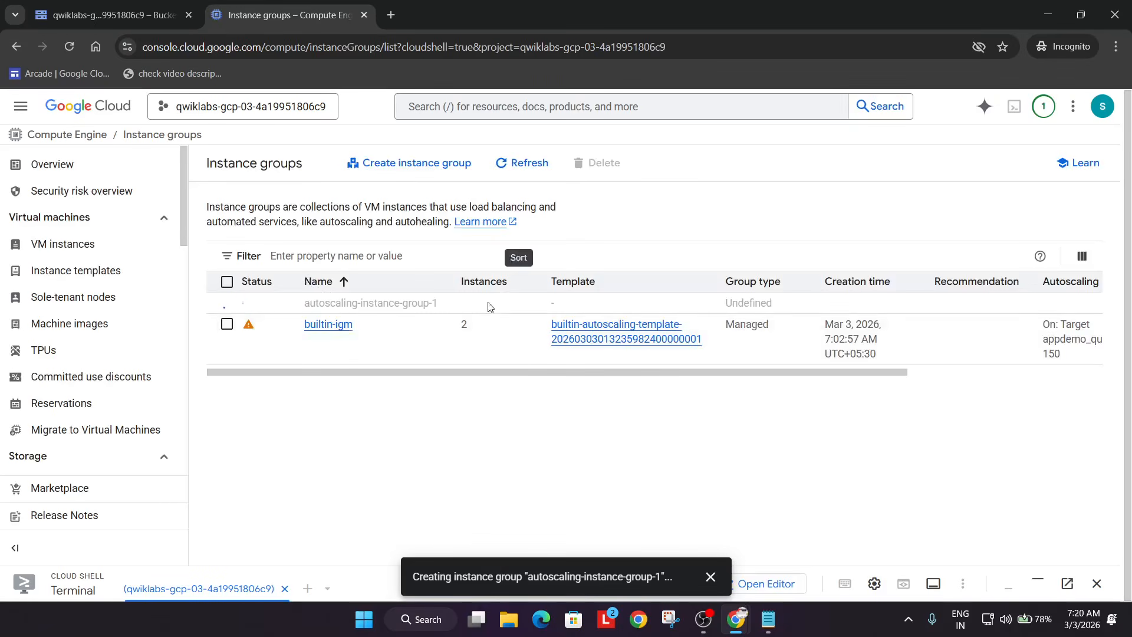
key(alt+Tab)
scroll(483, 386, down, 3)
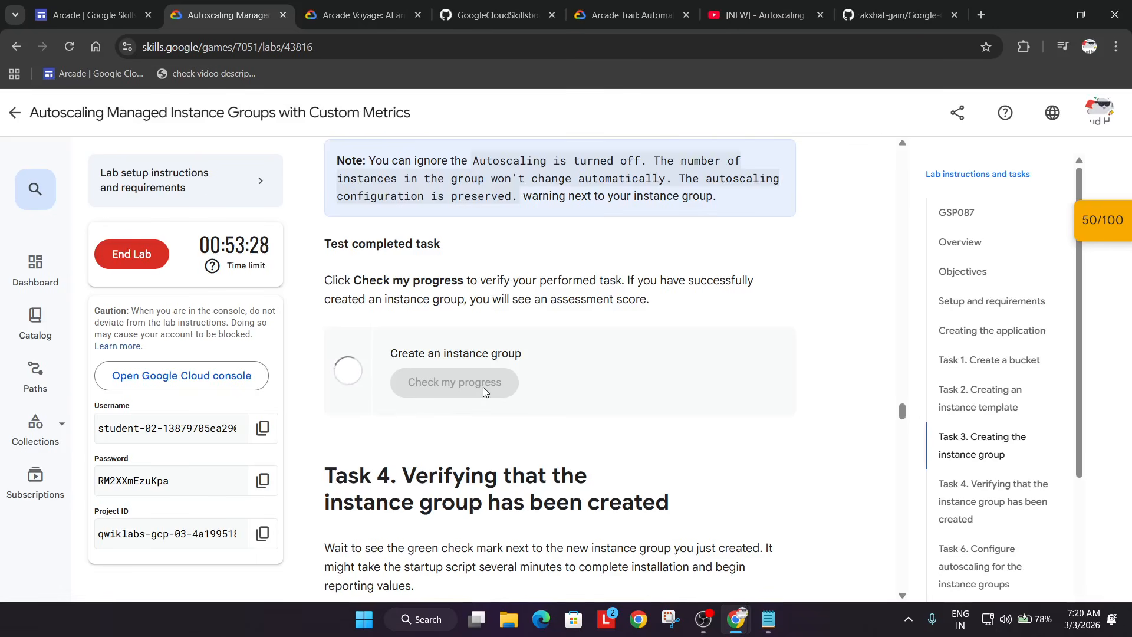
scroll(483, 386, down, 10)
scroll(482, 387, down, 15)
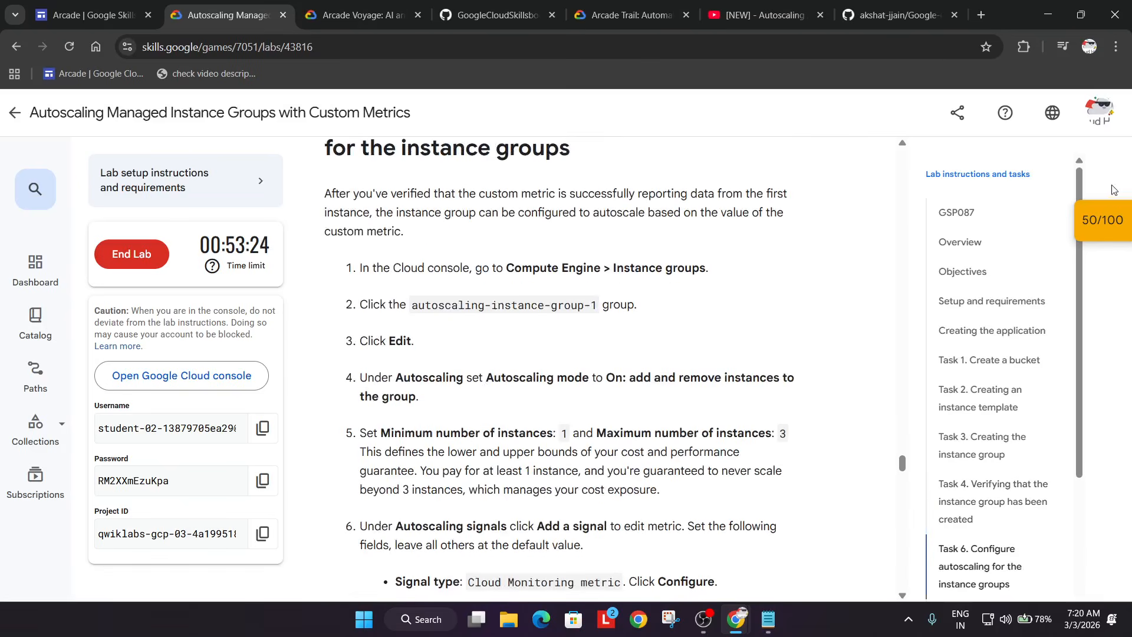
click(1101, 220)
click(1030, 307)
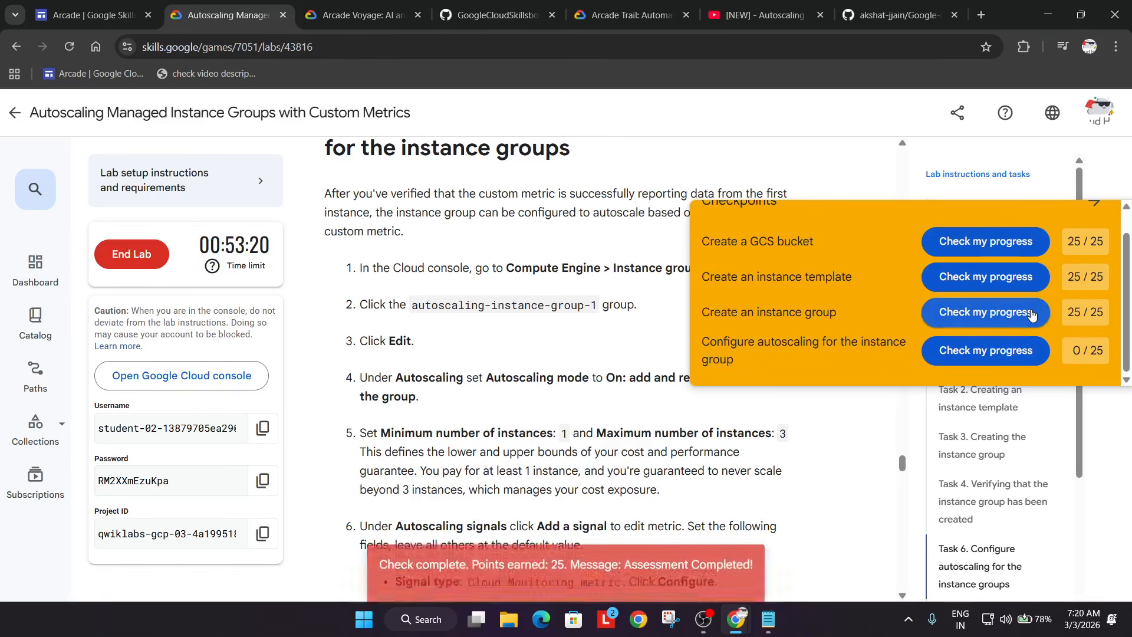
scroll(1042, 304, up, 1)
click(1095, 229)
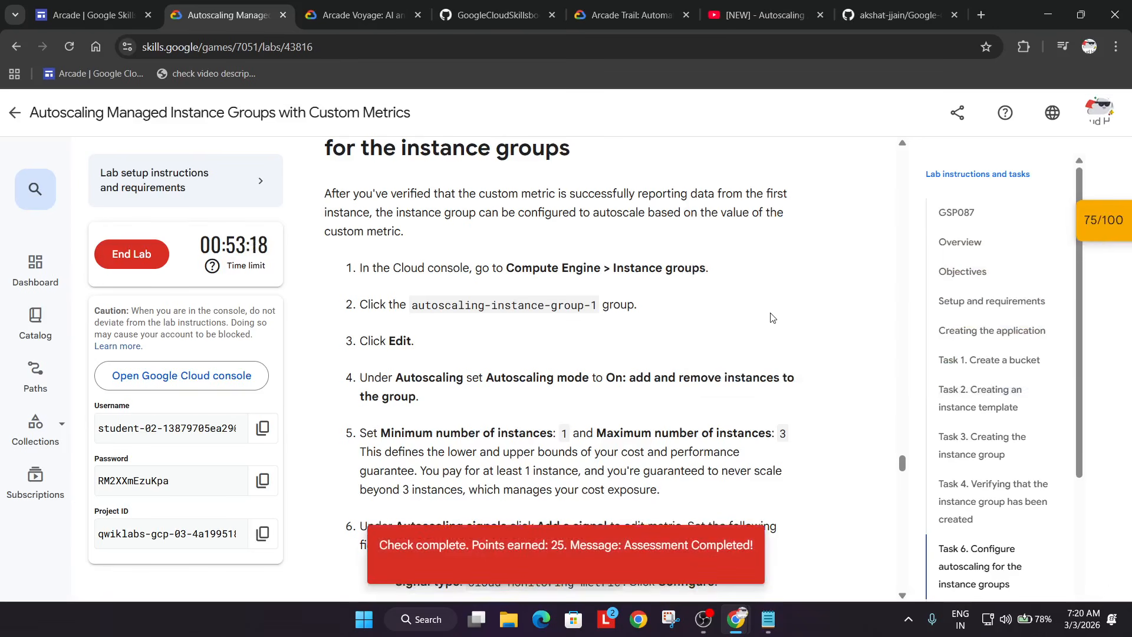
- Look through the lab instructions around Task 6, "Configure autoscaling for the instance groups"
scroll(771, 315, up, 7)
scroll(771, 316, down, 8)
scroll(771, 316, down, 12)
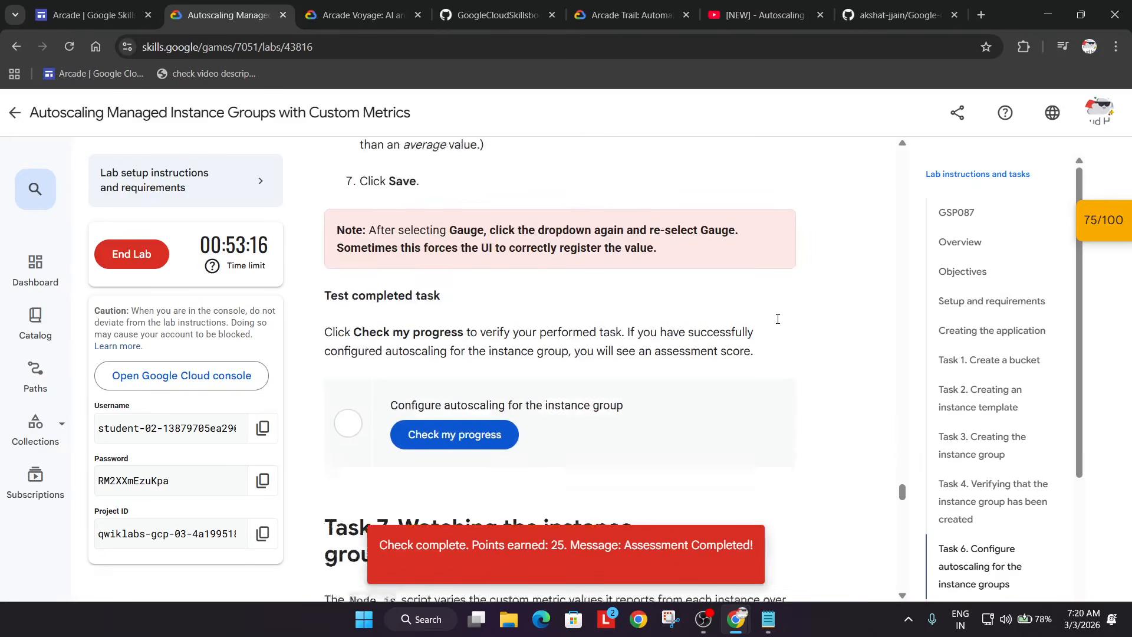
scroll(777, 323, up, 9)
scroll(777, 323, up, 9)
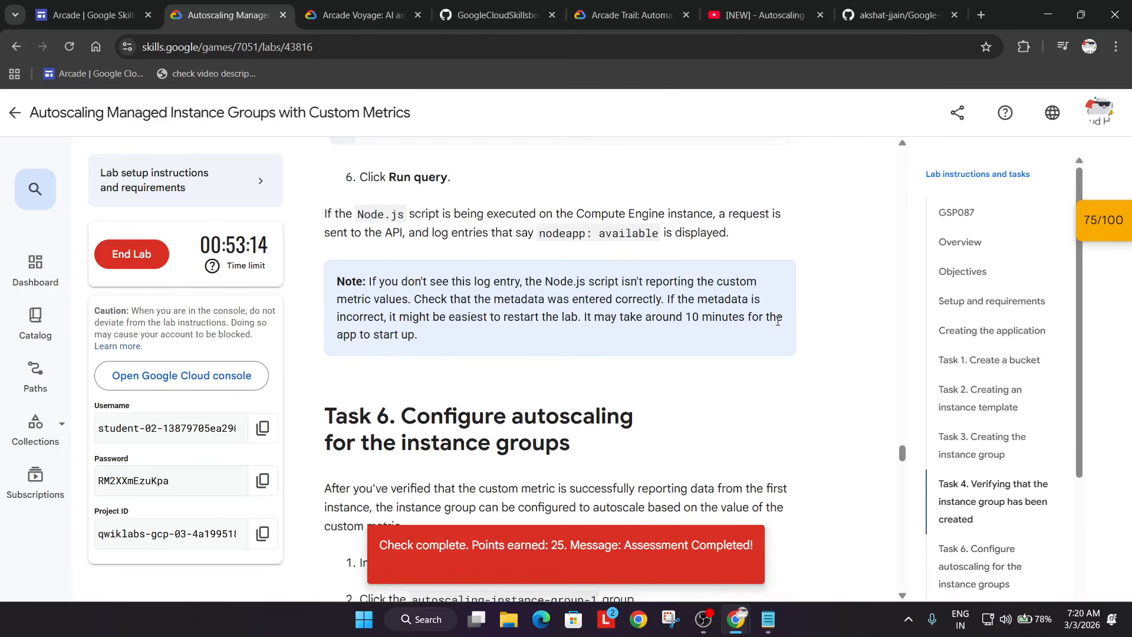
scroll(775, 323, down, 2)
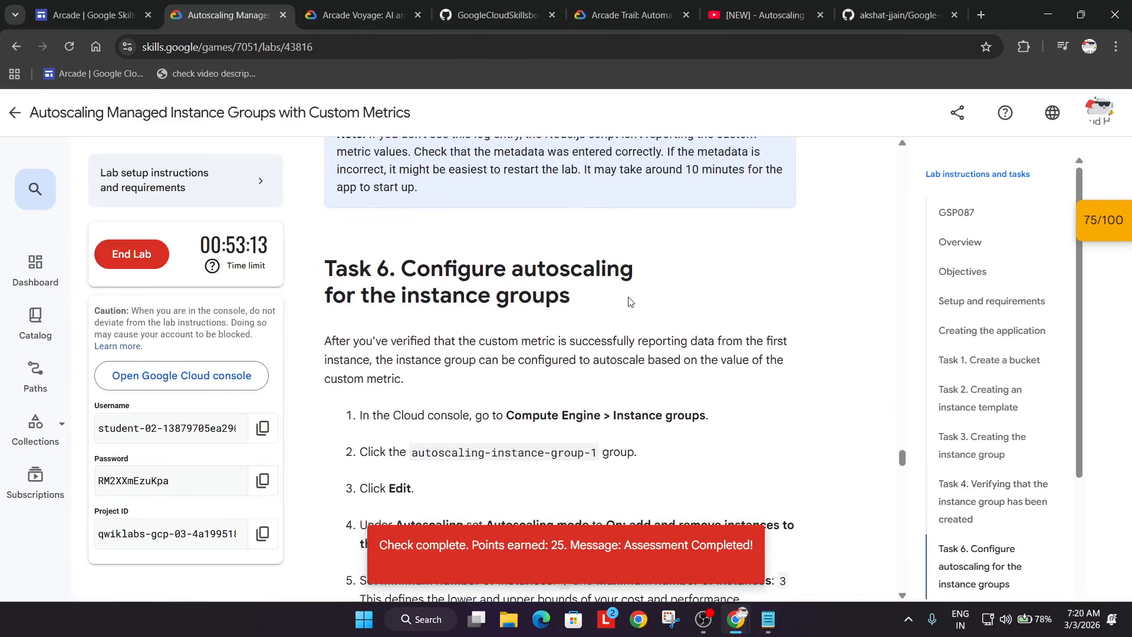
- Return to the Google Cloud console, refresh the instance groups list and open autoscaling-instance-group-1 for editing
scroll(635, 308, down, 2)
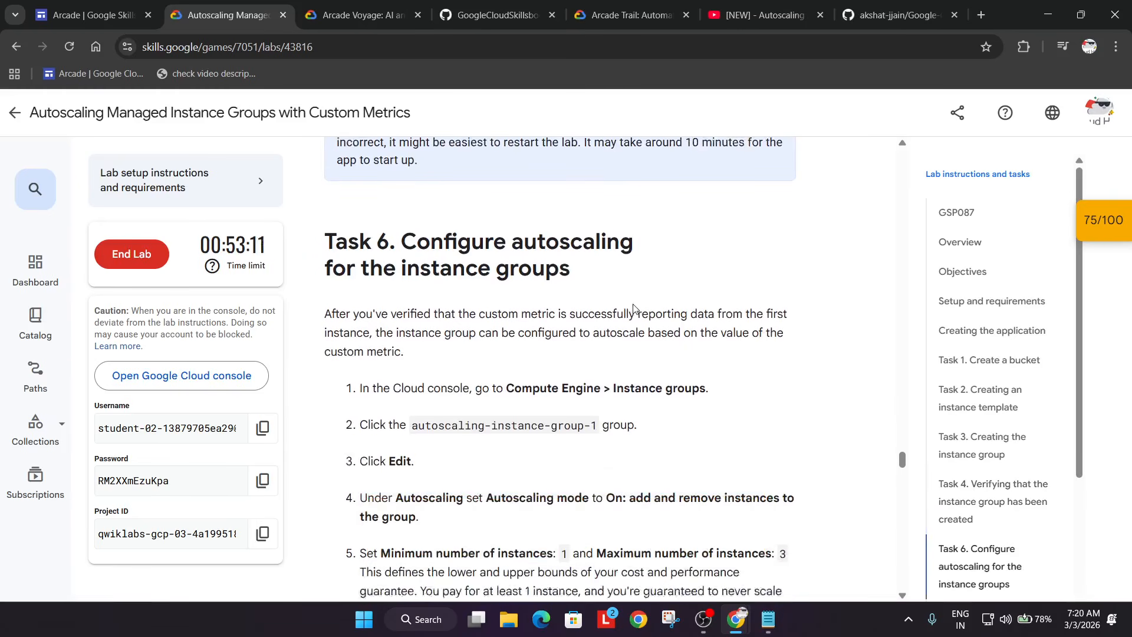
key(alt+Tab)
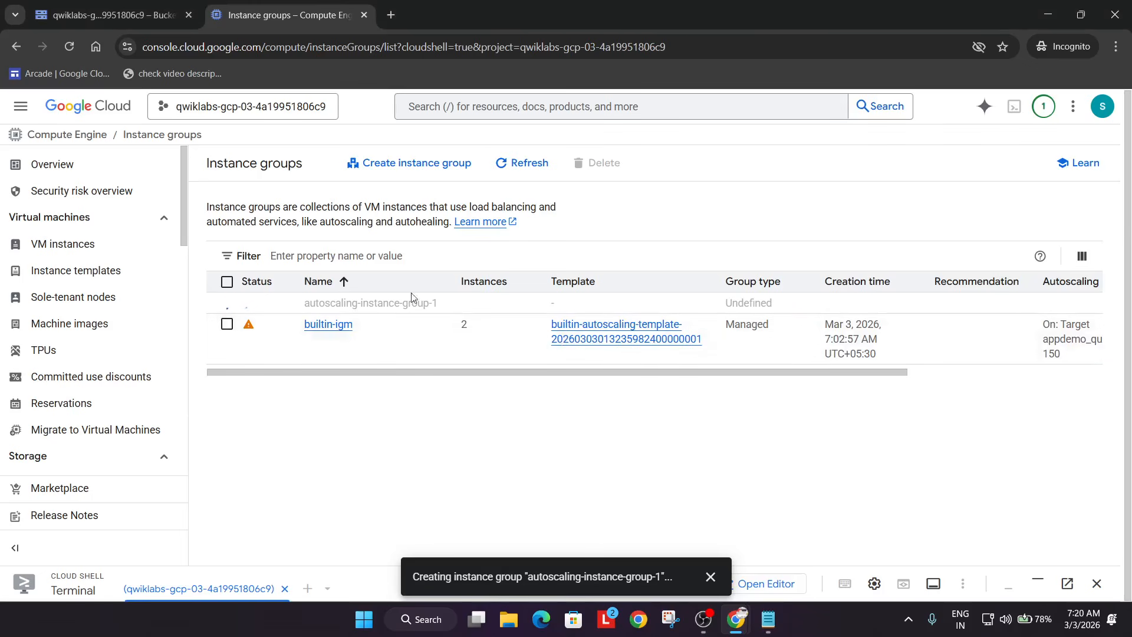
click(519, 164)
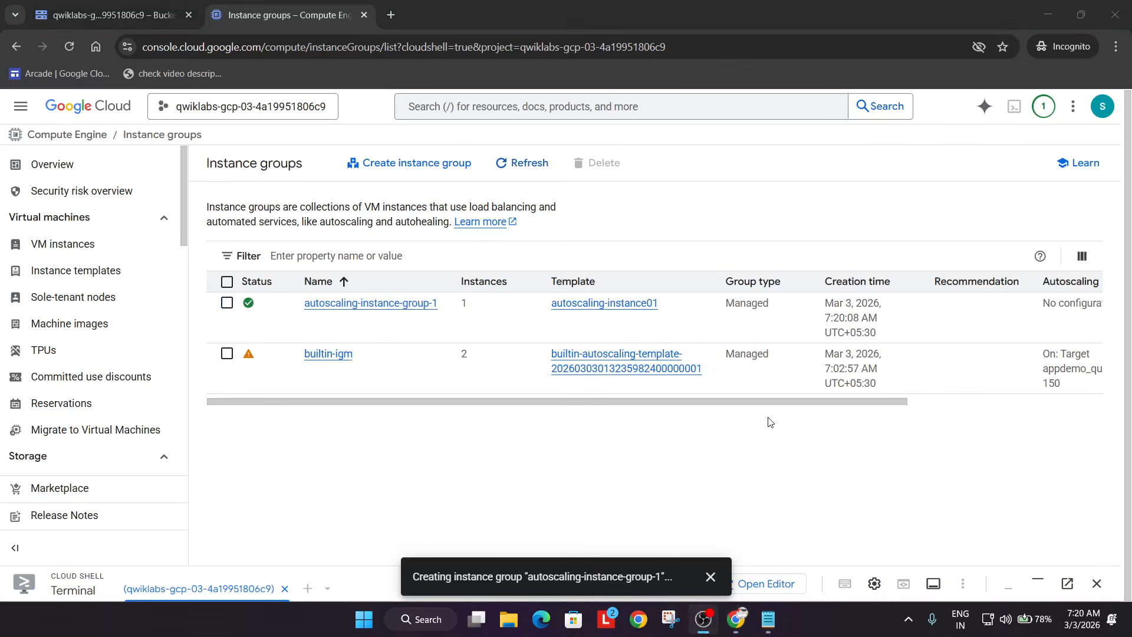
click(414, 307)
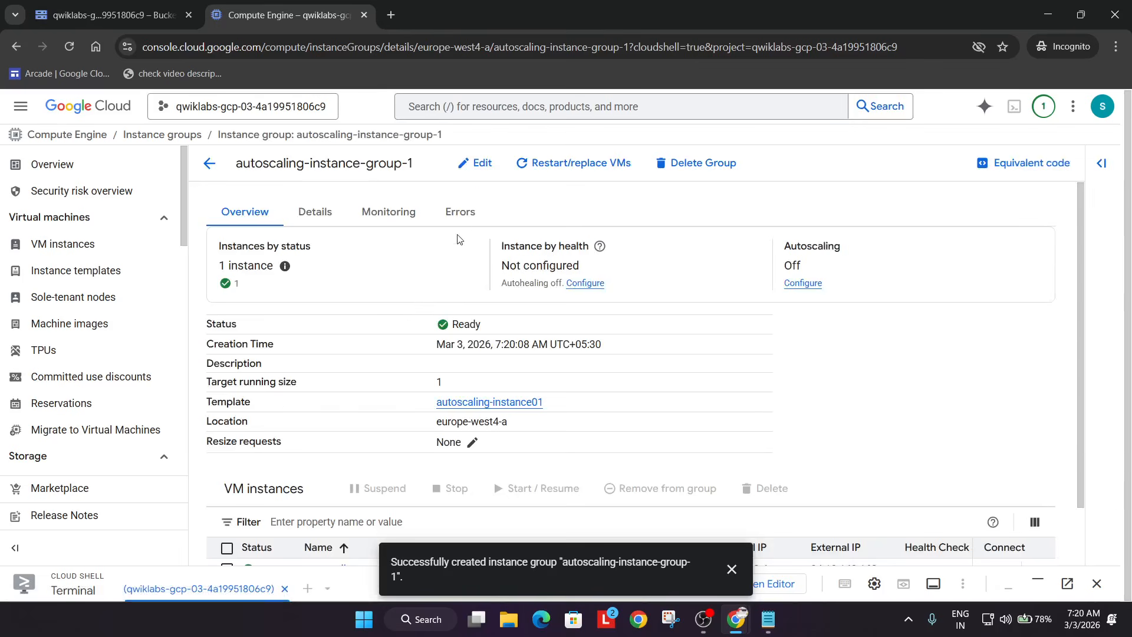
click(468, 170)
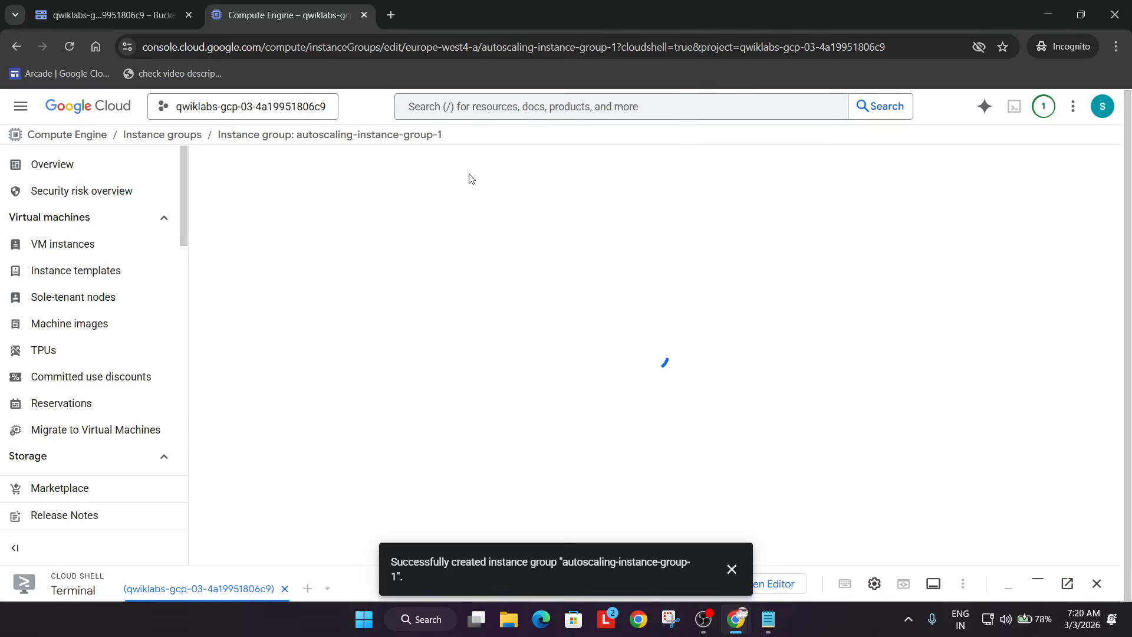
- Set the group's autoscaling mode to "On: add and remove instances to the group" in its size and autoscaling settings
scroll(366, 319, down, 3)
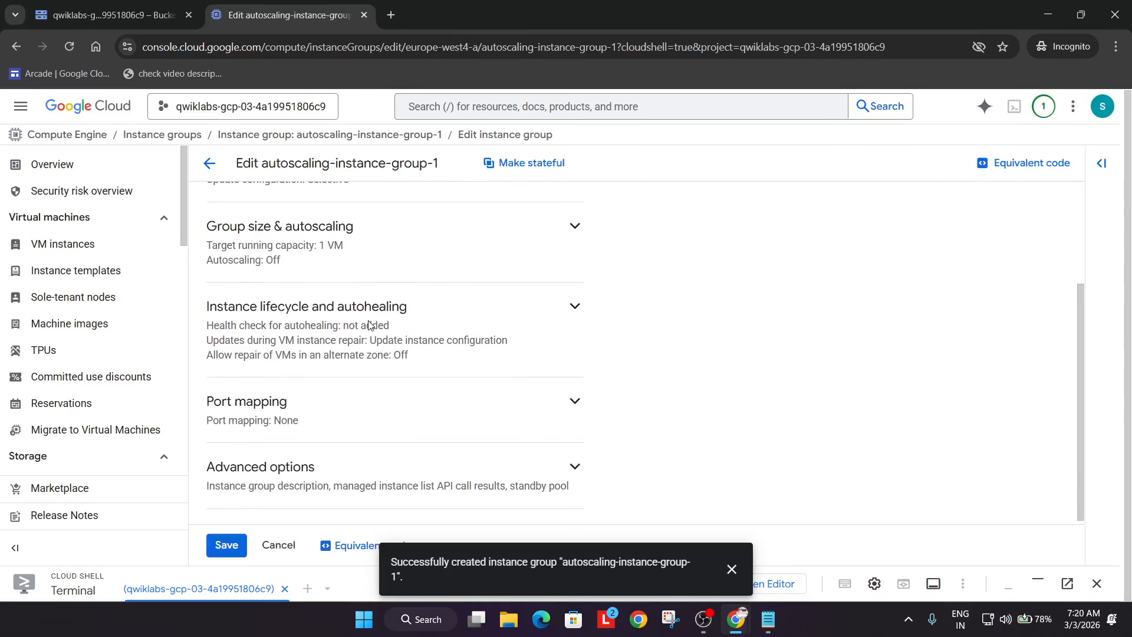
scroll(368, 321, up, 3)
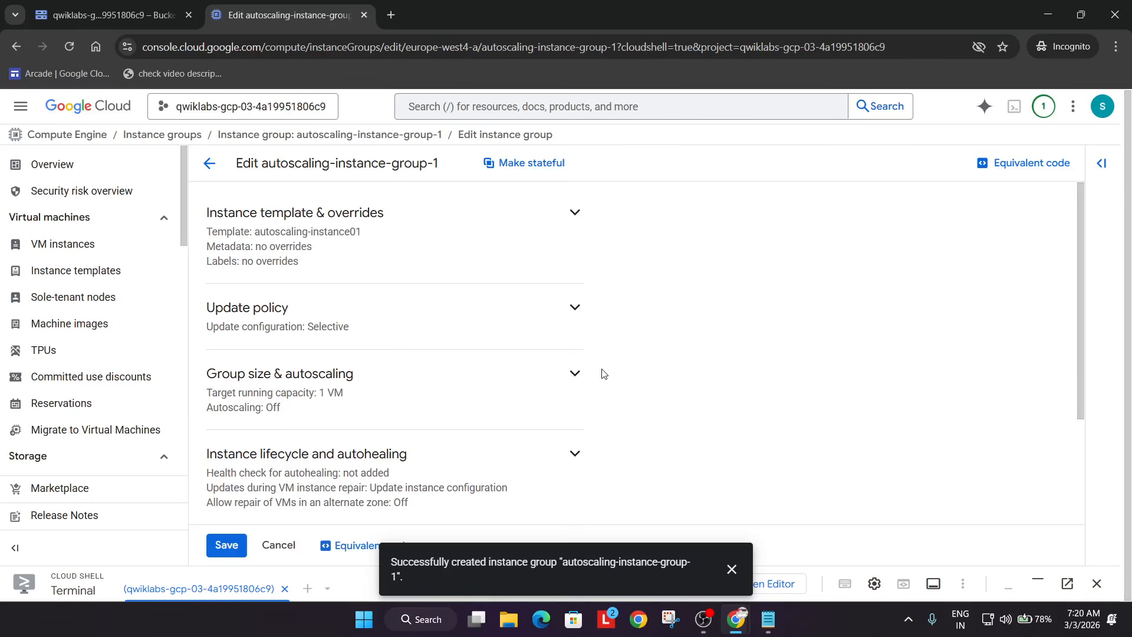
click(575, 373)
scroll(466, 295, down, 3)
click(467, 295)
click(439, 304)
- Check the instance limits in the lab instructions and set the group's maximum number of instances to 3
key(alt+Tab)
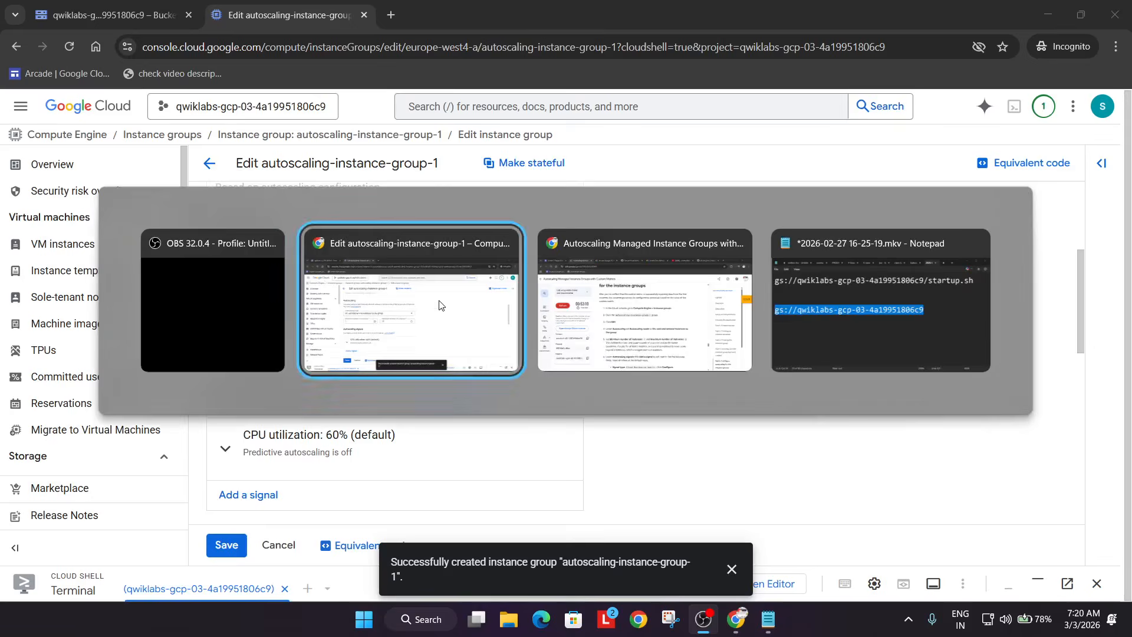
key(alt+Tab)
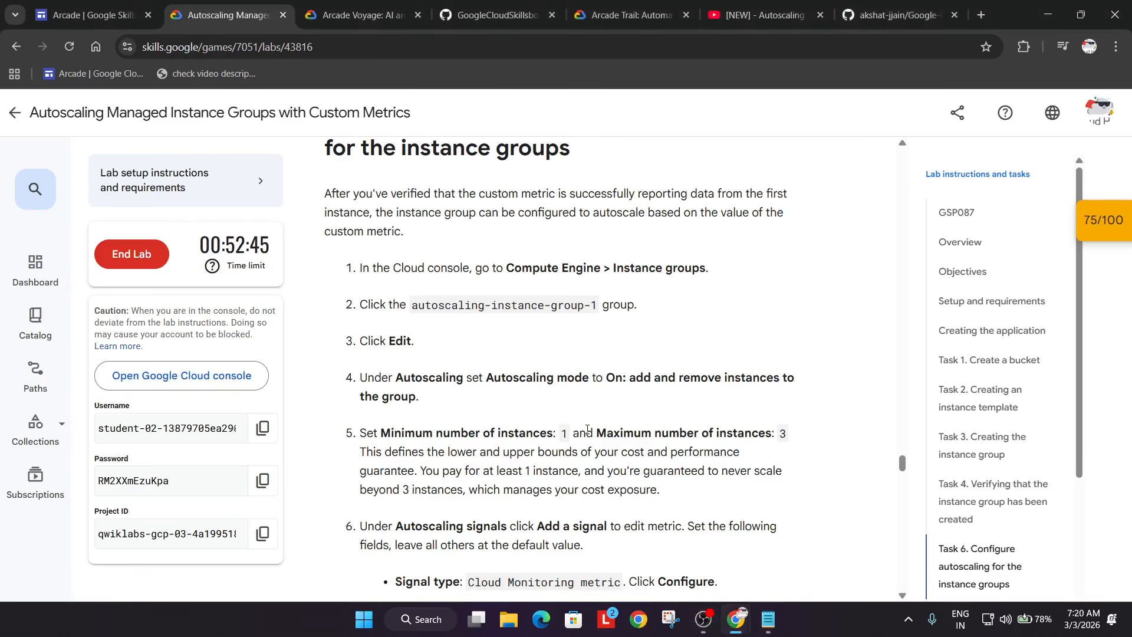
scroll(587, 430, down, 2)
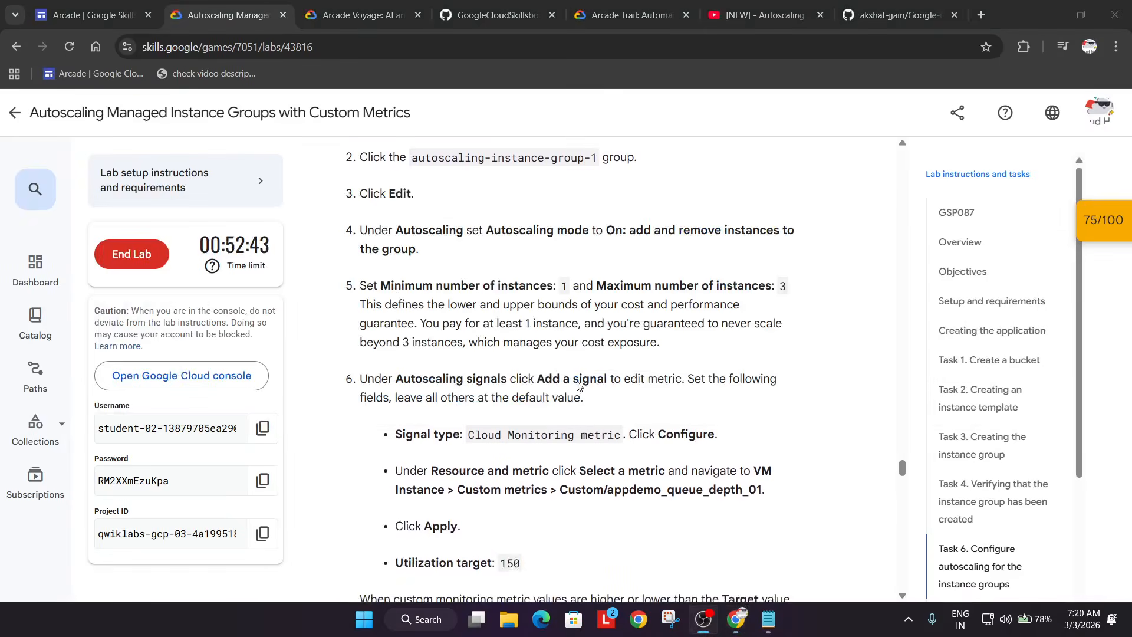
key(alt+Tab)
key(alt+Tab)
double_click(444, 342)
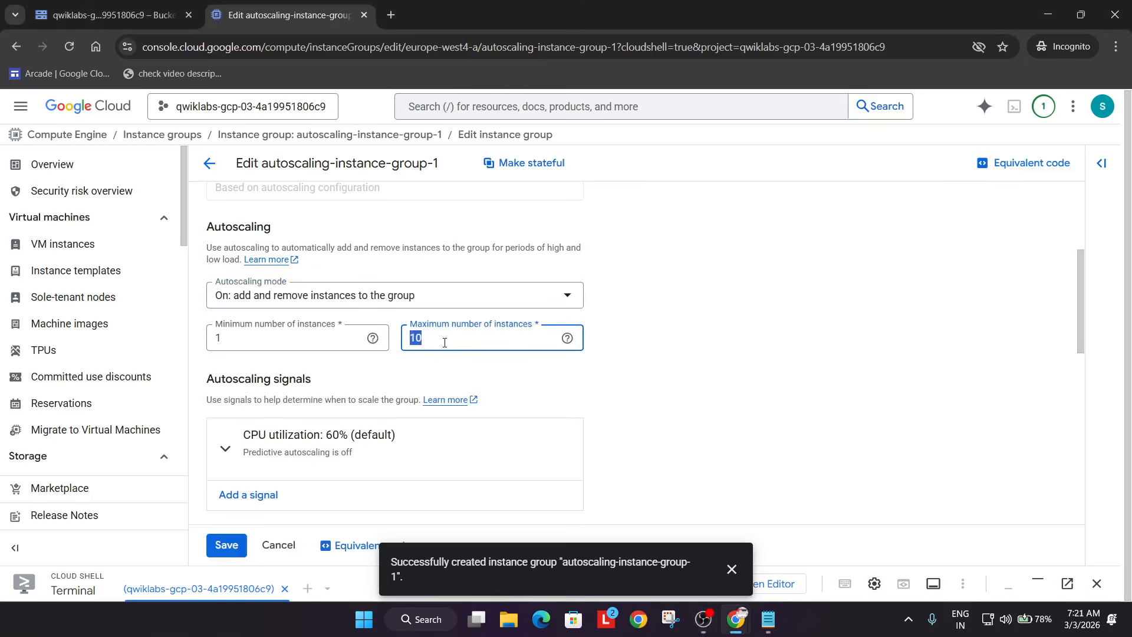
text(3)
- Check the autoscaling signal instructions in the lab and add a new signal to the instance group
key(alt+Tab)
key(alt+Tab)
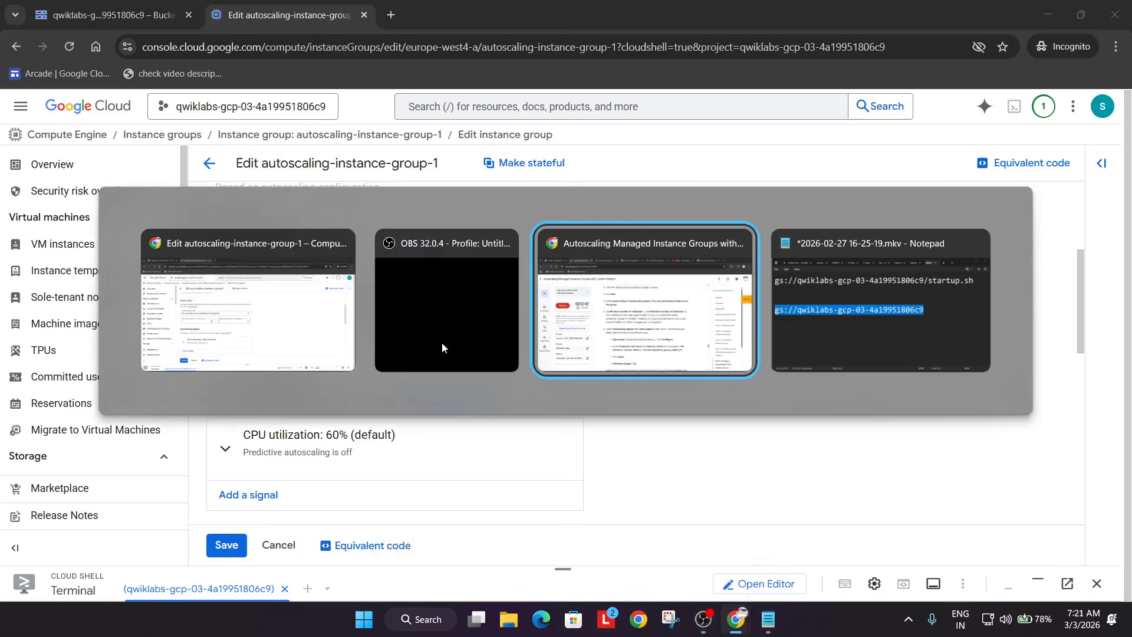
scroll(568, 413, down, 1)
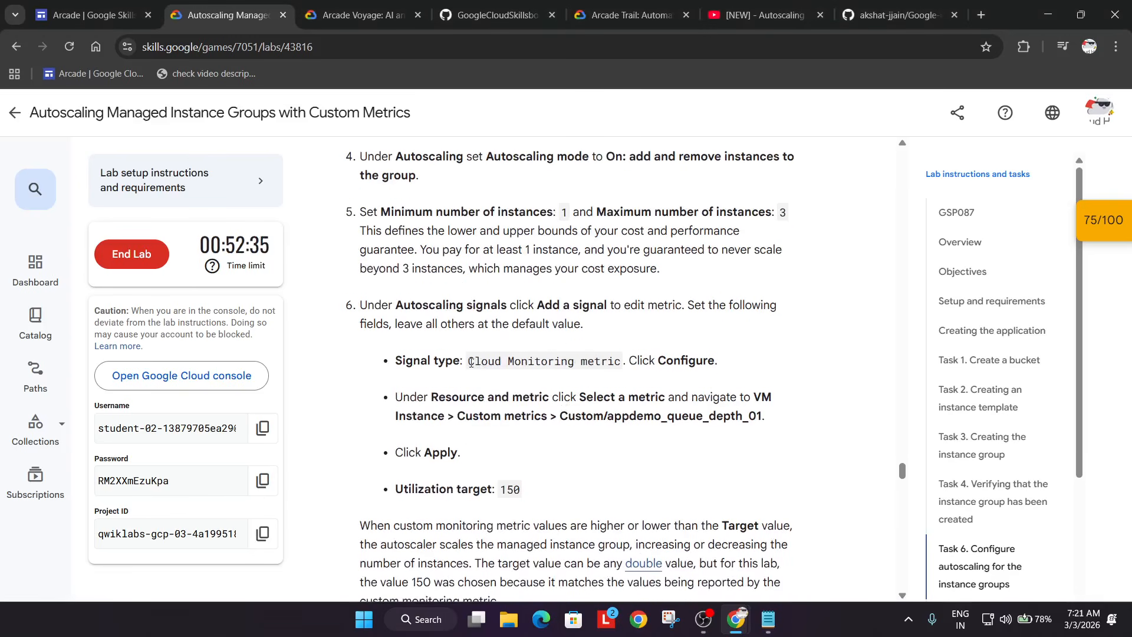
key(alt+Tab)
click(270, 497)
- Check the required signal type in the lab and set the new signal's type to Cloud Monitoring metric
click(331, 407)
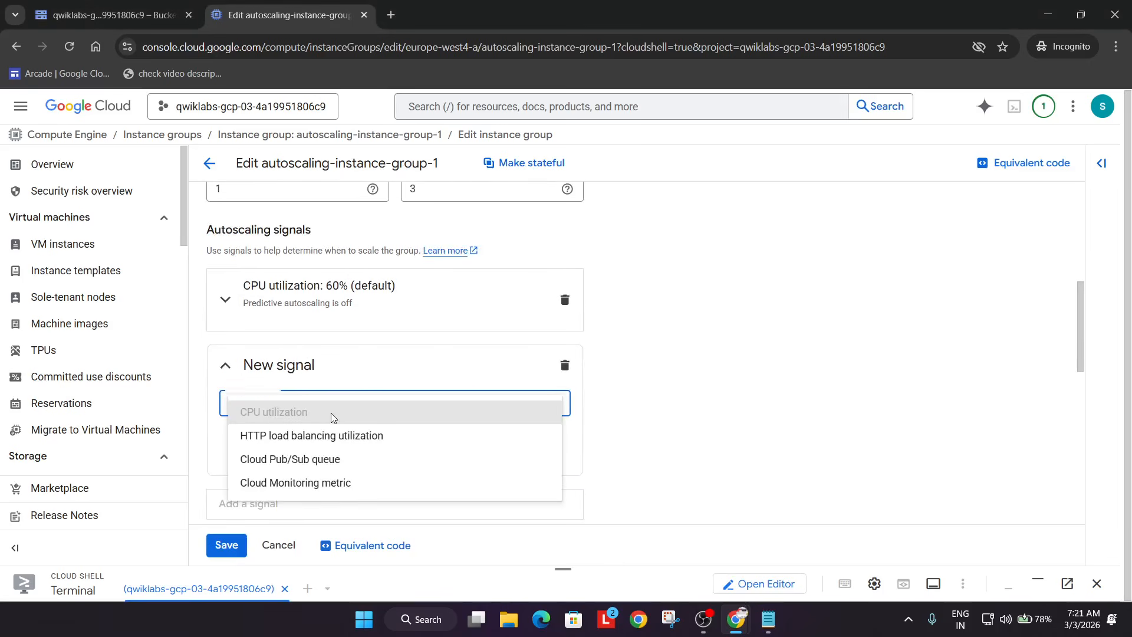
key(alt+Tab)
key(Escape)
key(alt+Tab)
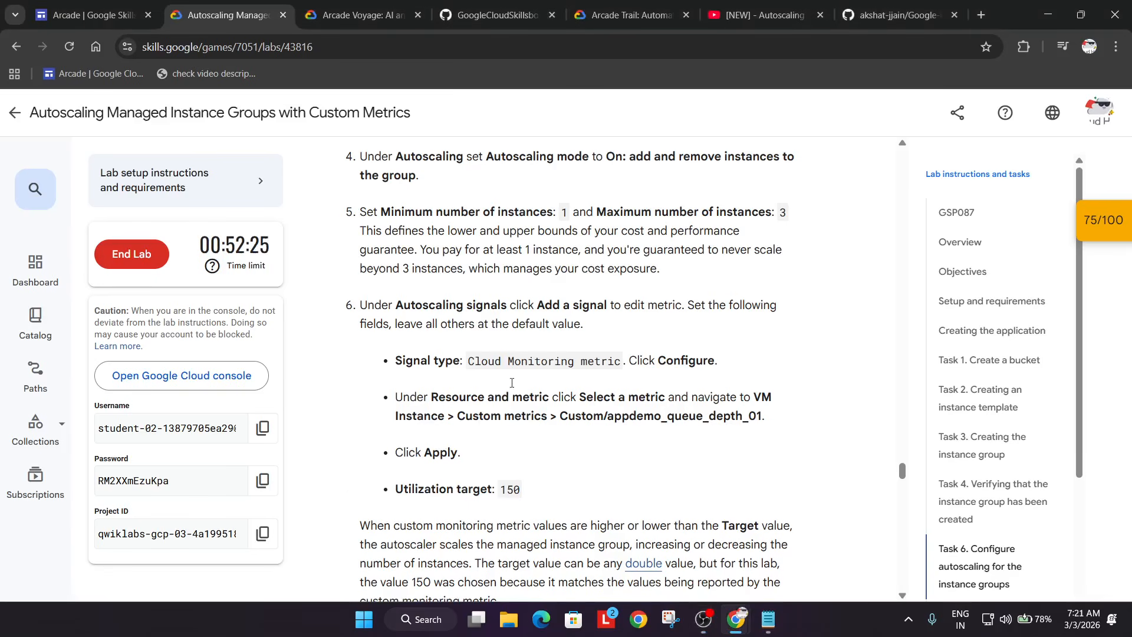
key(alt+Tab)
key(alt+Tab)
key(Escape)
key(alt+Tab)
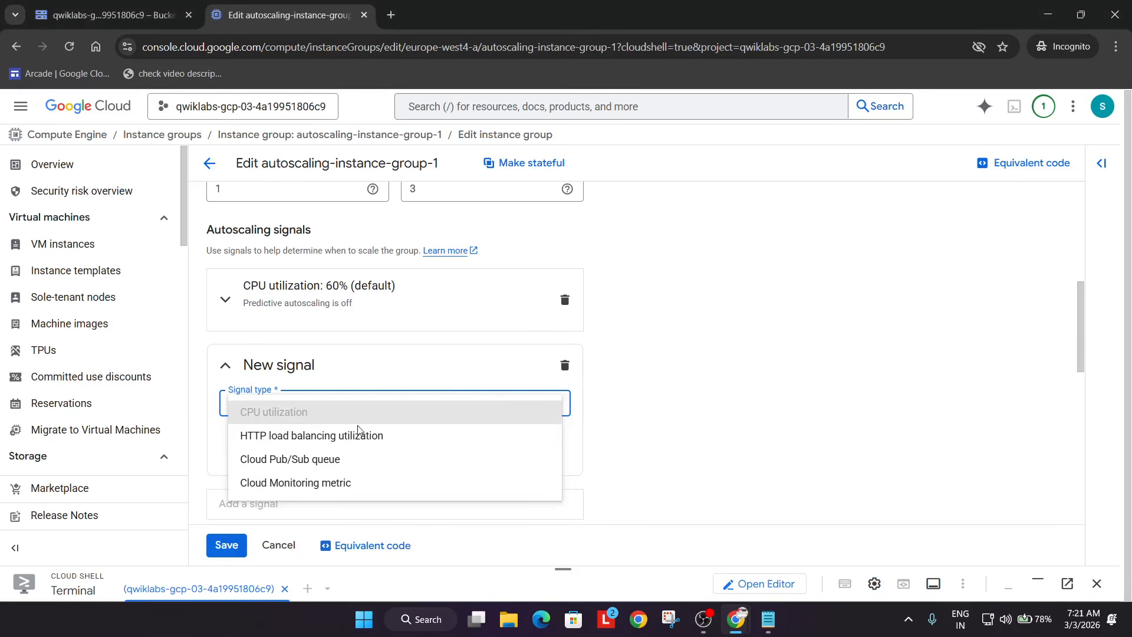
click(354, 480)
scroll(365, 448, down, 2)
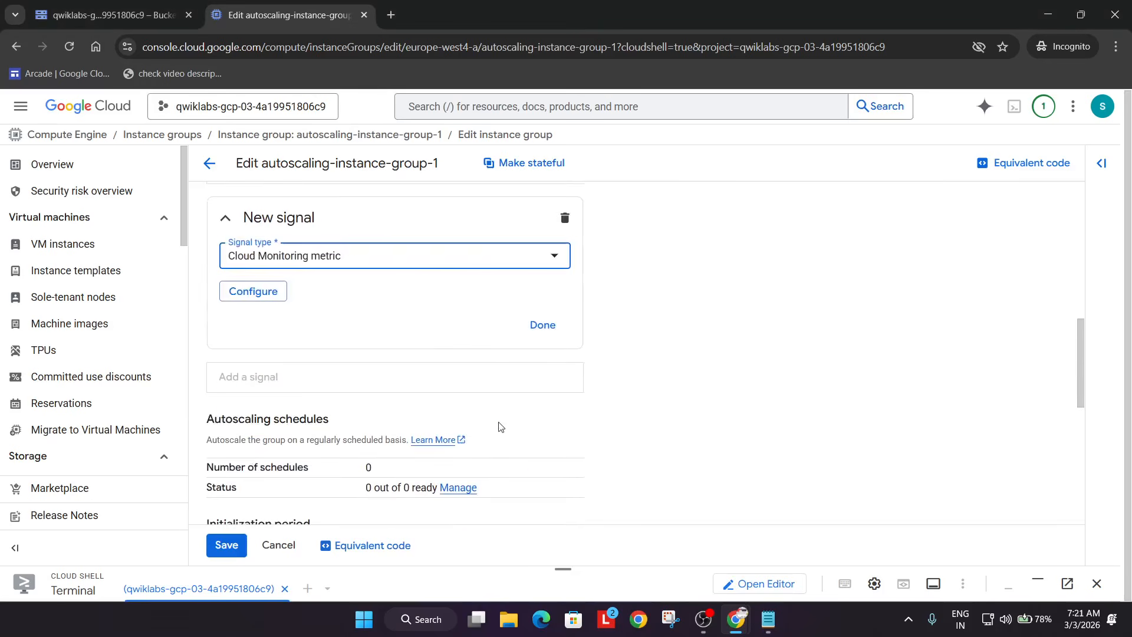
- Start choosing a metric for the new signal and copy the metric name Custom/appdemo_queue_depth_01 from the lab instructions
click(252, 293)
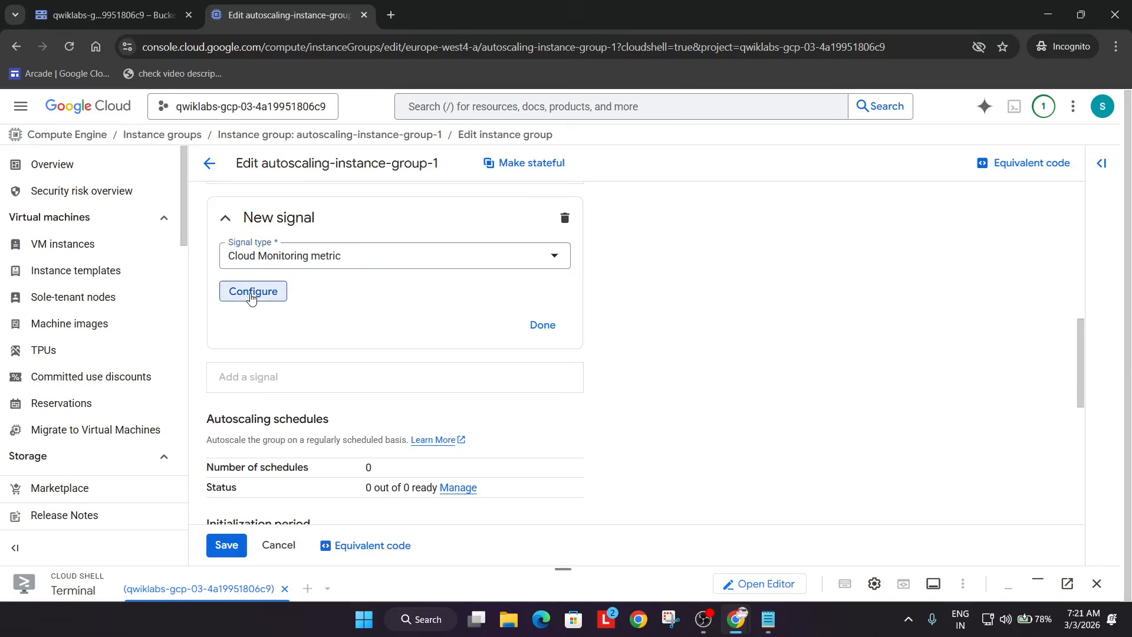
click(335, 158)
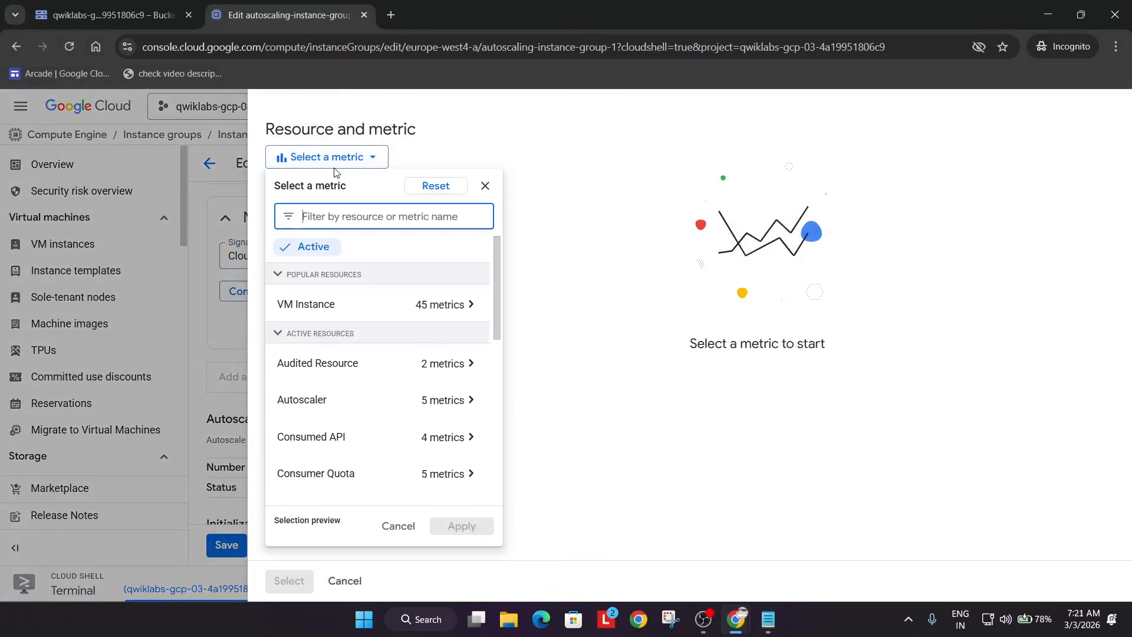
key(alt+Tab)
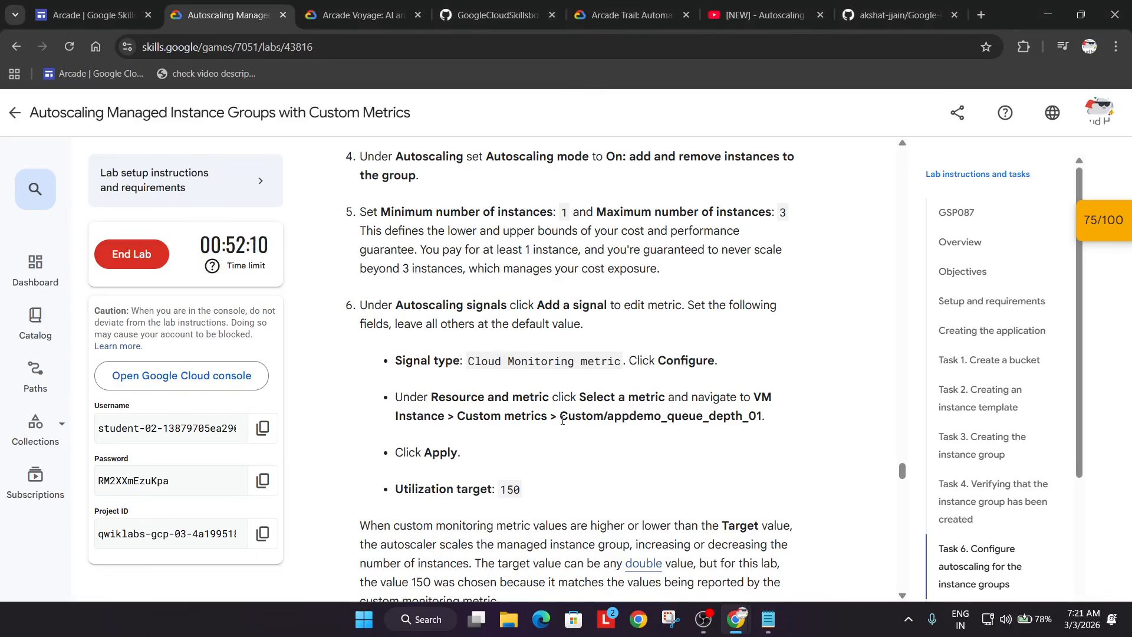
drag(560, 416, 662, 432)
drag(731, 431, 760, 422)
key(ctrl+c)
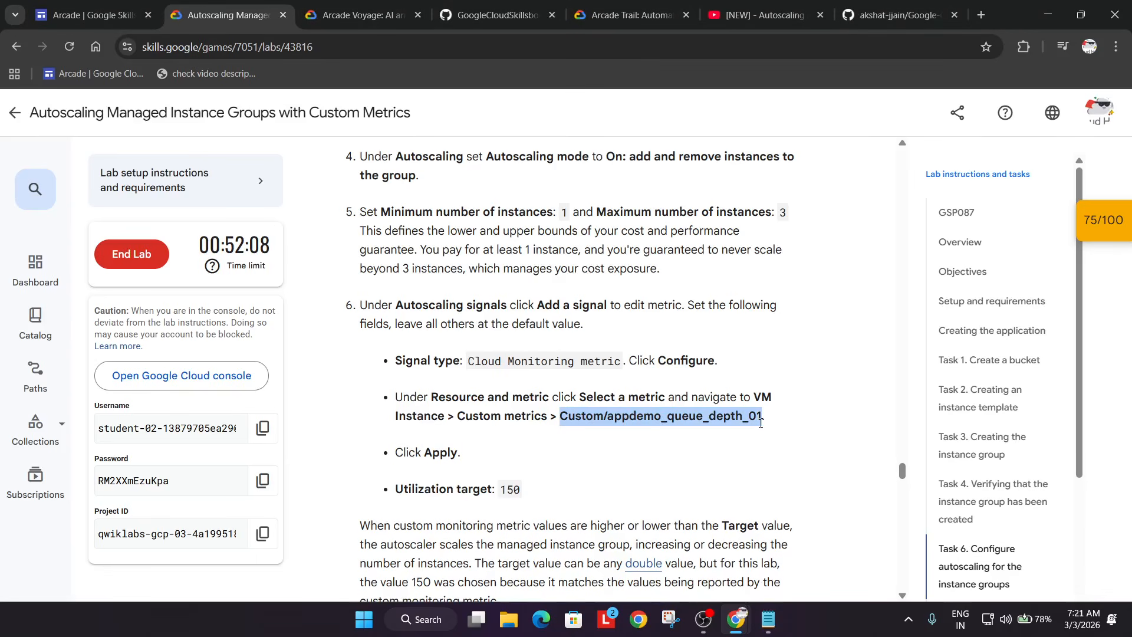
- Filter the metrics by the copied name and apply VM Instance > Custom metrics > custom/appdemo_queue_depth_01
key(alt+Tab)
key(ctrl+v)
click(397, 307)
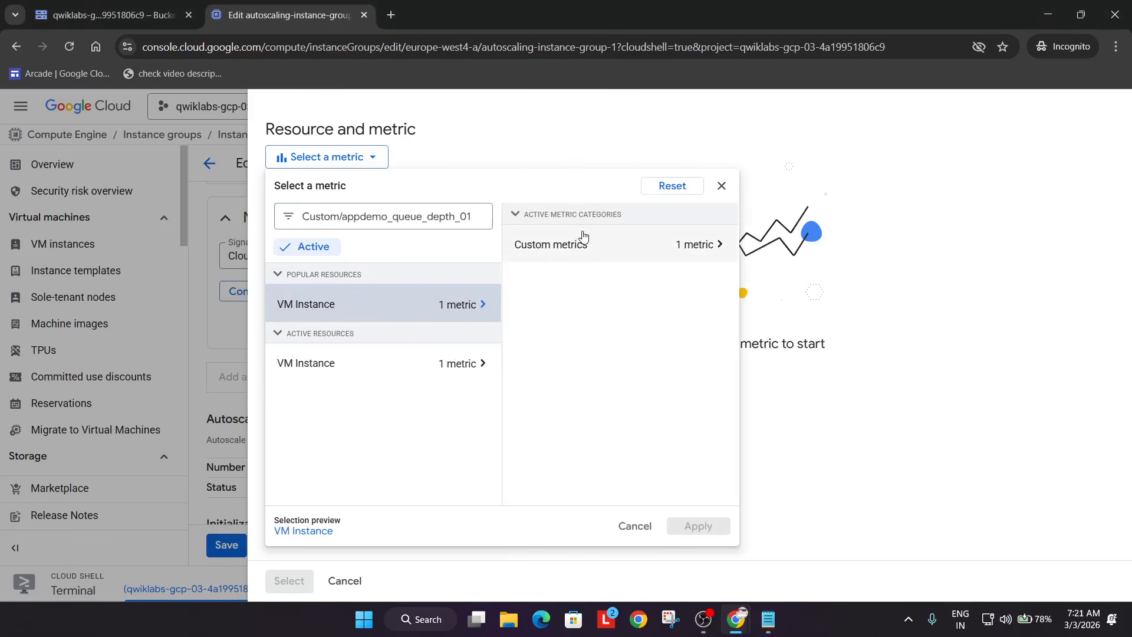
click(580, 242)
click(825, 264)
click(935, 525)
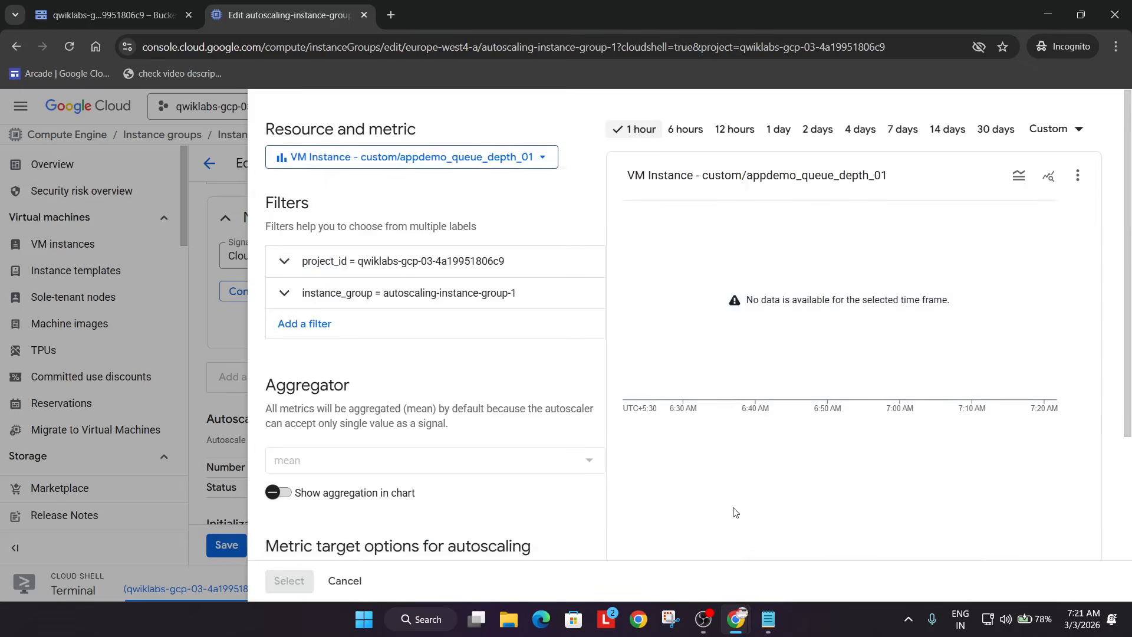
- Check the lab's target settings and set the metric's utilization target to 150
key(alt+Tab)
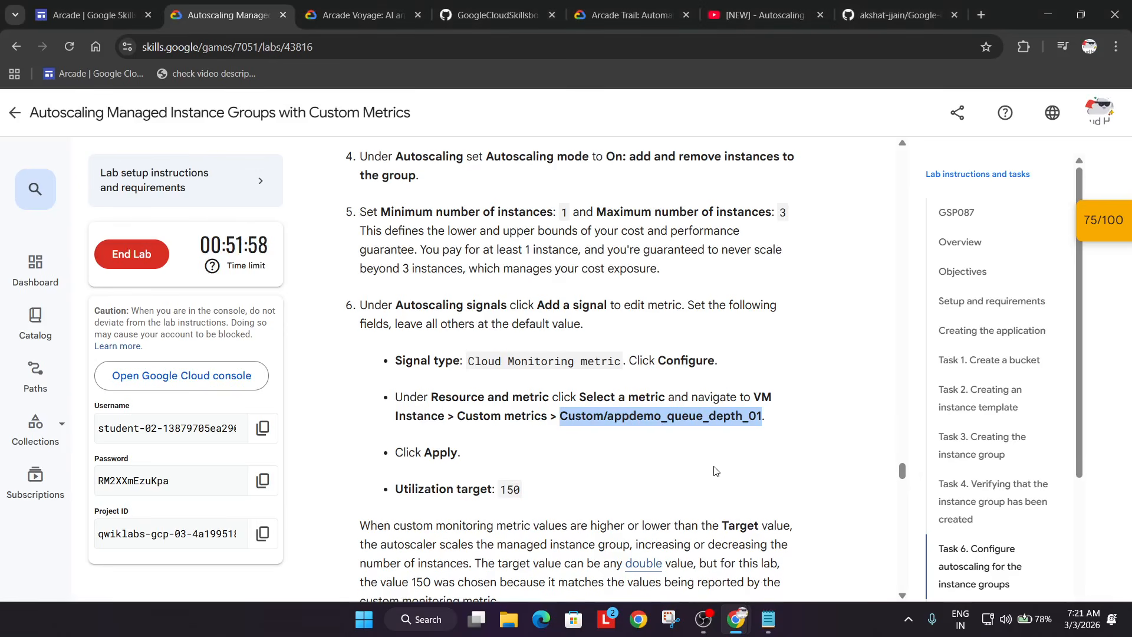
scroll(714, 470, down, 3)
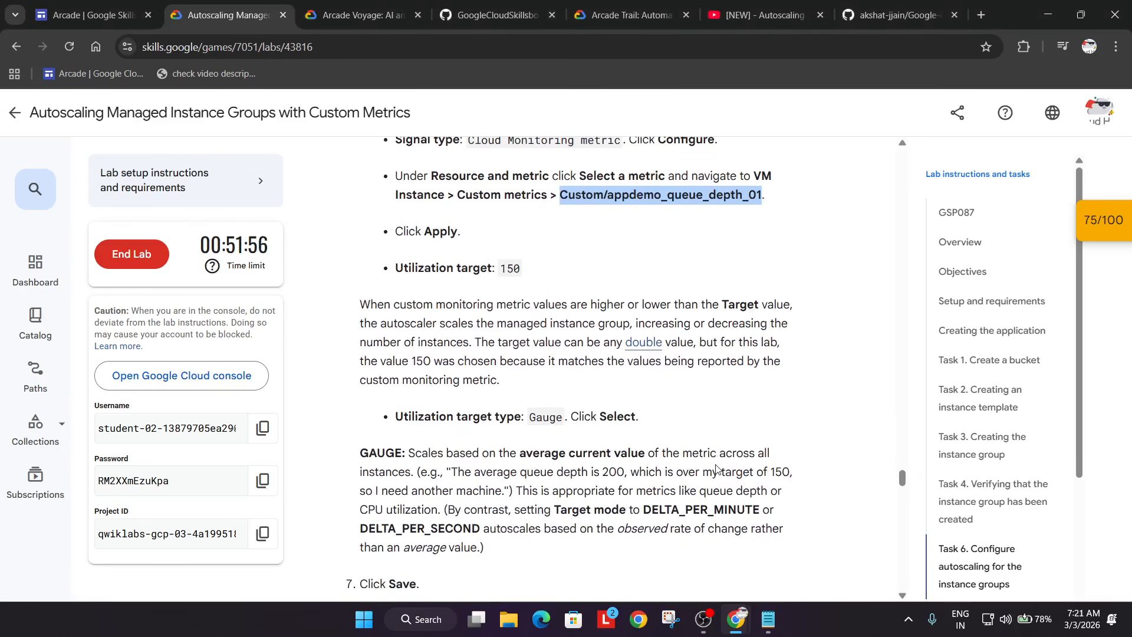
key(alt+Tab)
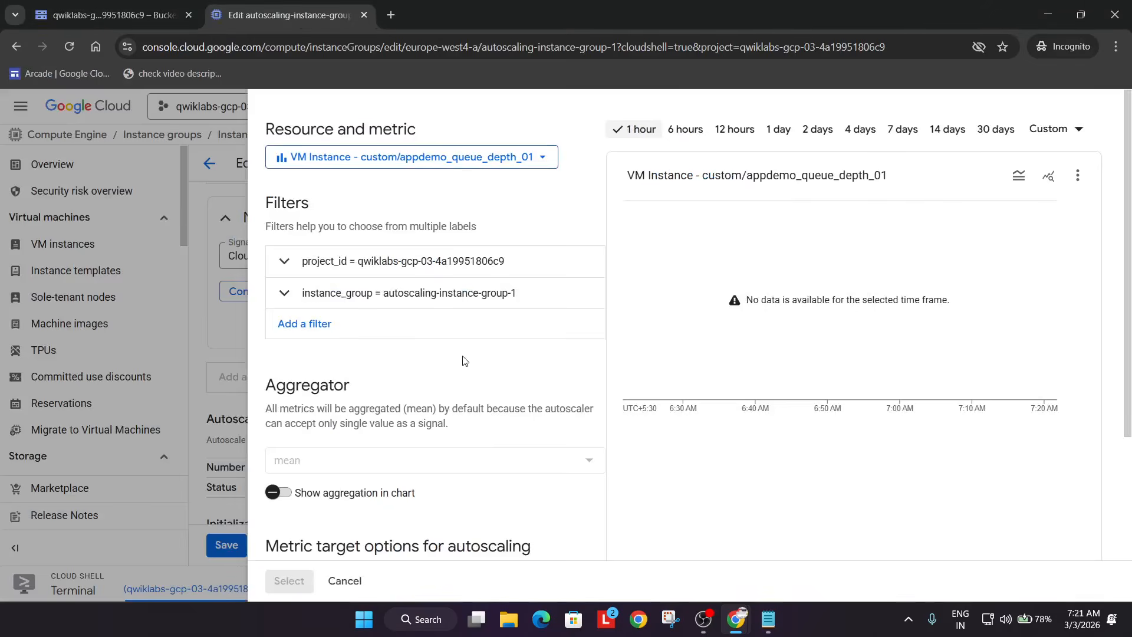
scroll(417, 447, down, 3)
click(378, 515)
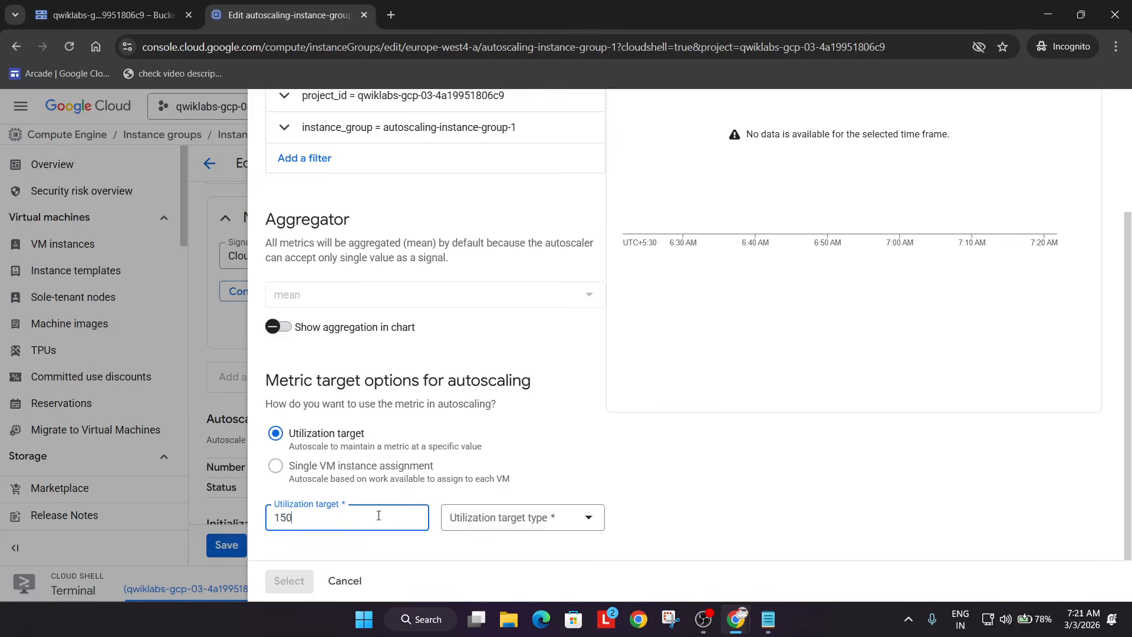
- Confirm the target type in the lab instructions and set the metric's utilization target type to Gauge
key(alt+Tab)
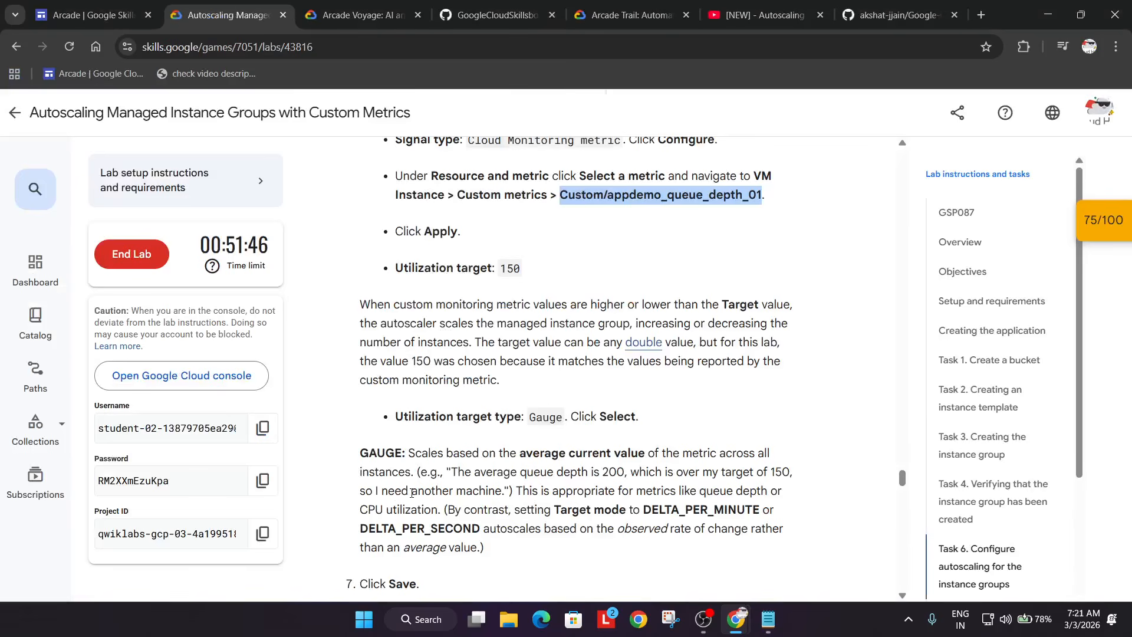
key(alt+Tab)
click(480, 518)
click(483, 526)
- Review the lab's remaining autoscaling instructions, accept the metric configuration and save the instance group changes
key(alt+Tab)
scroll(543, 352, down, 3)
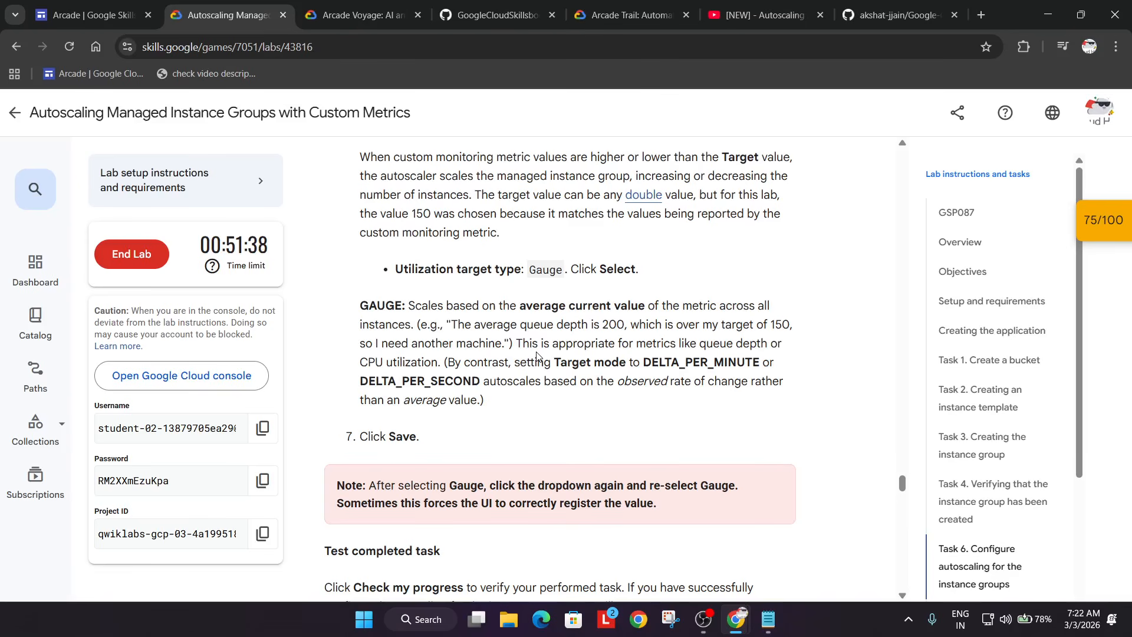
key(alt+Tab)
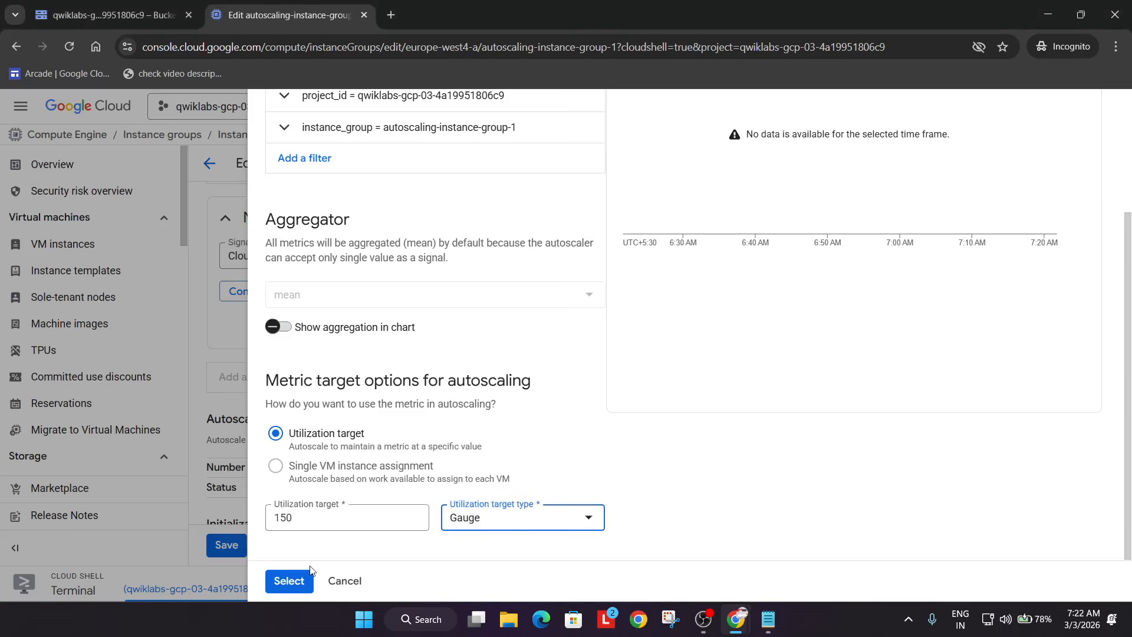
click(301, 582)
click(227, 545)
- Return to the lab page and check the progress of the "Configure autoscaling for the instance group" task
key(alt+Tab)
scroll(539, 422, down, 3)
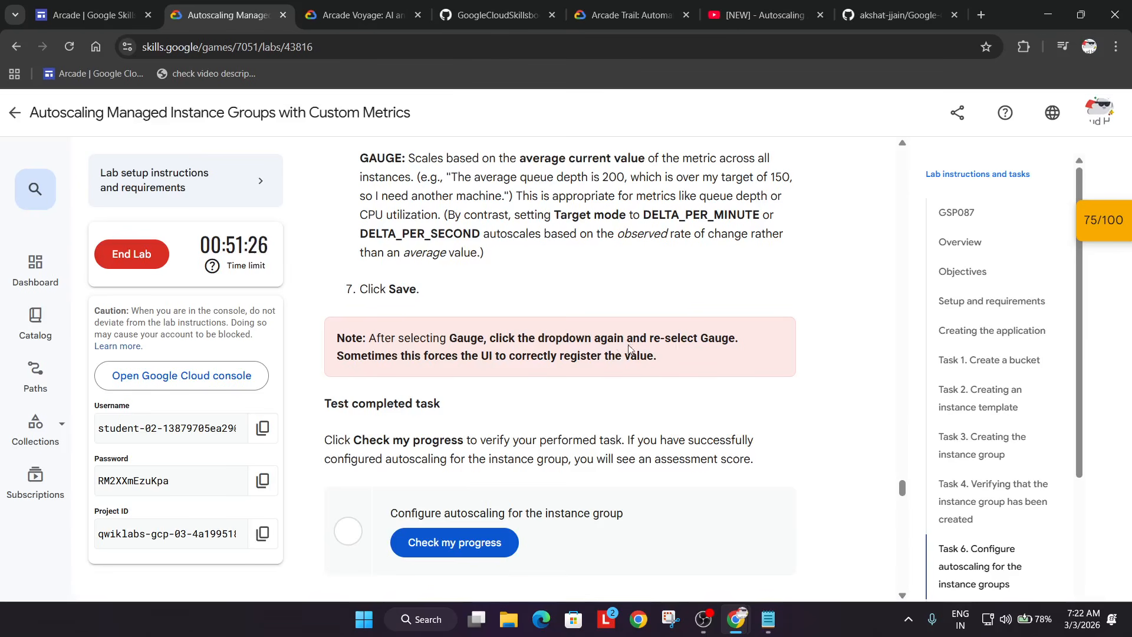
key(alt+Tab)
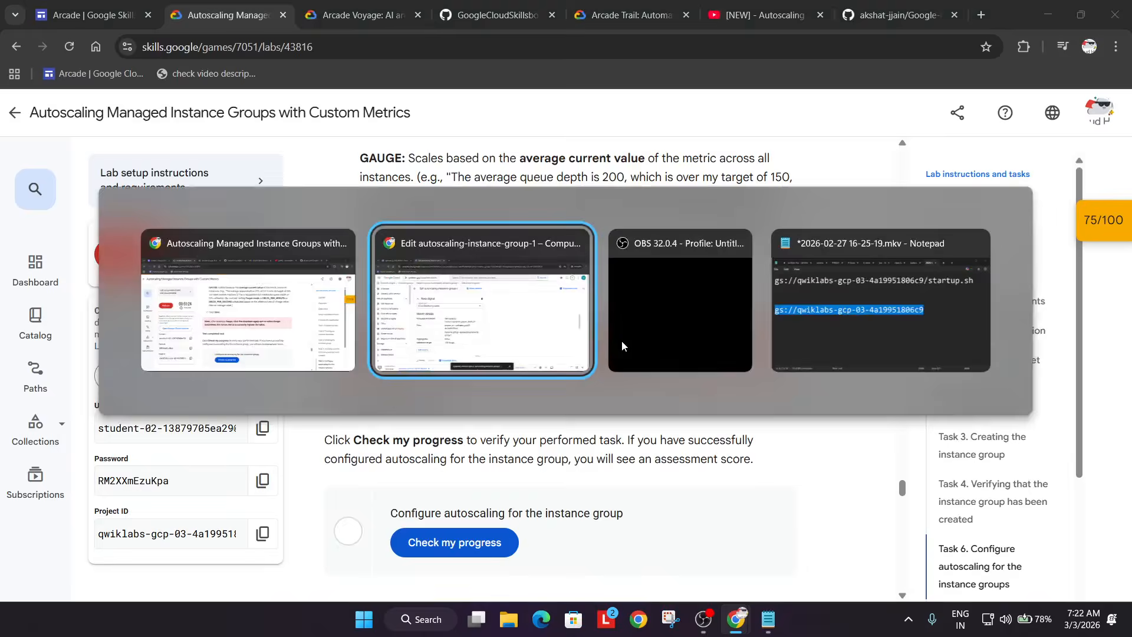
key(alt+Tab)
click(502, 392)
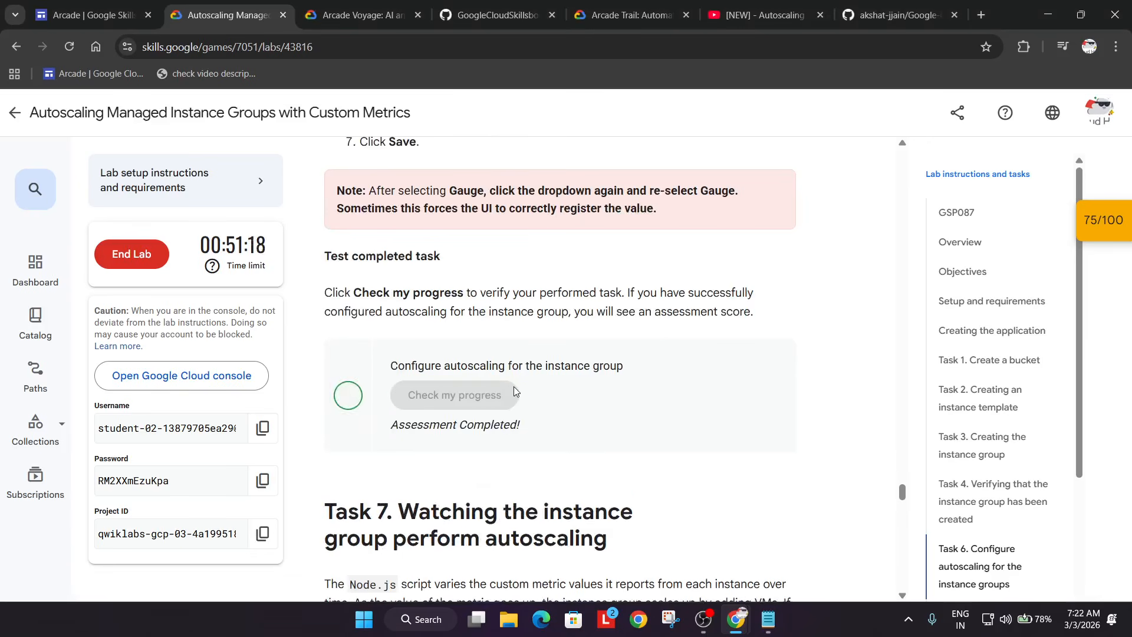
- Review the lab's checkpoint scores, close the overview and look back over the Task 6 instructions
click(1113, 208)
scroll(1024, 353, down, 1)
scroll(1024, 354, up, 1)
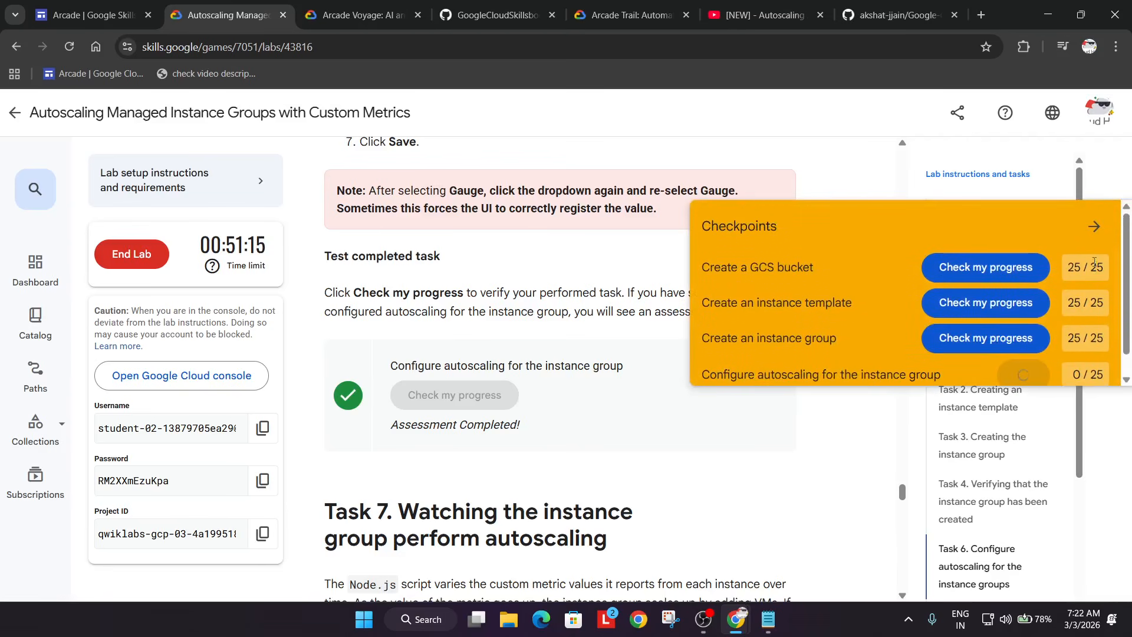
click(1092, 227)
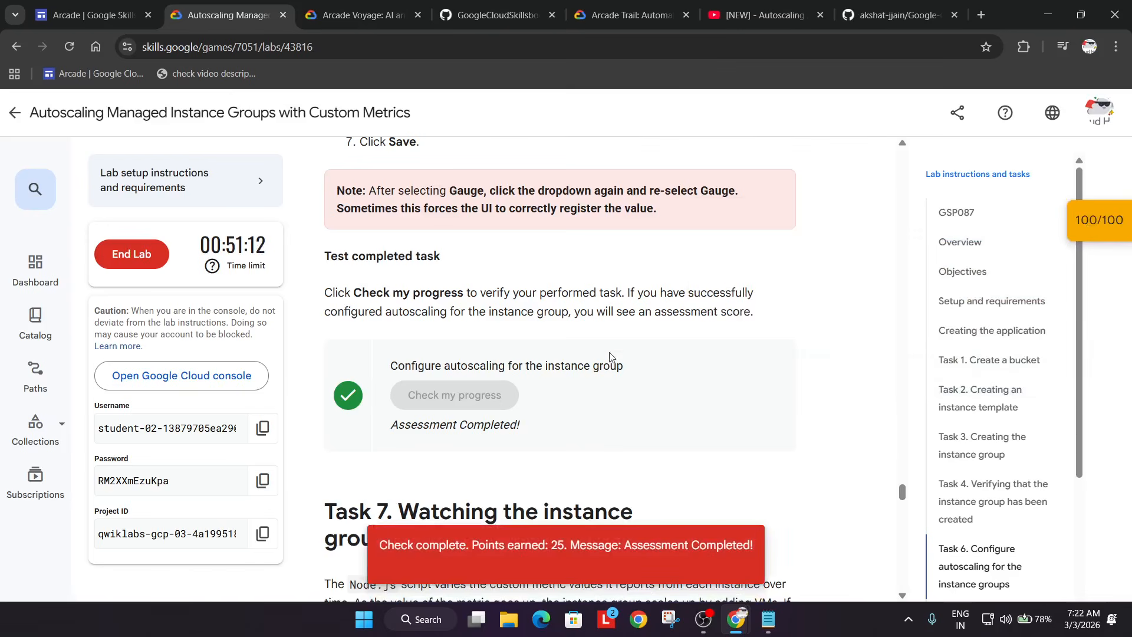
scroll(725, 334, up, 10)
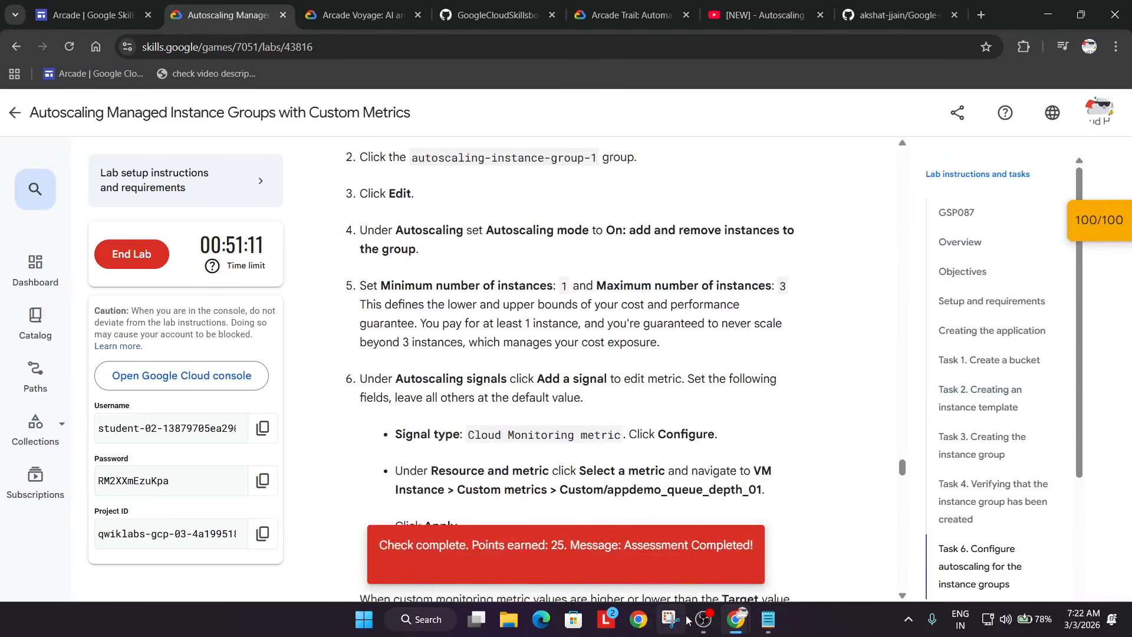